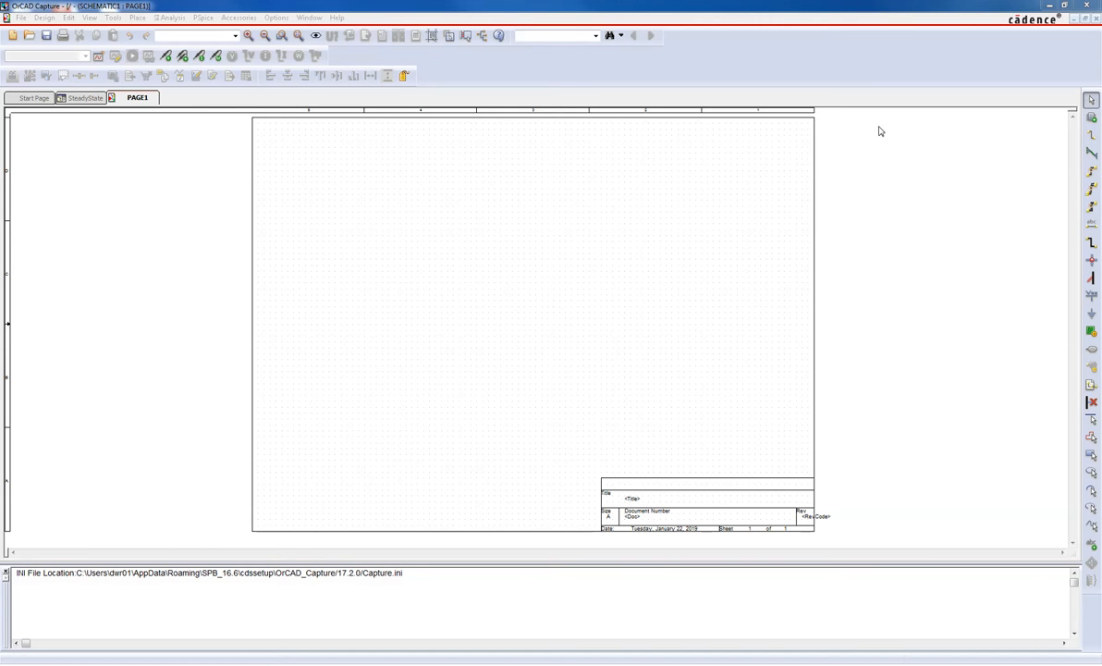
# Place a resistor, part R from the ANALOG library, in the upper part of the schematic page
pyautogui.click(1092, 119)
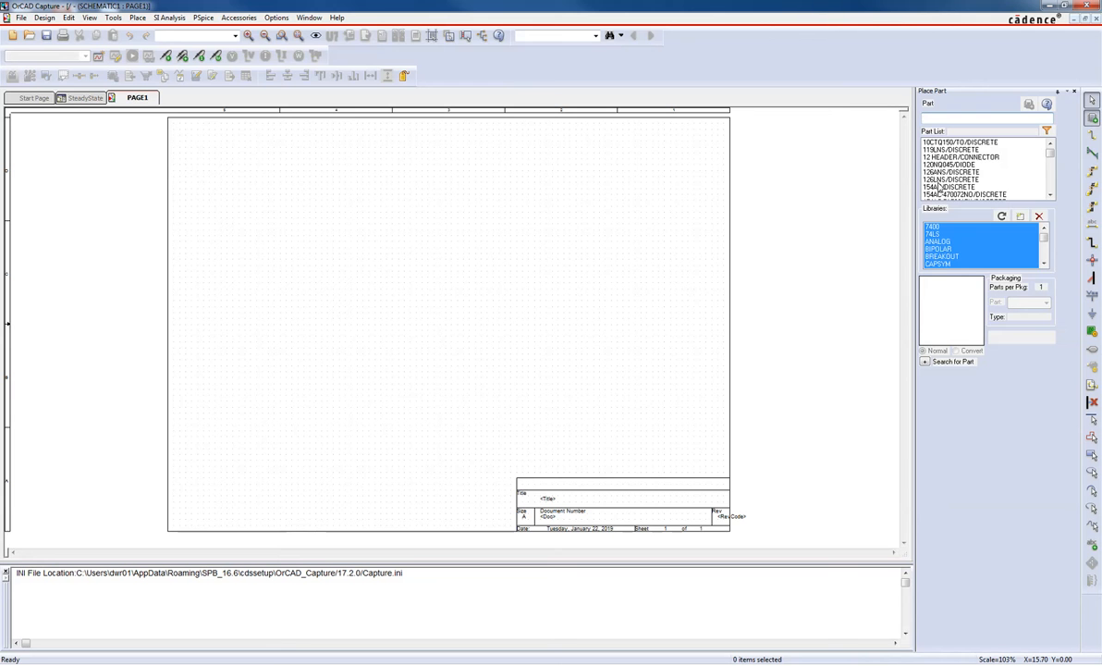
pyautogui.click(937, 241)
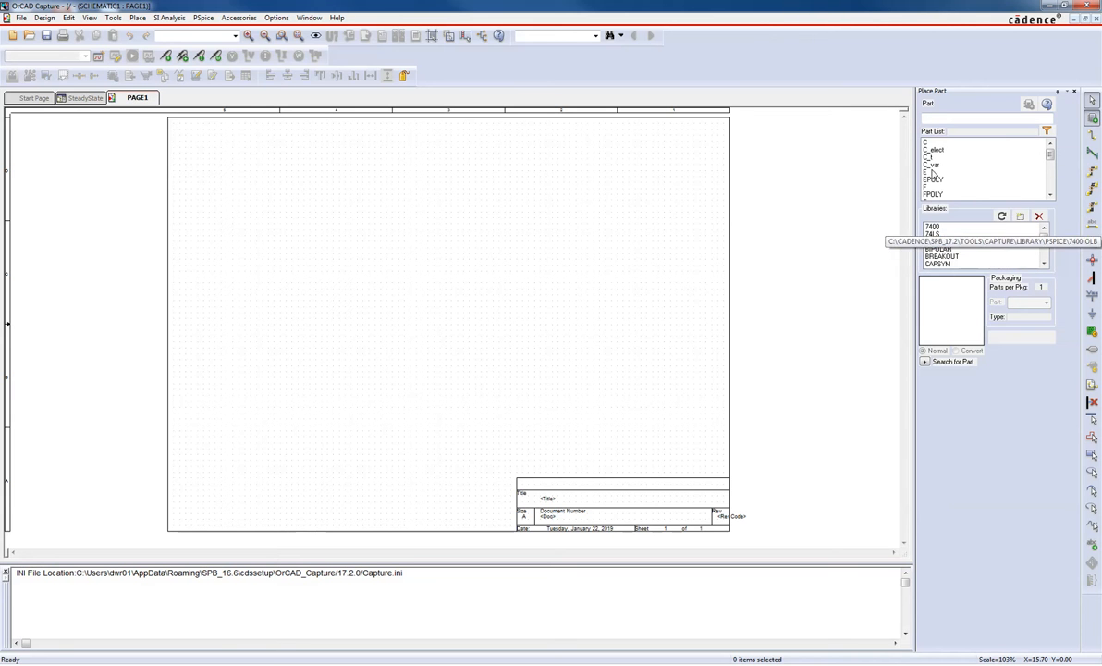
pyautogui.click(1049, 177)
pyautogui.scroll(-3, 975, 162)
pyautogui.scroll(2, 953, 153)
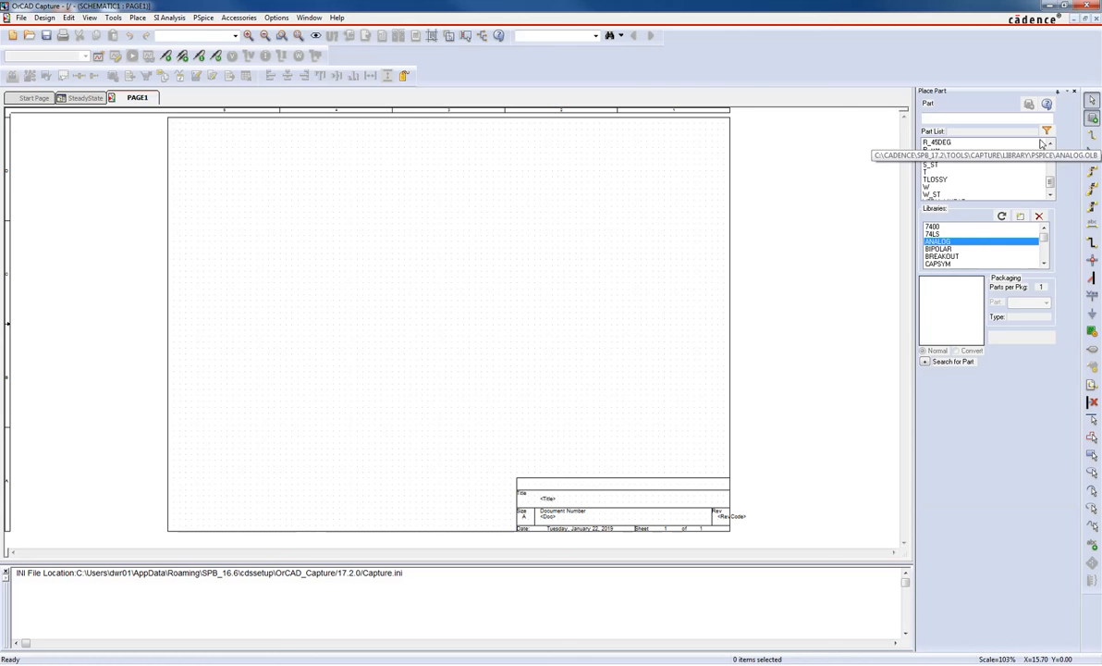
pyautogui.click(1049, 145)
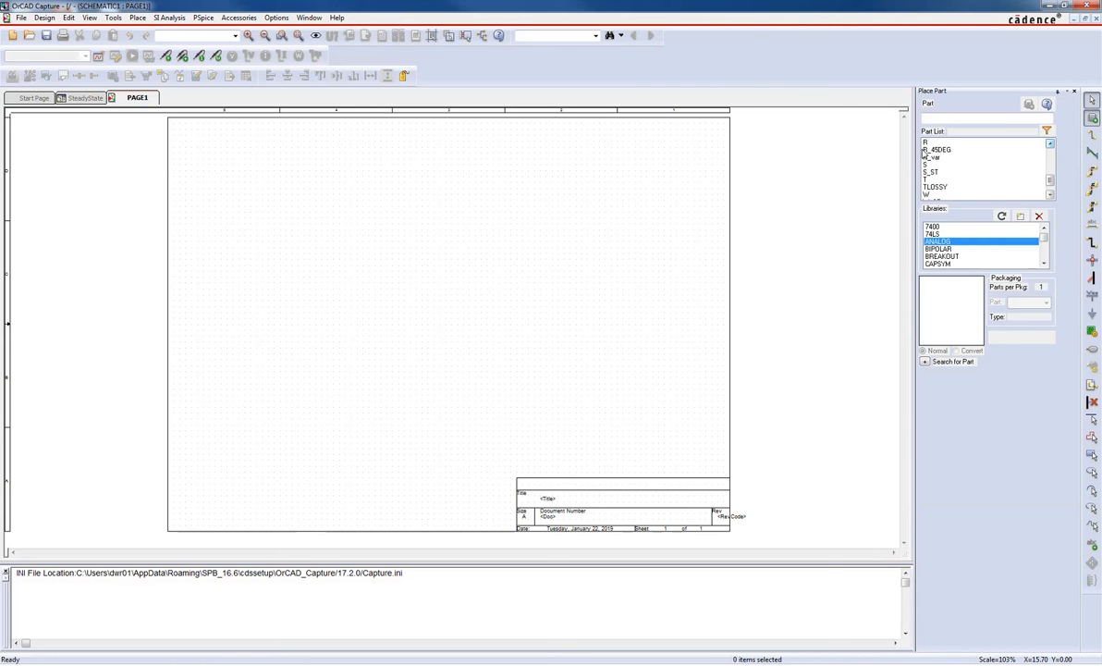
pyautogui.click(960, 143)
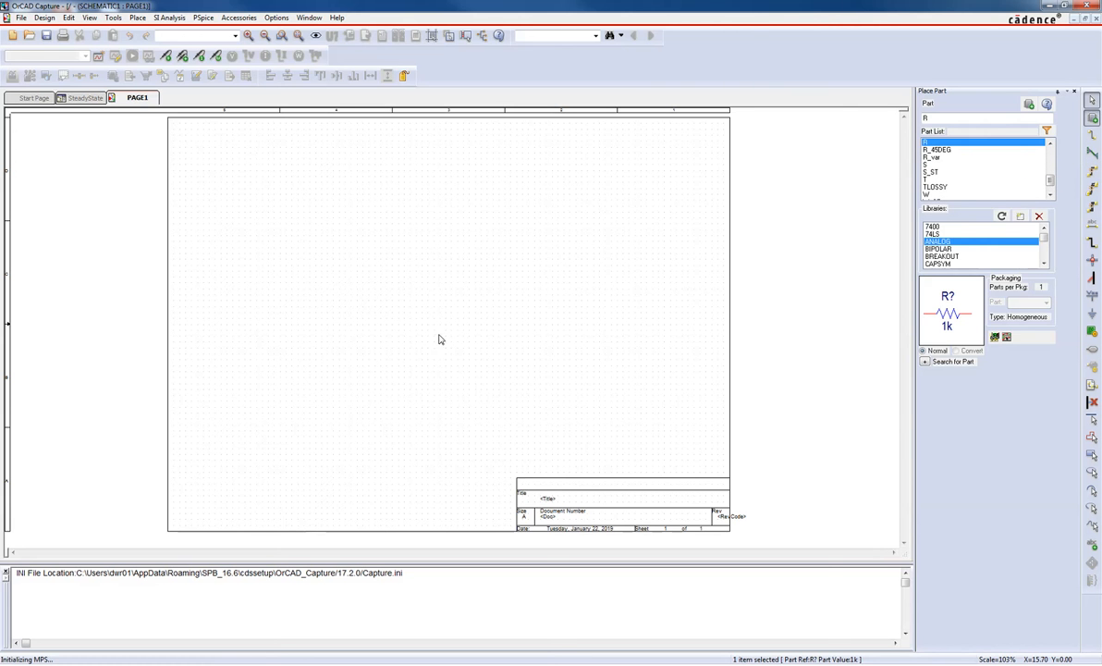
pyautogui.click(356, 246)
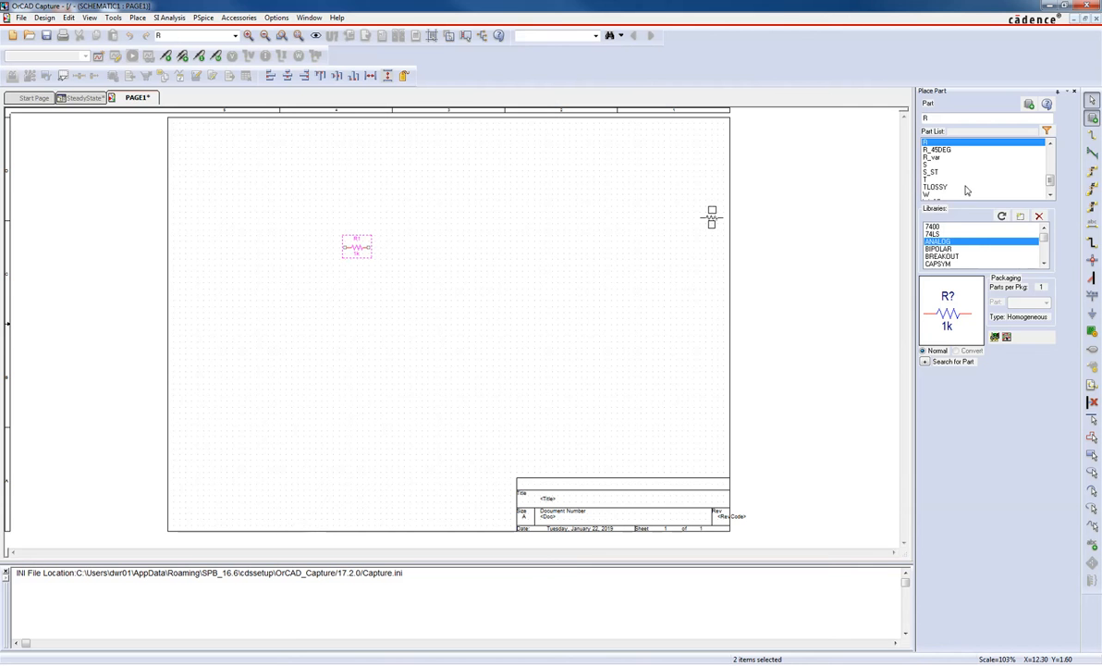
# Place an inductor, part L from the ANALOG library, to the right of the resistor and level with it
pyautogui.click(1053, 164)
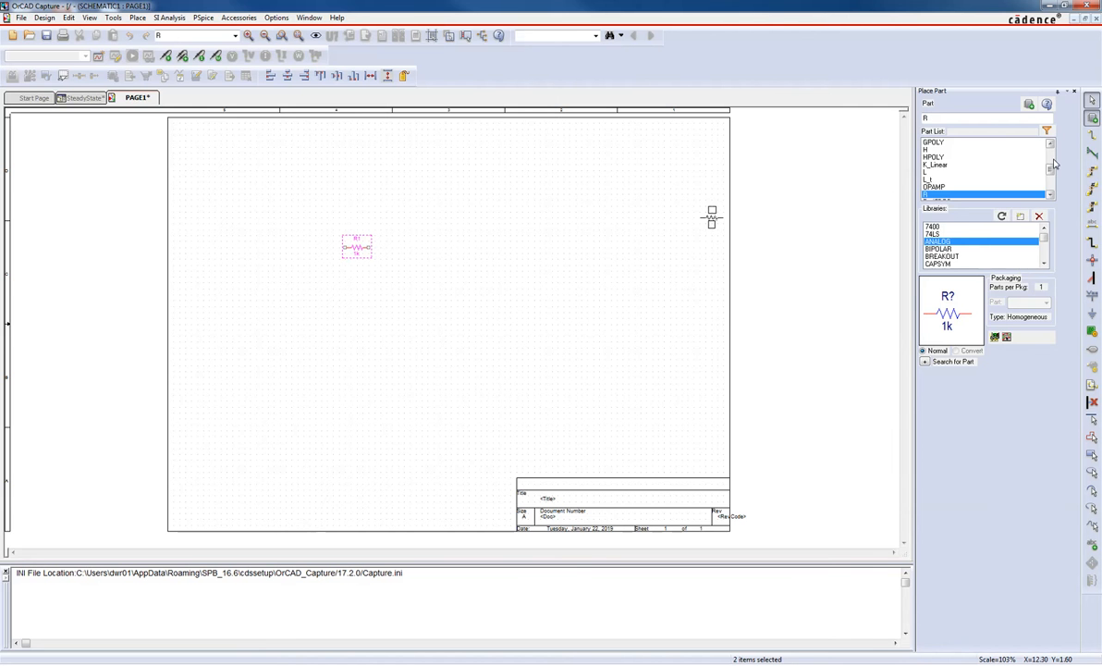
pyautogui.doubleClick(934, 172)
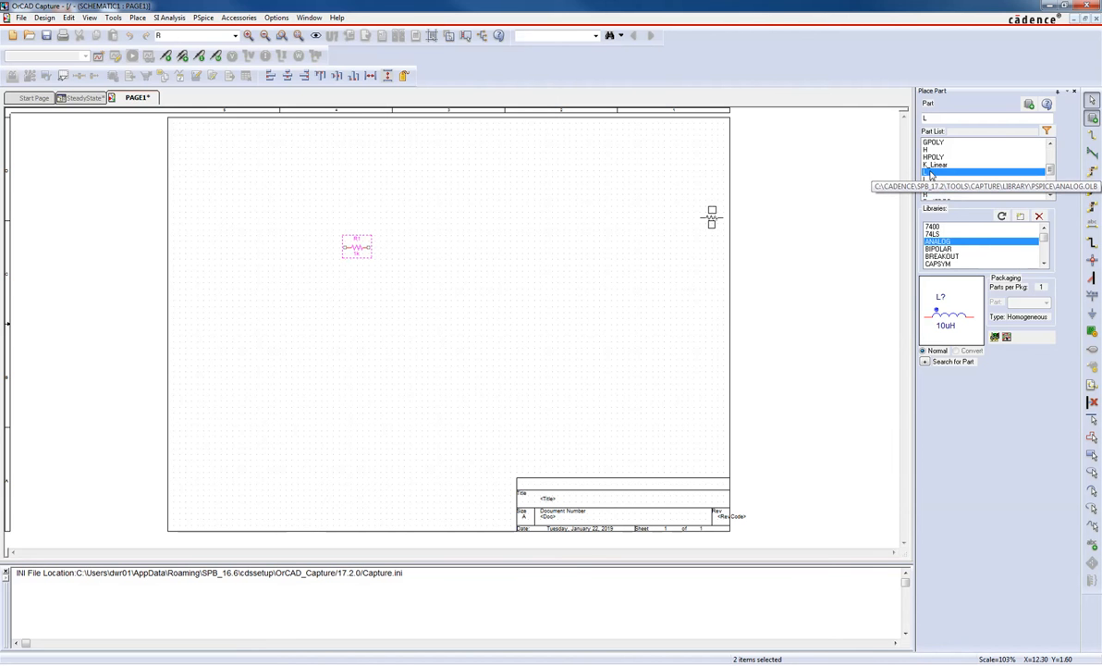
pyautogui.click(452, 235)
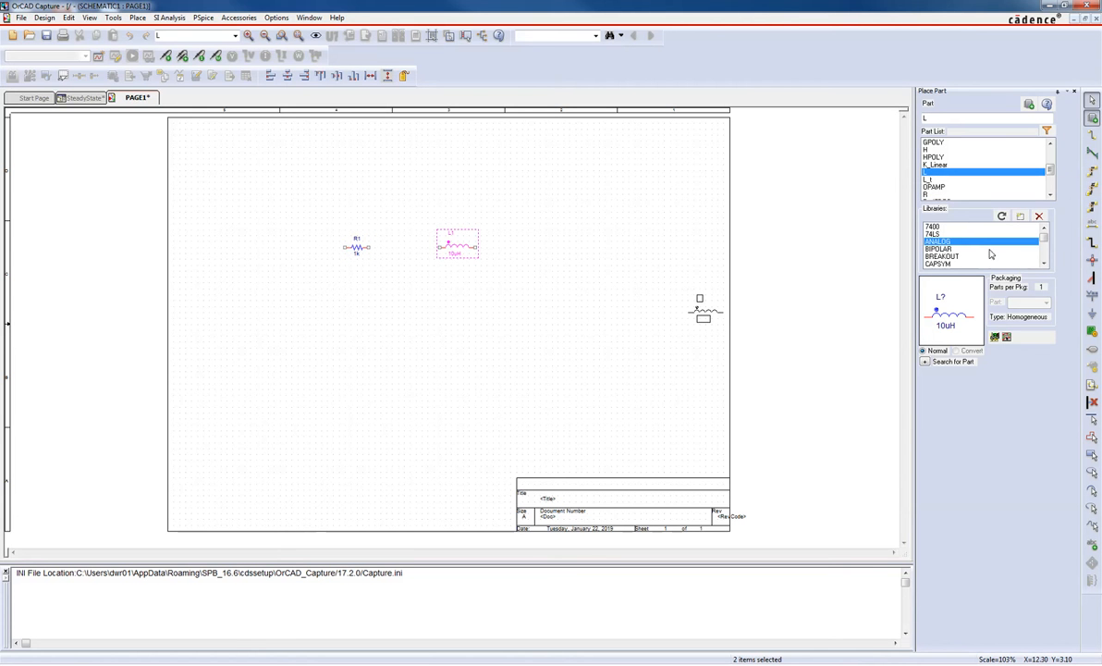
# Place a vertical capacitor, part C from the ANALOG library, below and to the right of the inductor
pyautogui.click(1050, 159)
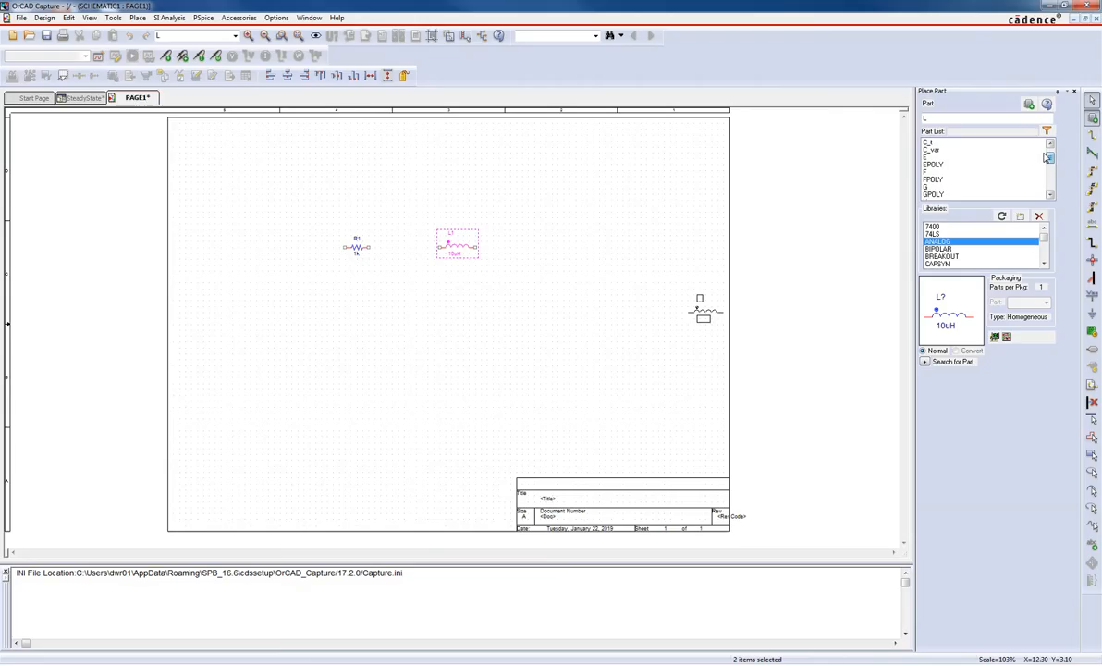
pyautogui.moveTo(1050, 159); pyautogui.dragTo(1050, 152)
pyautogui.doubleClick(928, 142)
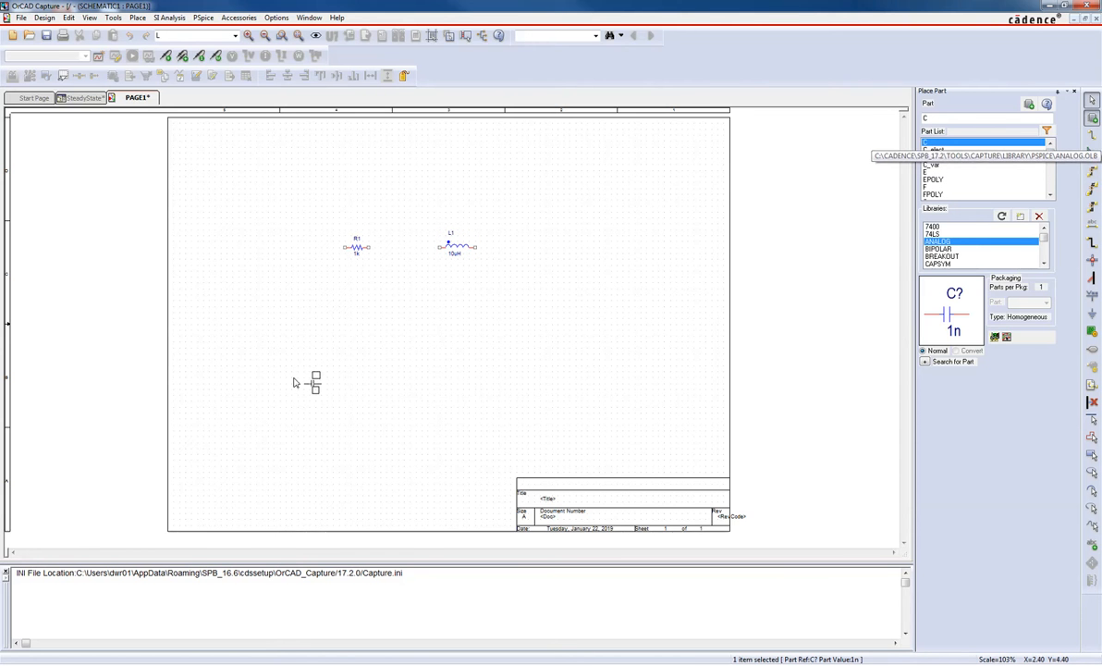
pyautogui.click(498, 280)
pyautogui.press('Escape')
# Move resistor R1 closer to the inductor, keeping both on the same horizontal line
pyautogui.moveTo(362, 248); pyautogui.dragTo(462, 257)
pyautogui.moveTo(387, 248); pyautogui.dragTo(404, 260)
pyautogui.scroll(2, 455, 332)
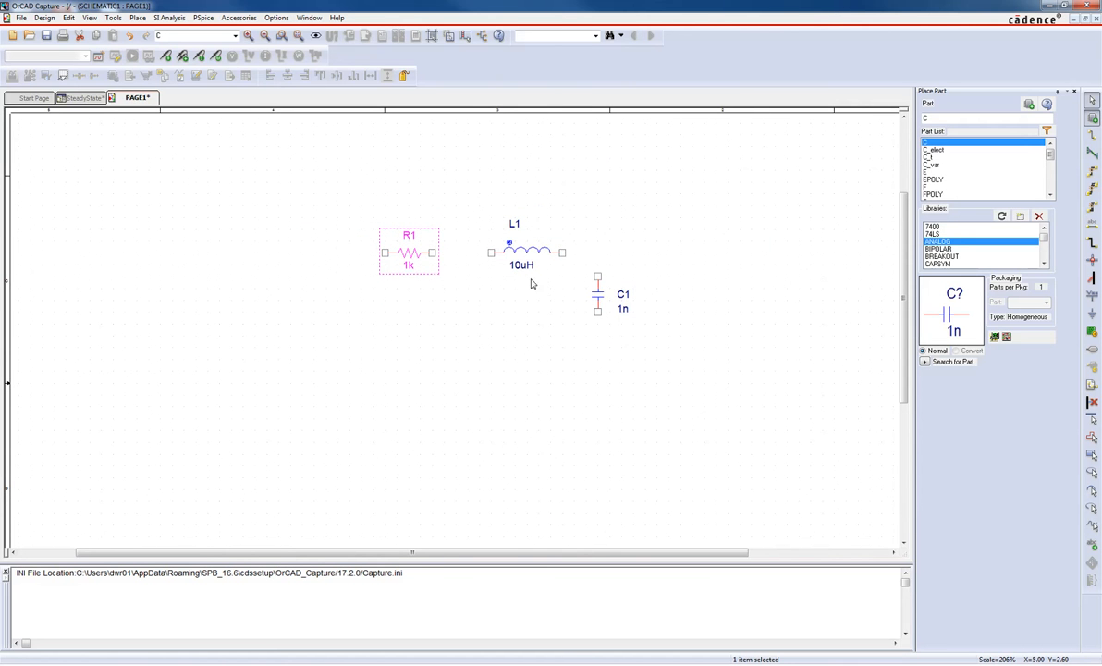
# Set the value of resistor R1 to 90
pyautogui.doubleClick(407, 267)
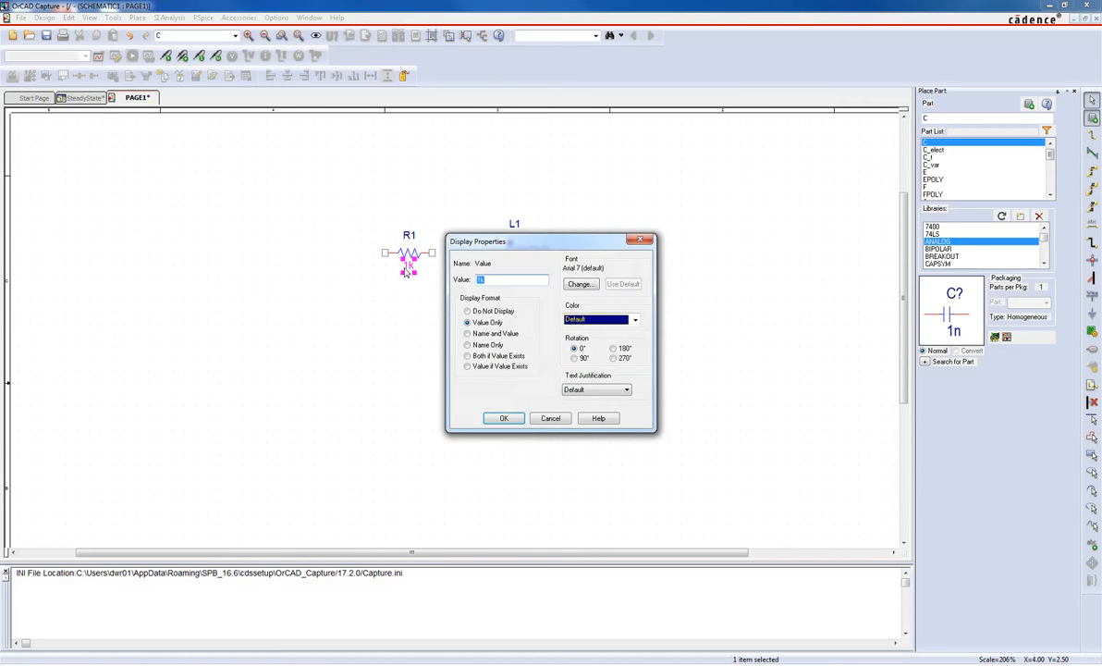
pyautogui.write('9')
pyautogui.click(500, 418)
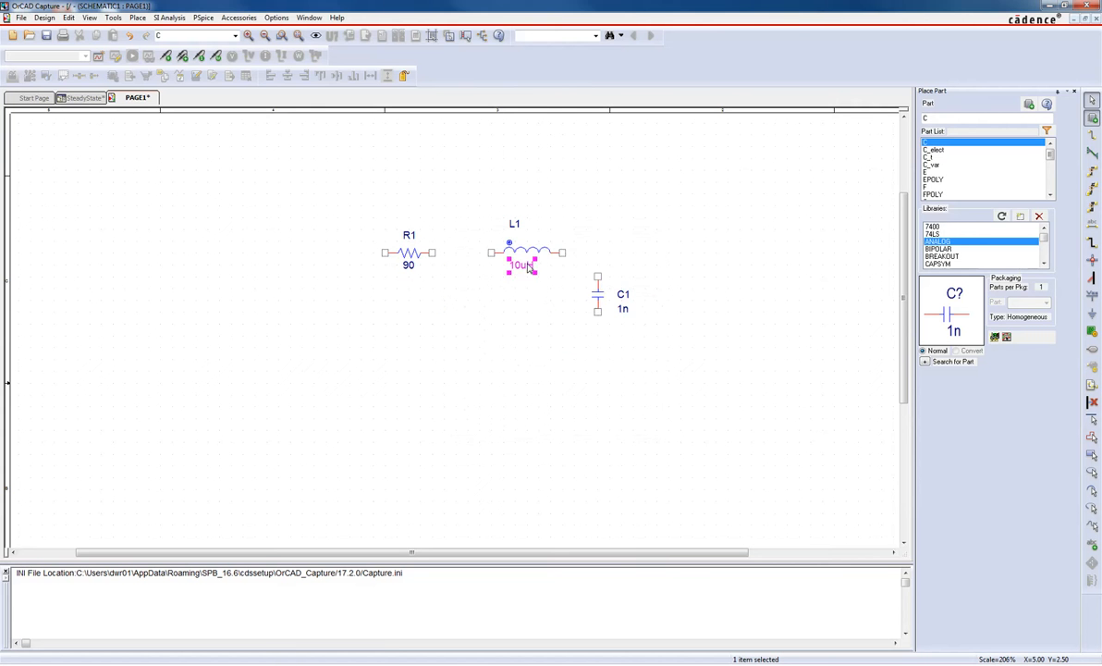
# Set the value of inductor L1 to 32m and the value of capacitor C1 to 5u
pyautogui.doubleClick(523, 265)
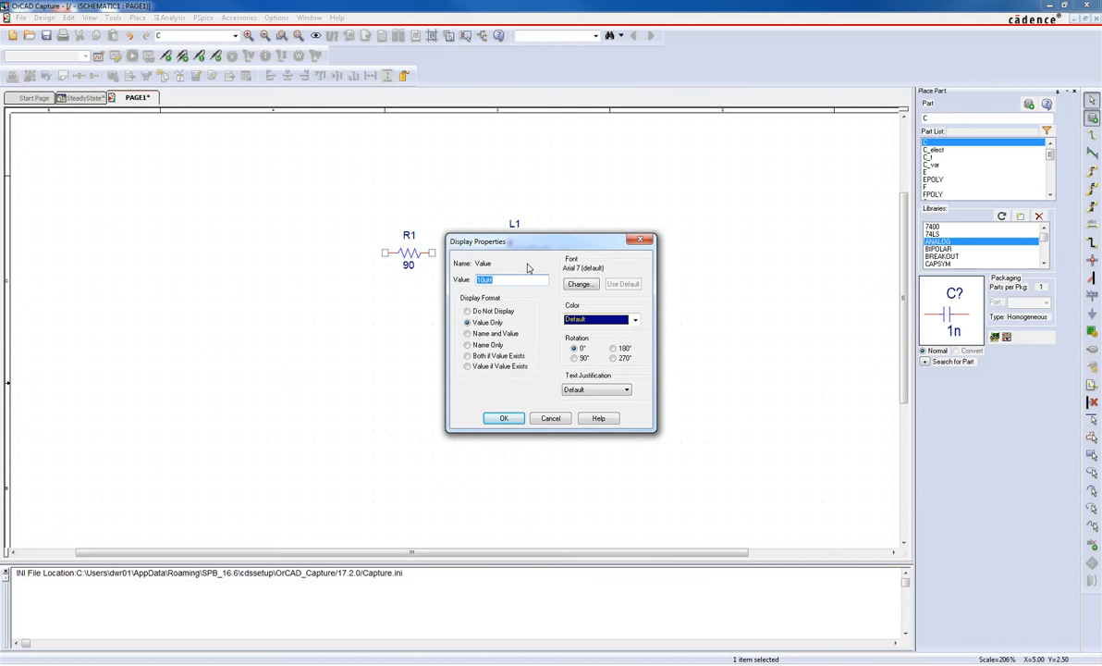
pyautogui.write('32')
pyautogui.press('Return')
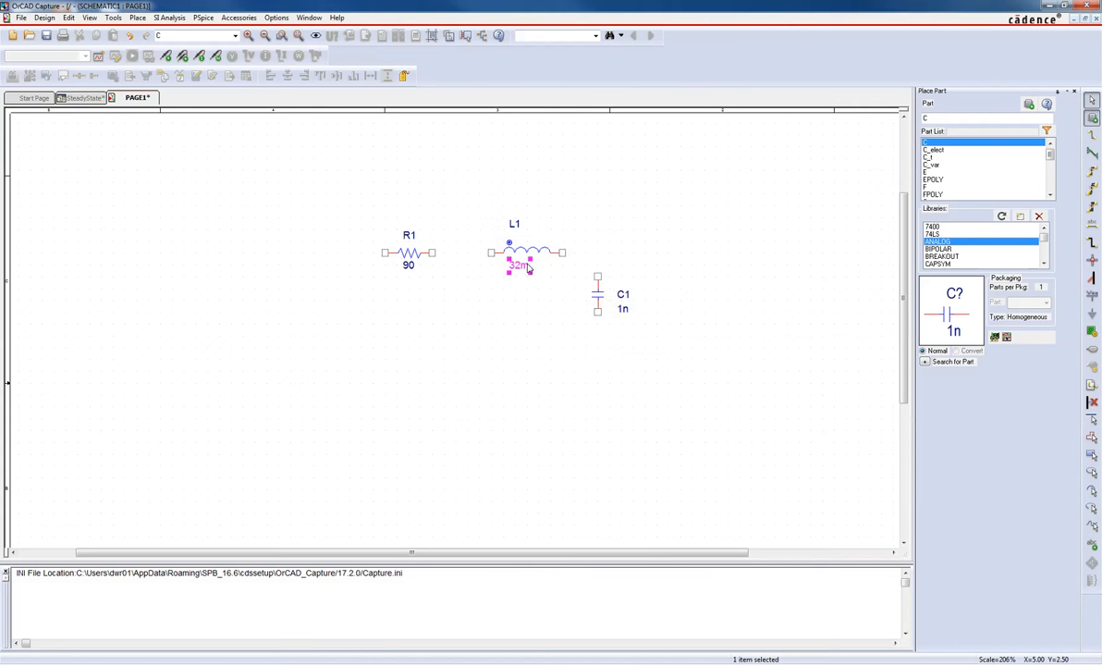
pyautogui.doubleClick(622, 265)
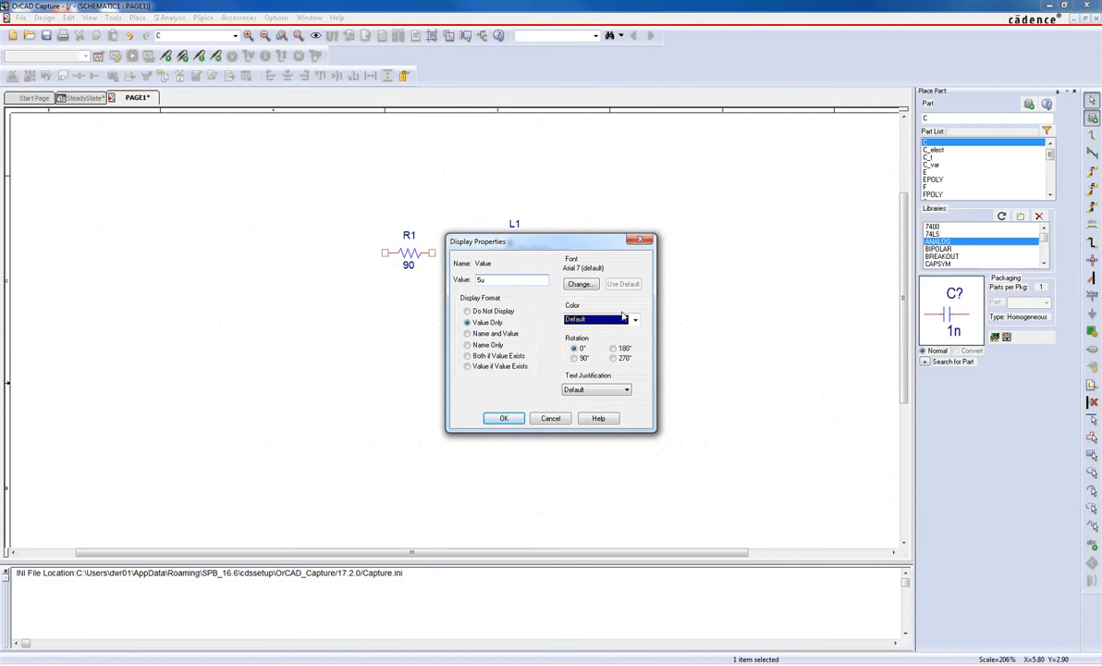
pyautogui.press('Return')
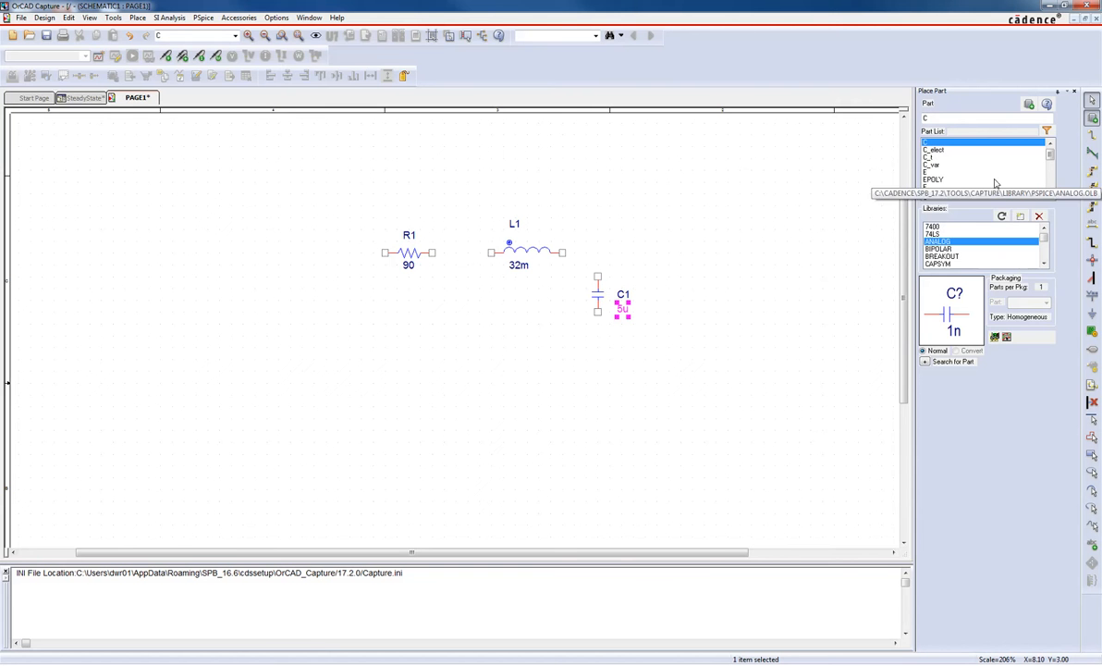
# Place a sinusoidal voltage source, part VSIN from the SOURCE library, below and to the left of the resistor
pyautogui.rightClick(1043, 263)
pyautogui.click(1049, 295)
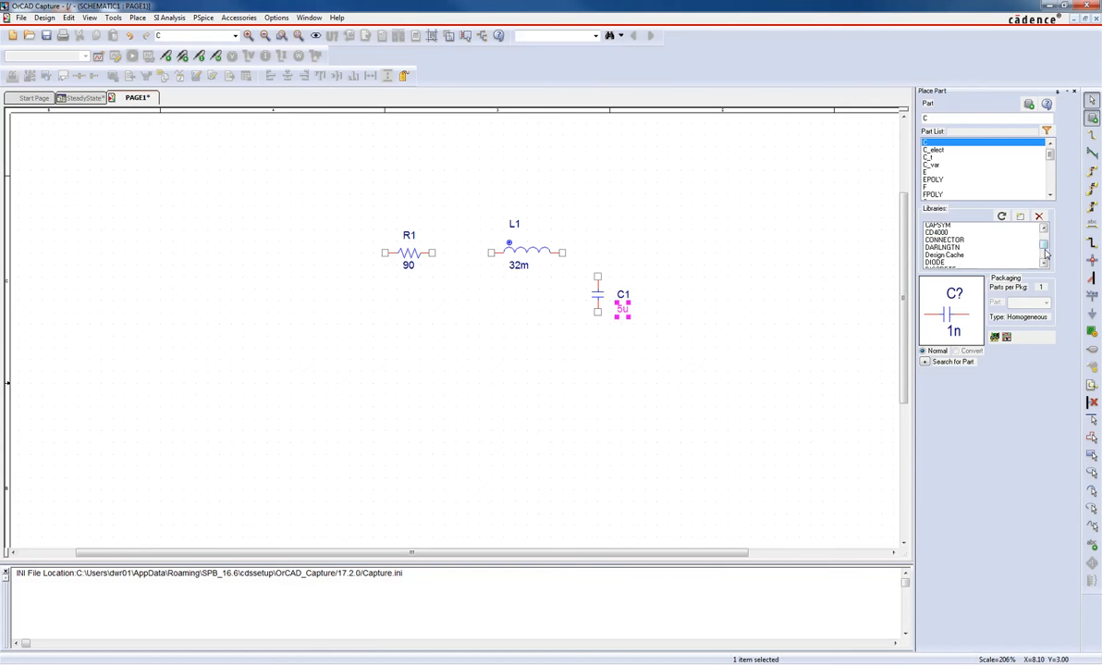
pyautogui.click(957, 248)
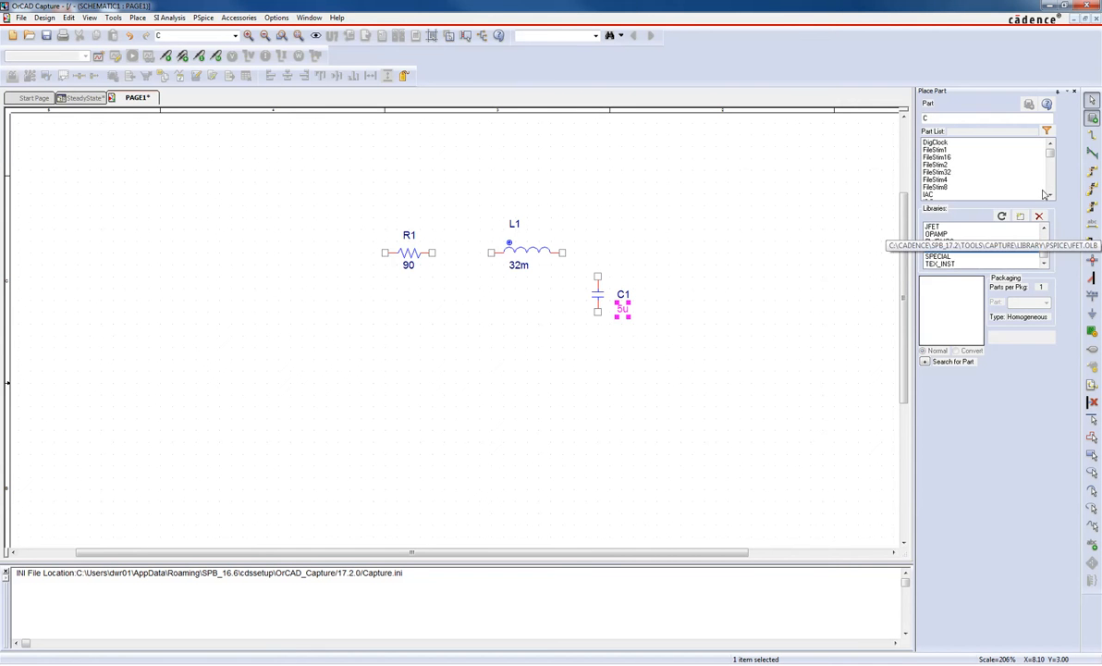
pyautogui.scroll(-5, 1050, 179)
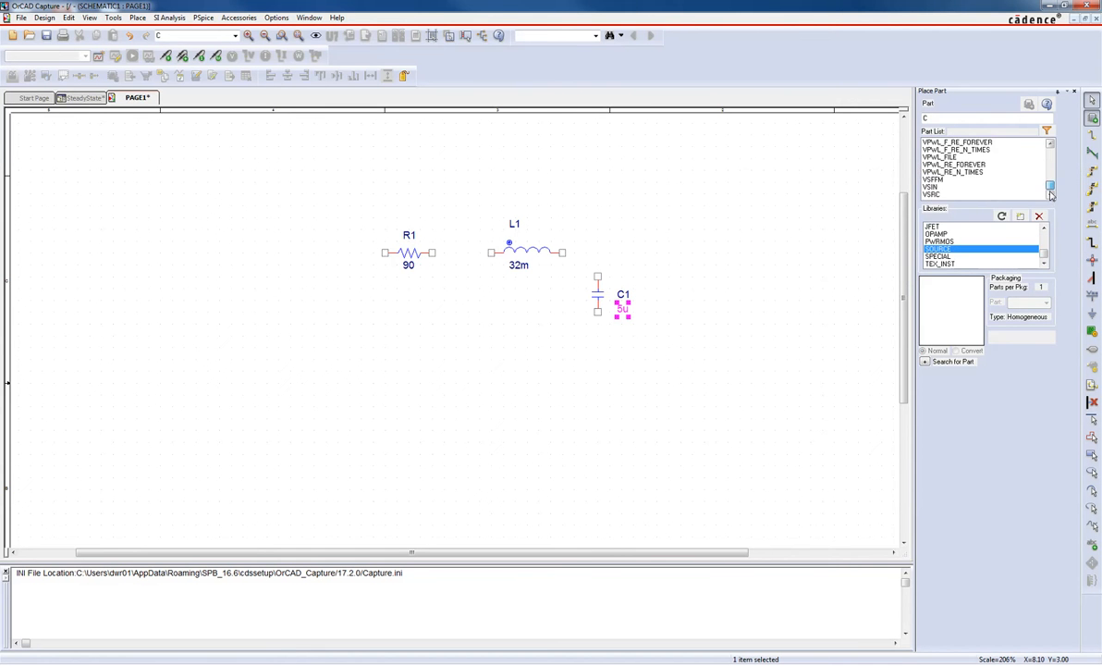
pyautogui.click(932, 187)
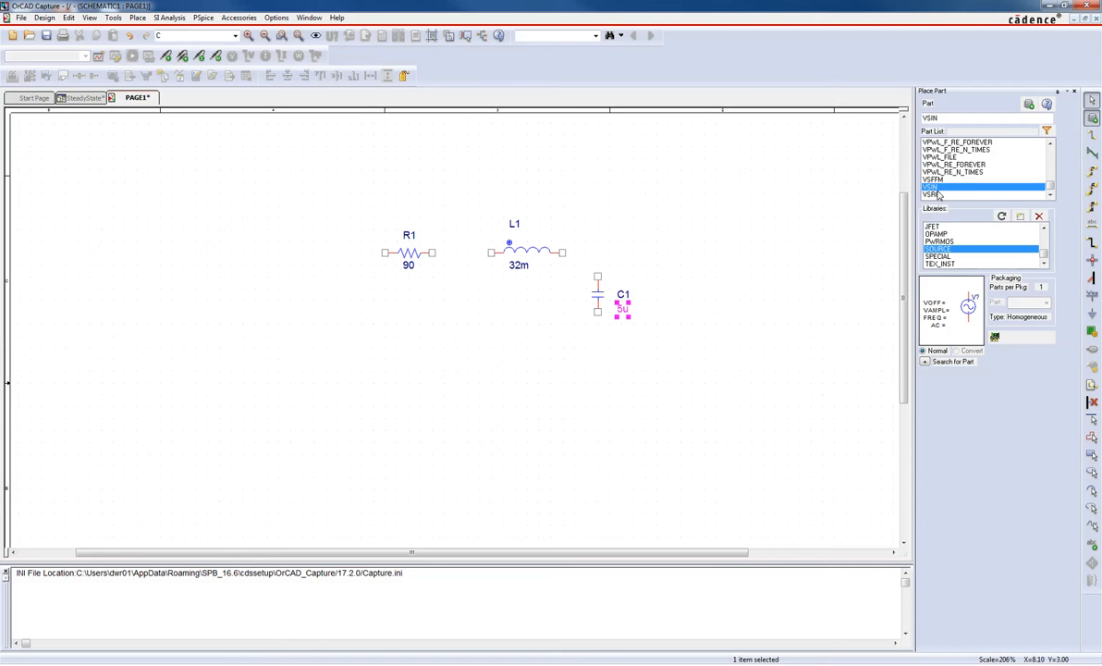
pyautogui.doubleClick(932, 188)
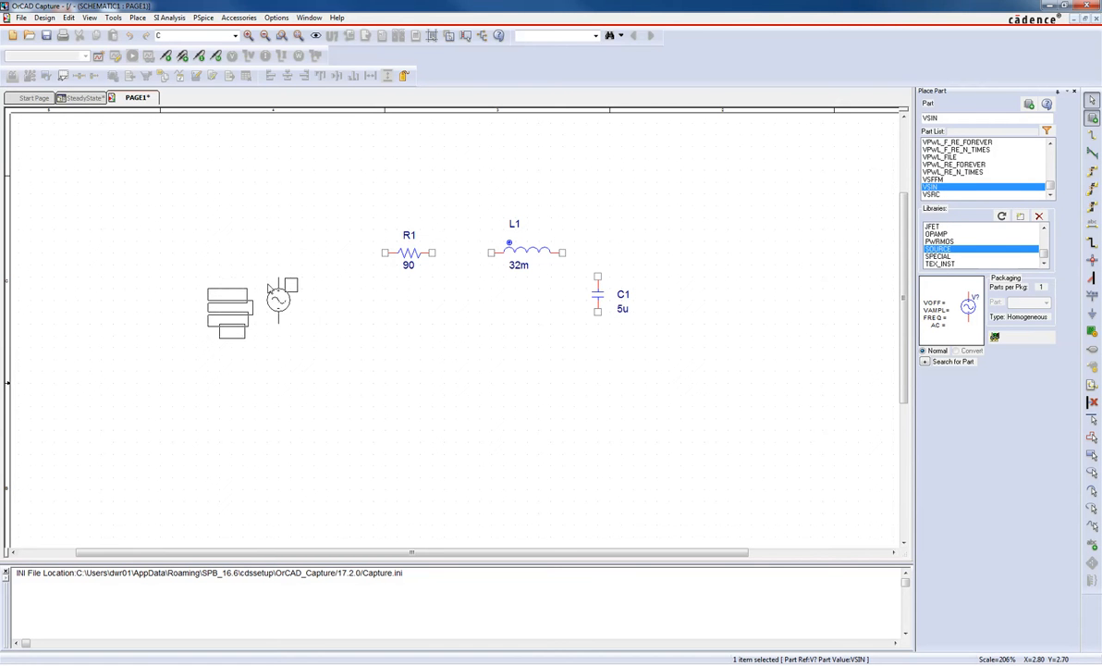
pyautogui.click(301, 294)
pyautogui.press('Escape')
pyautogui.click(370, 348)
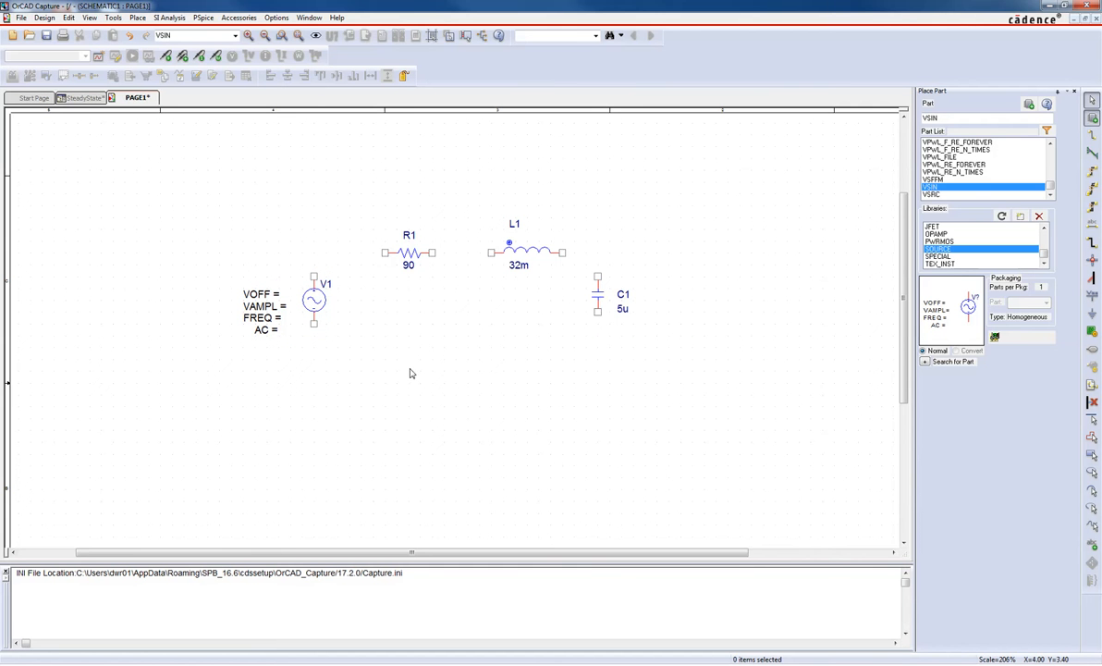
# Place a 0/CAPSYM ground symbol below the circuit, midway between the voltage source and the capacitor
pyautogui.press('g')
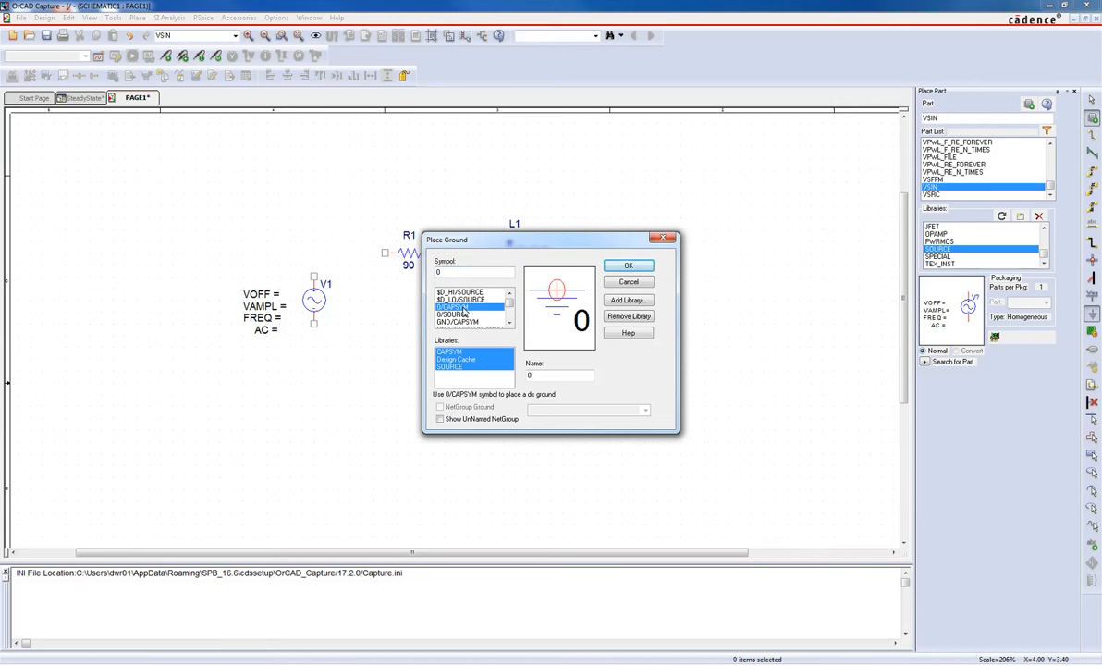
pyautogui.press('Return')
pyautogui.click(450, 381)
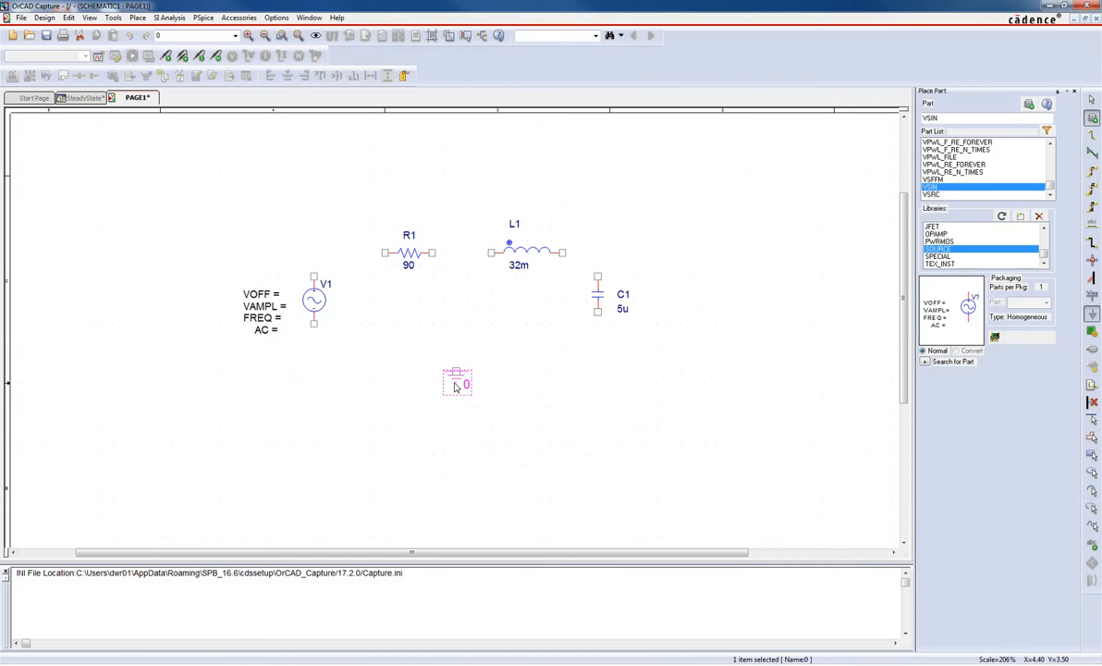
# Wire the source's lower terminal to the capacitor's lower terminal and connect the ground symbol to that wire
pyautogui.press('w')
pyautogui.click(314, 325)
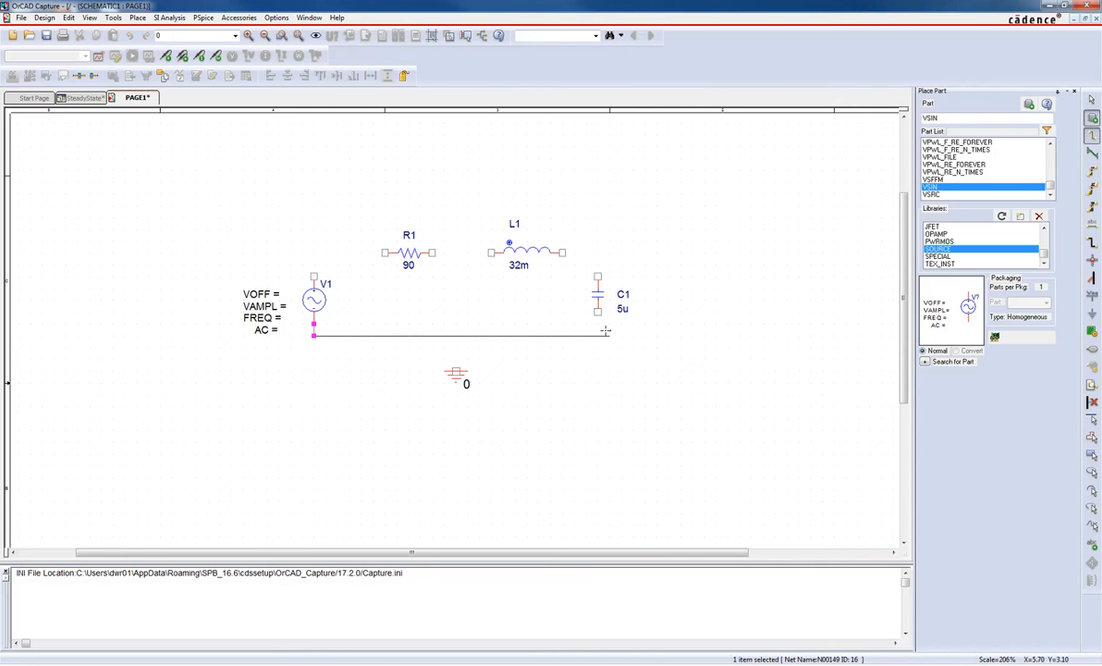
pyautogui.click(598, 312)
pyautogui.click(455, 370)
pyautogui.click(455, 335)
# Wire the source's upper terminal in series through the resistor and inductor to the capacitor's upper terminal
pyautogui.click(313, 275)
pyautogui.click(384, 252)
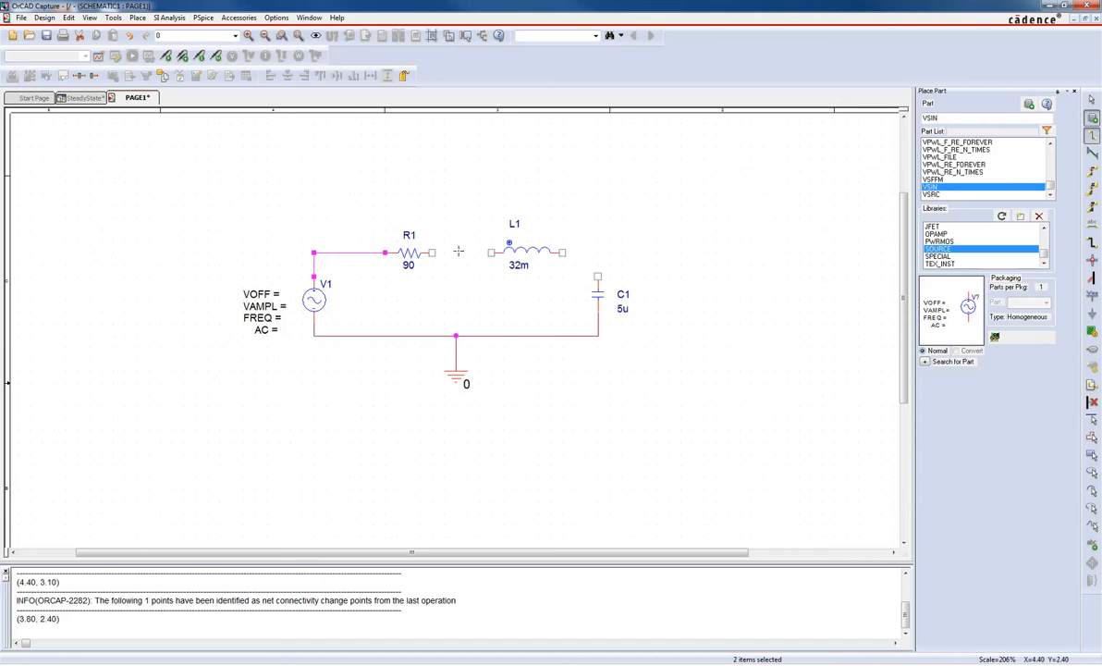
pyautogui.click(434, 252)
pyautogui.click(491, 252)
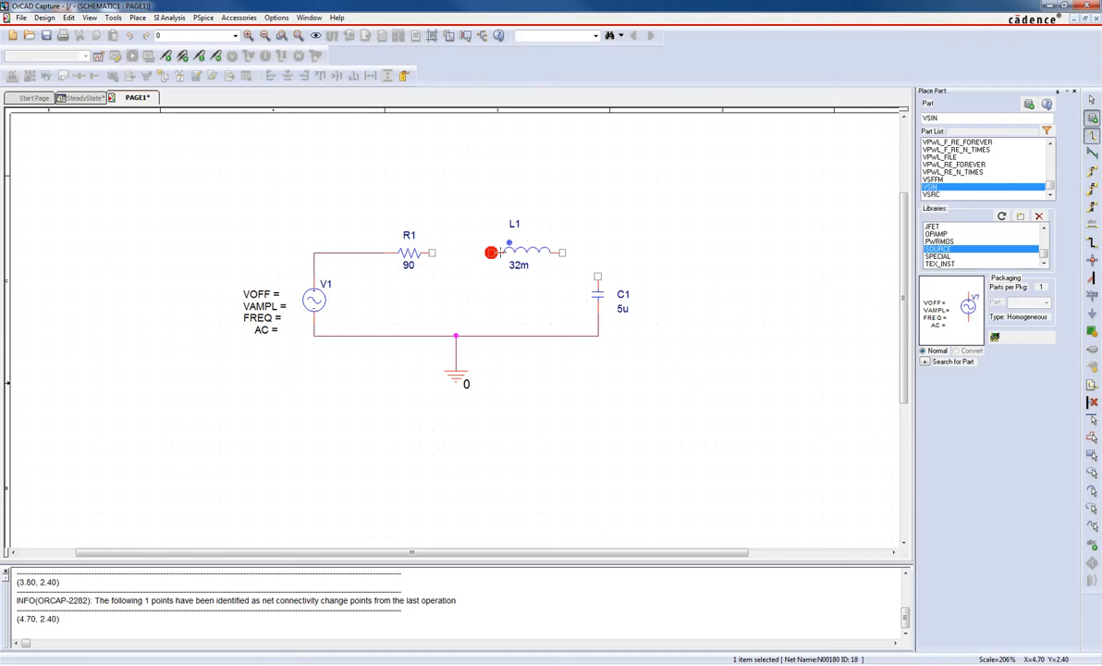
pyautogui.click(561, 251)
pyautogui.click(597, 276)
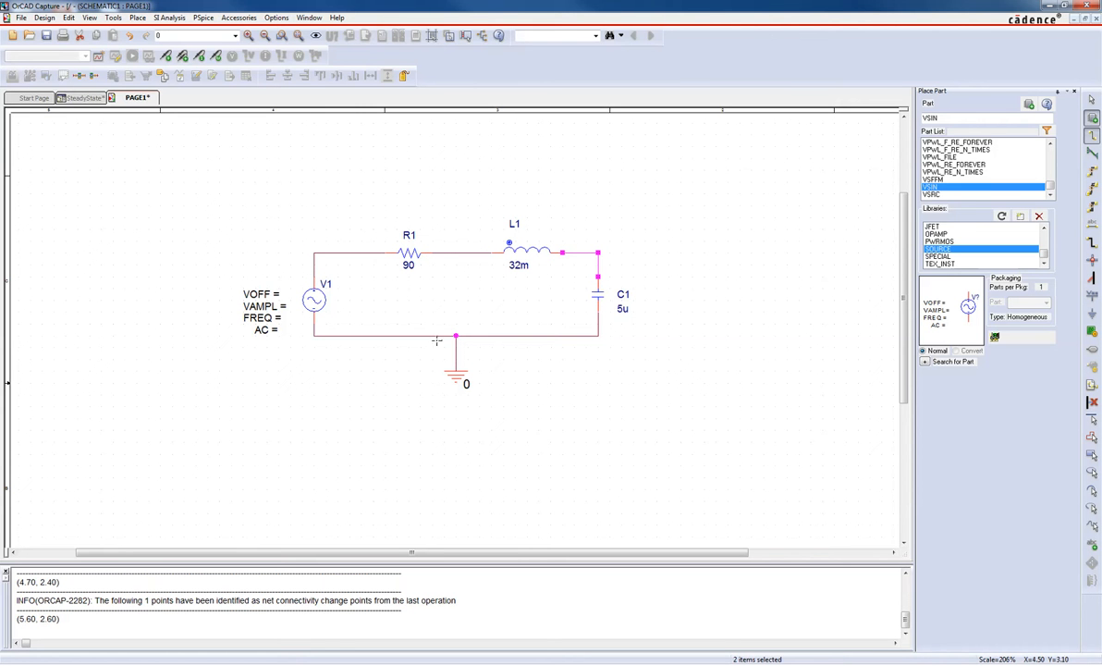
# Set the sine source's VOFF to 0 and its VAMPL to 750
pyautogui.doubleClick(261, 294)
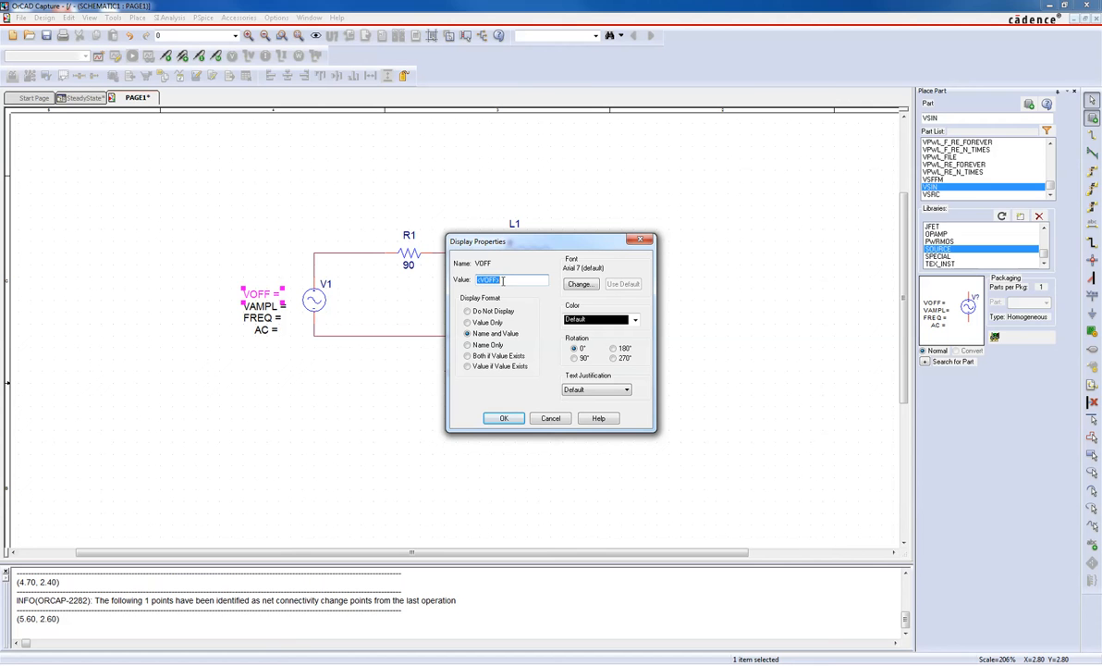
pyautogui.write('0')
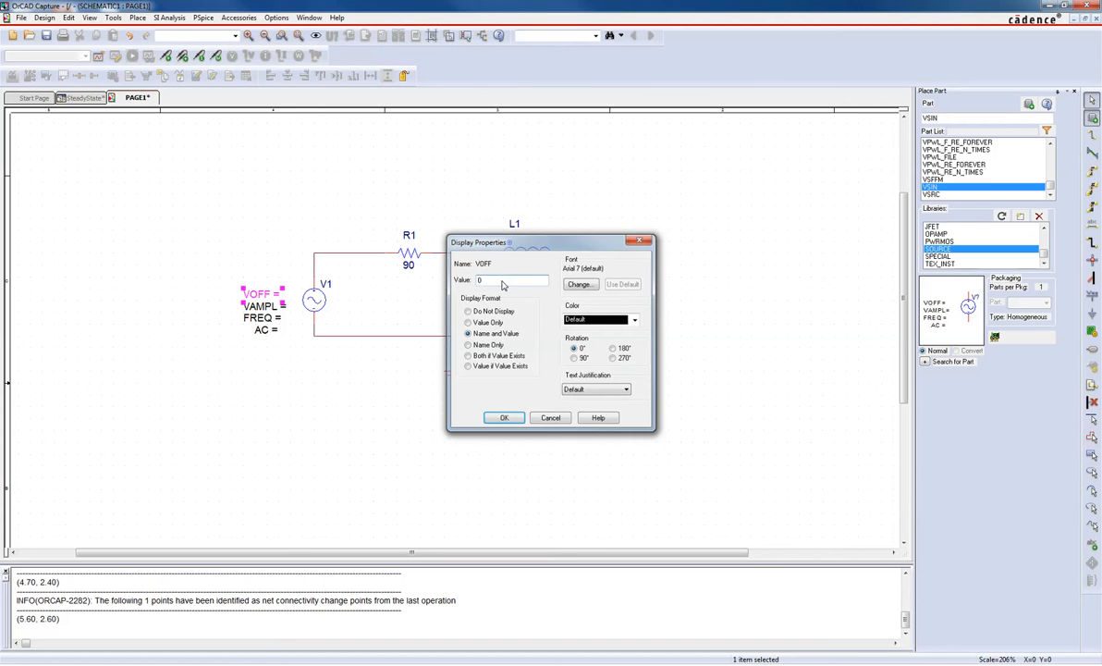
pyautogui.press('Return')
pyautogui.doubleClick(270, 309)
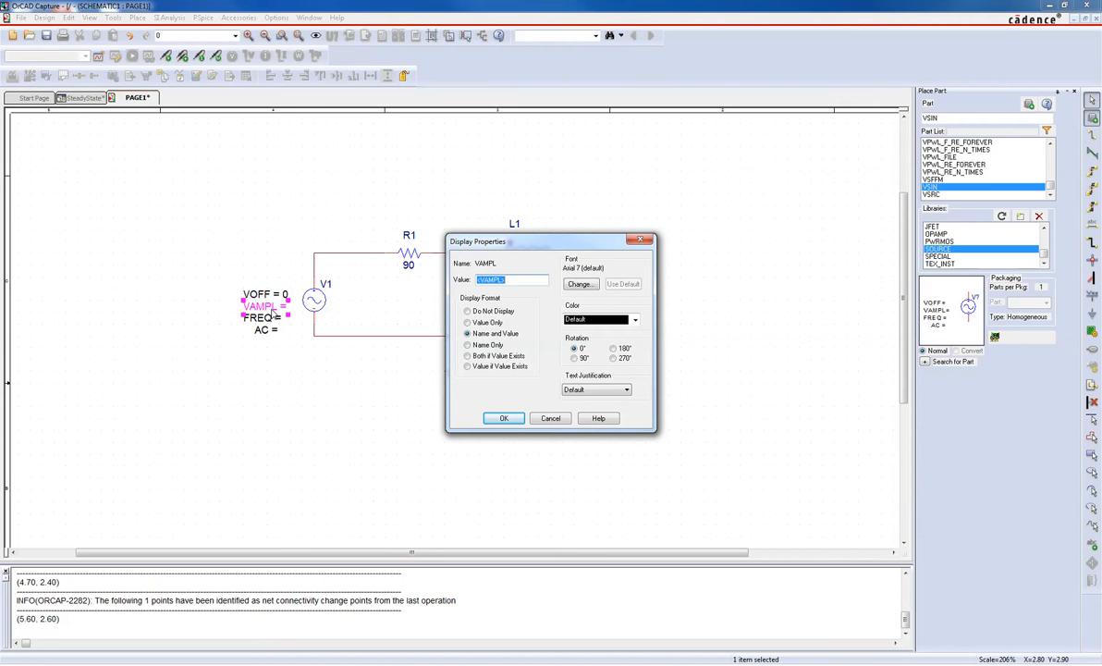
pyautogui.write('750')
pyautogui.press('Return')
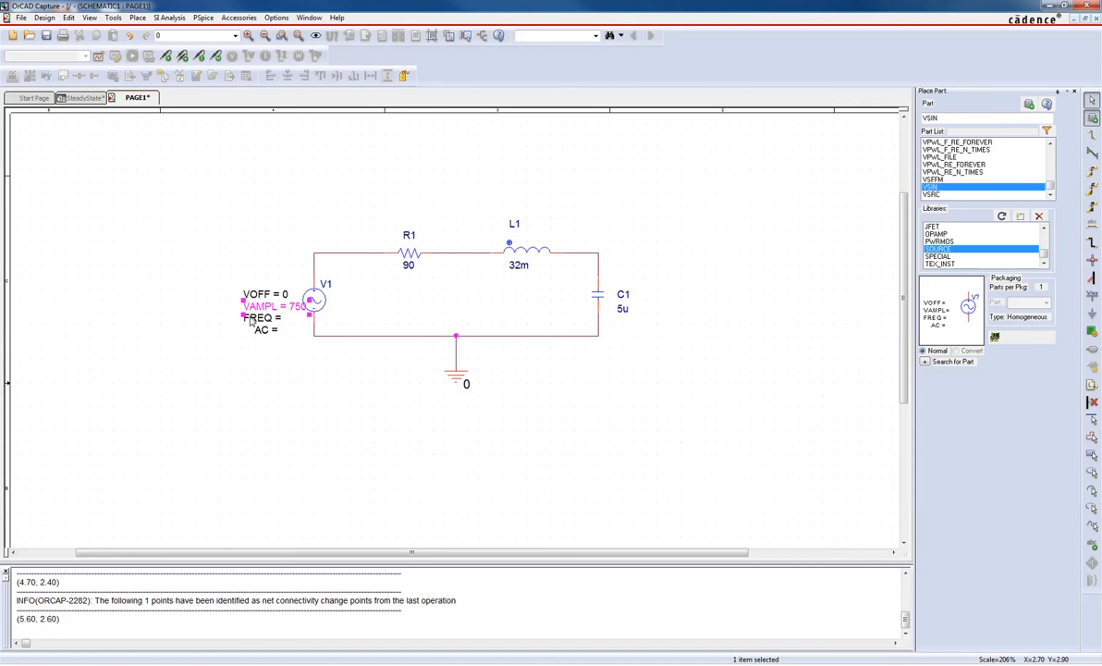
# Set the sine source's FREQ to 1000 and its AC value to 1
pyautogui.doubleClick(251, 318)
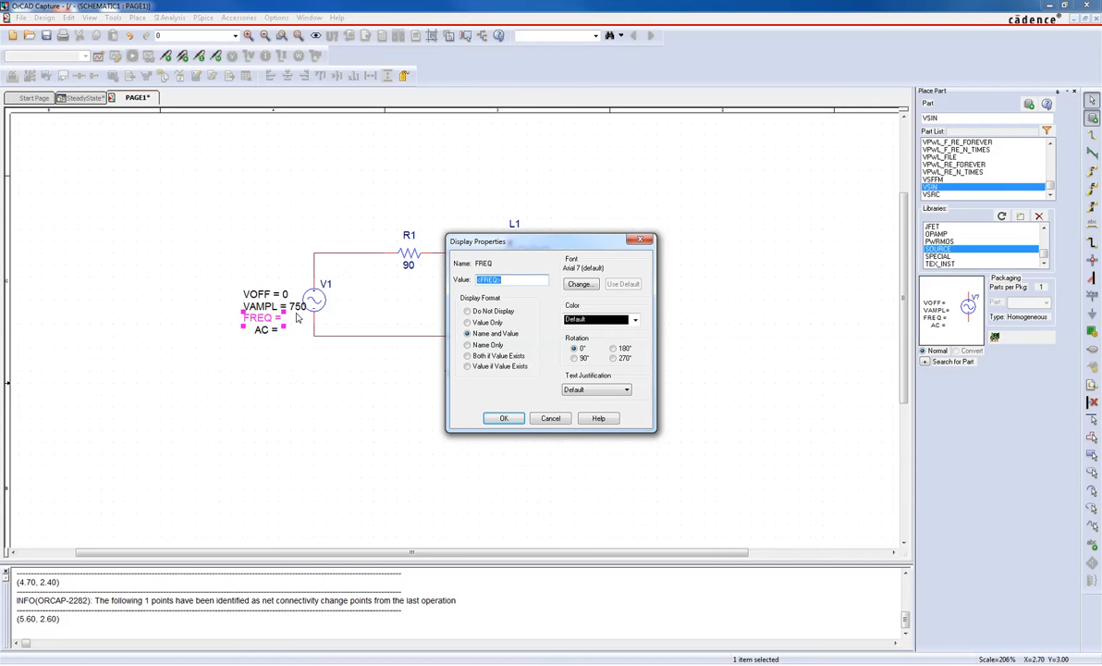
pyautogui.write('1000')
pyautogui.press('Return')
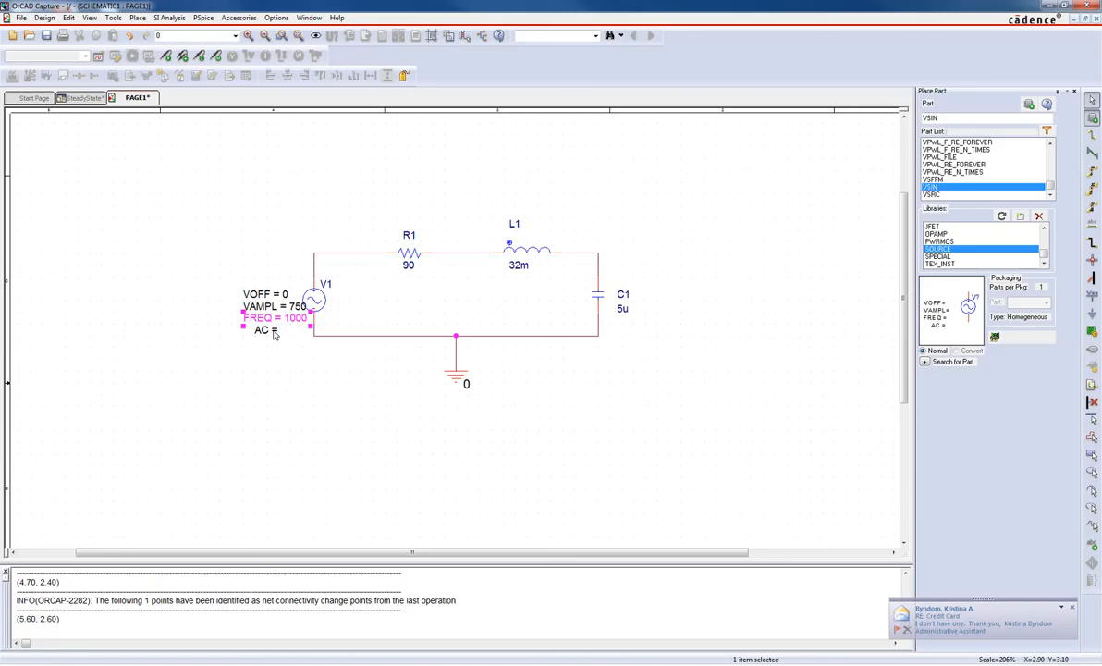
pyautogui.doubleClick(268, 331)
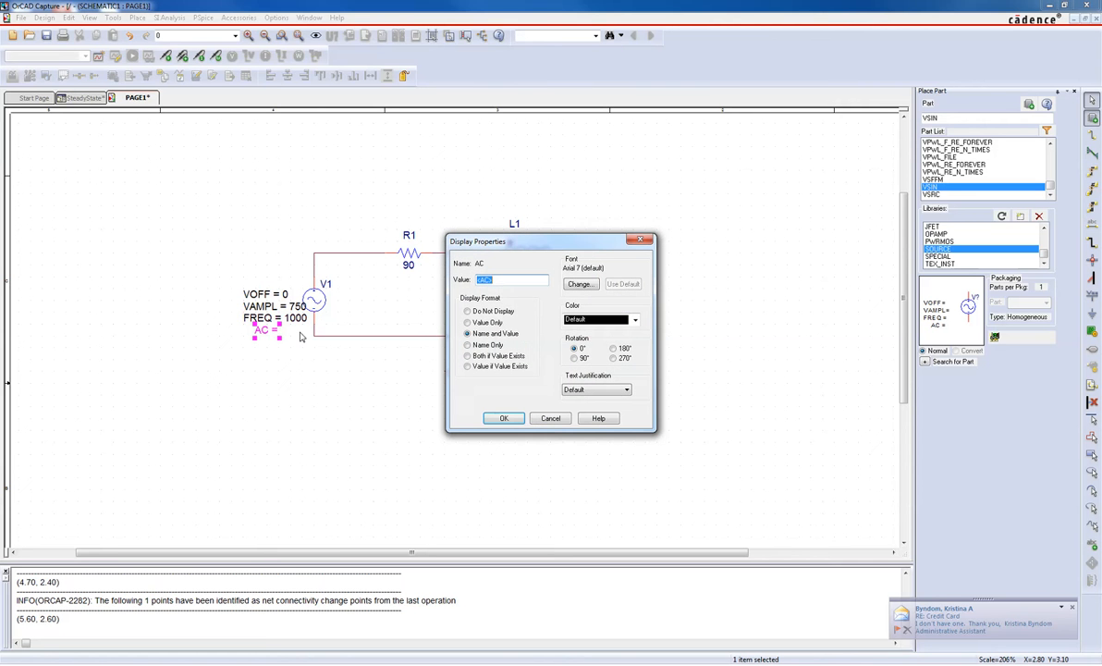
pyautogui.write('1')
pyautogui.press('Return')
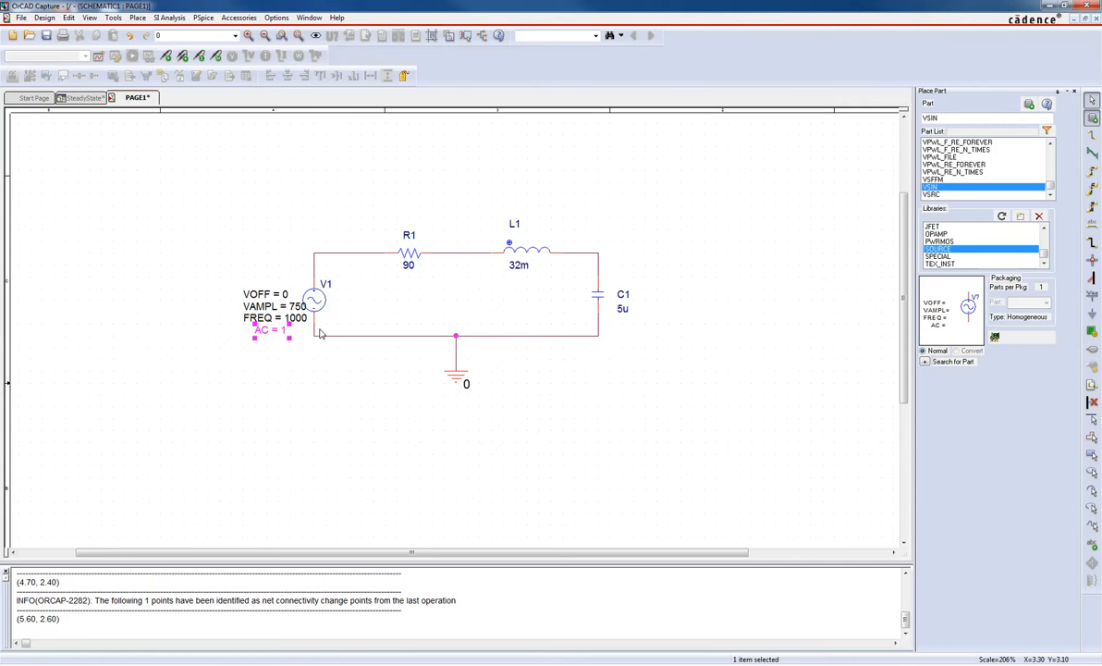
# Create a simulation profile named Transient with no inherited settings, keeping Time Domain (Transient) as the analysis type
pyautogui.click(99, 56)
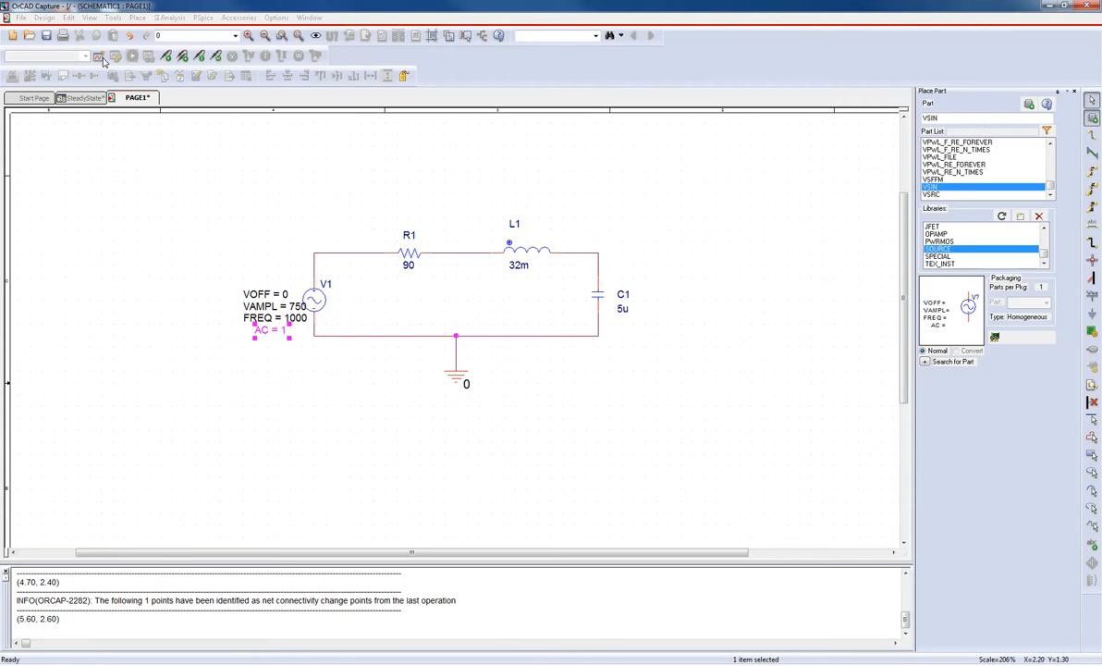
pyautogui.write('Transient')
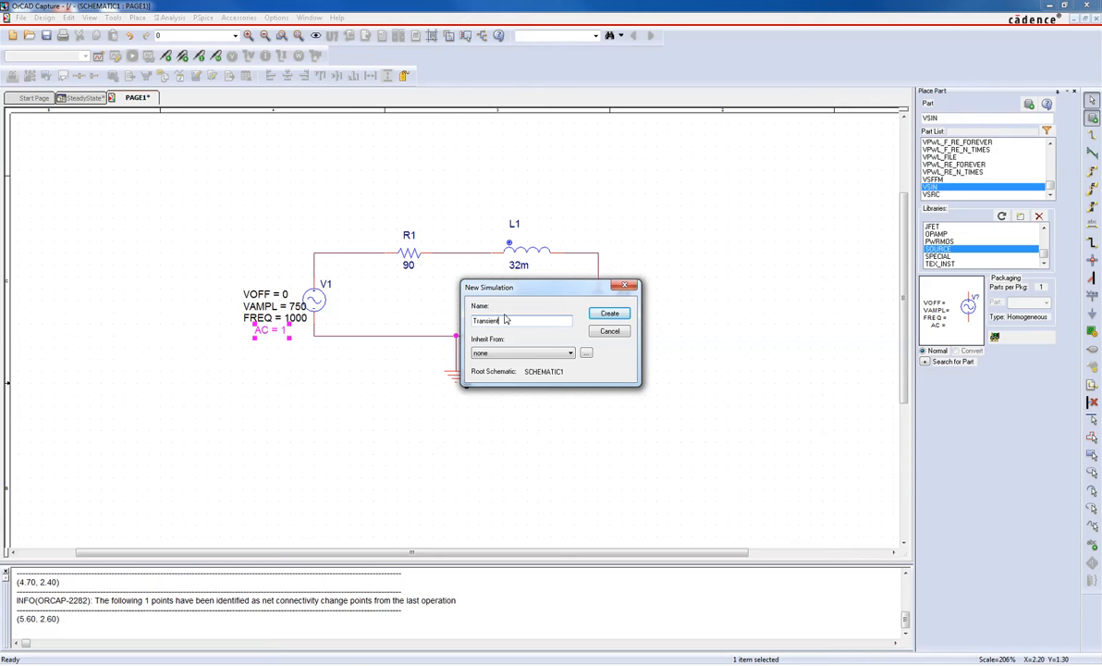
pyautogui.press('Return')
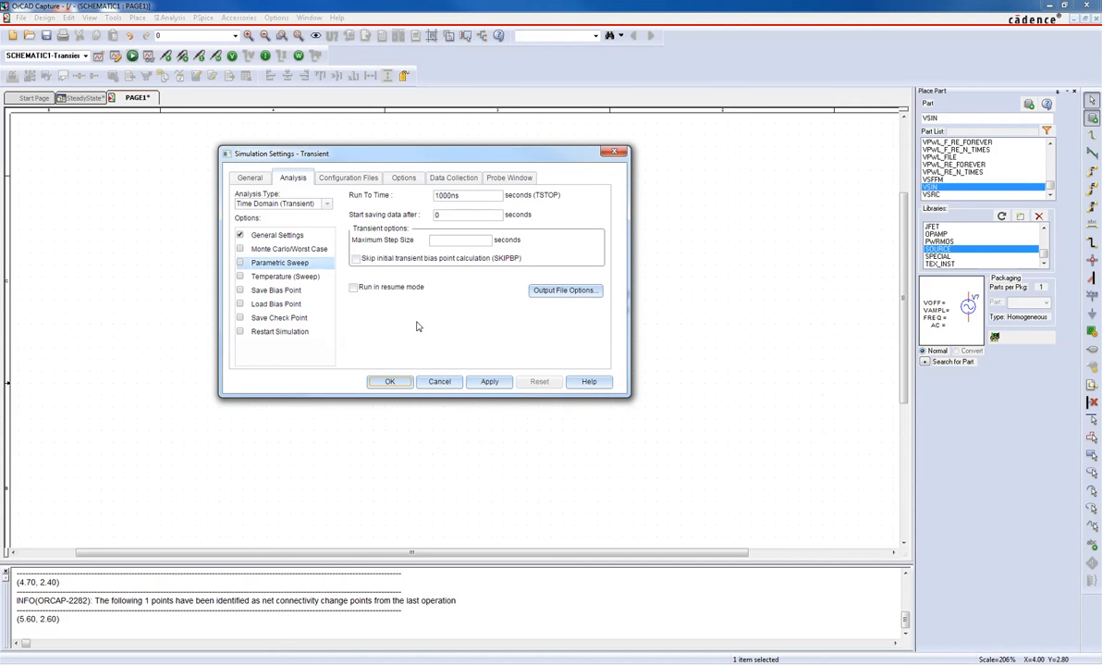
pyautogui.click(388, 381)
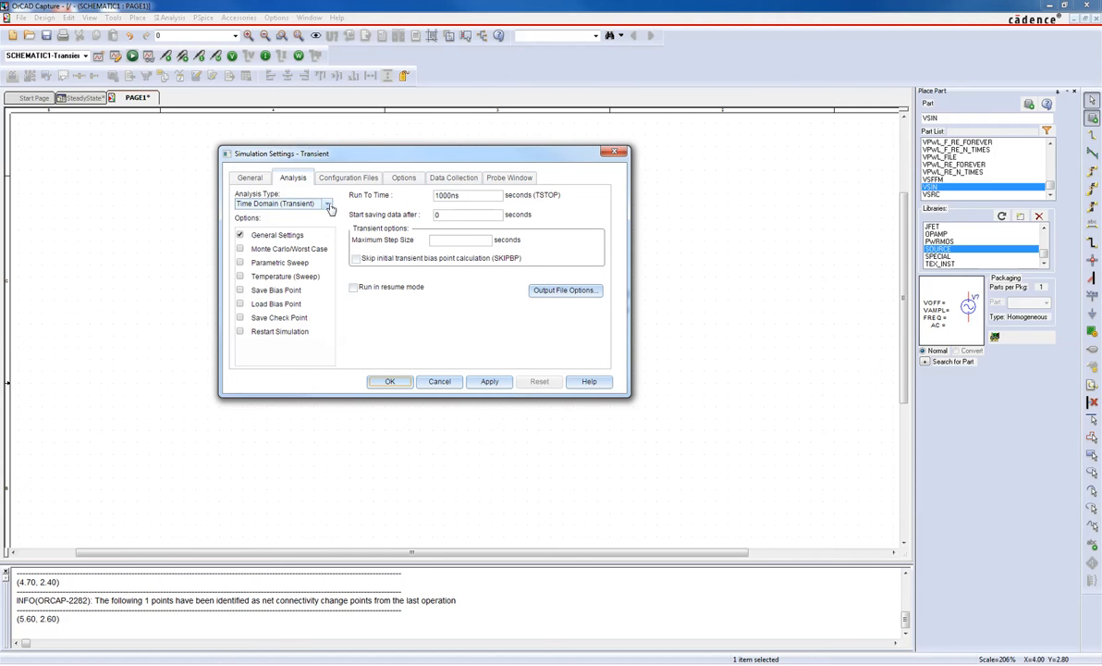
pyautogui.click(327, 203)
pyautogui.click(328, 205)
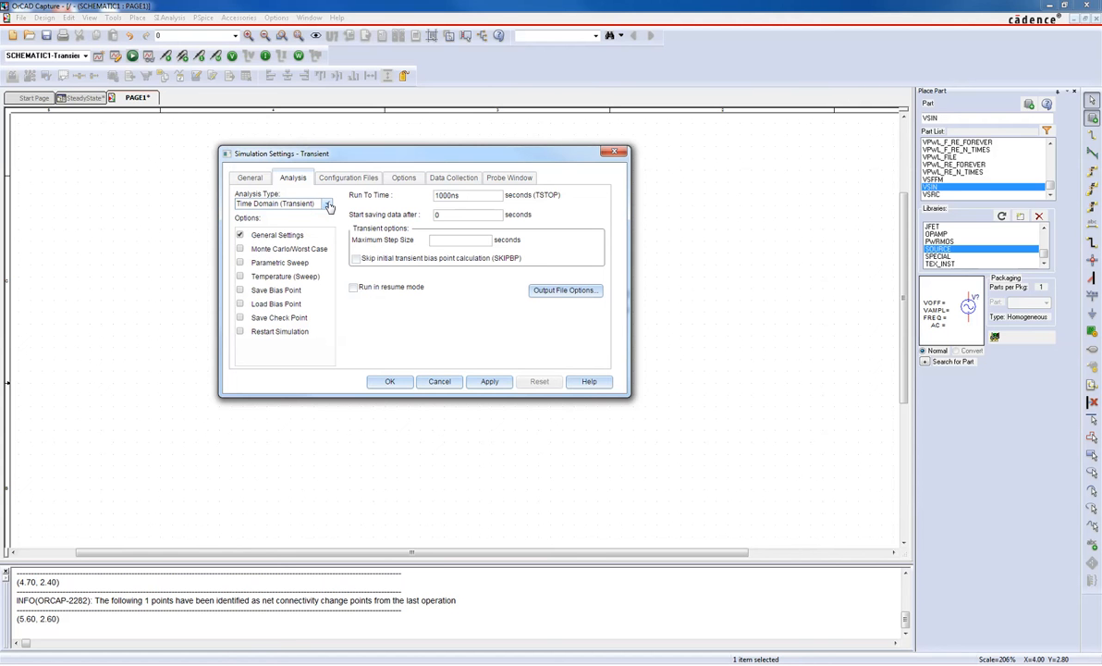
pyautogui.click(389, 382)
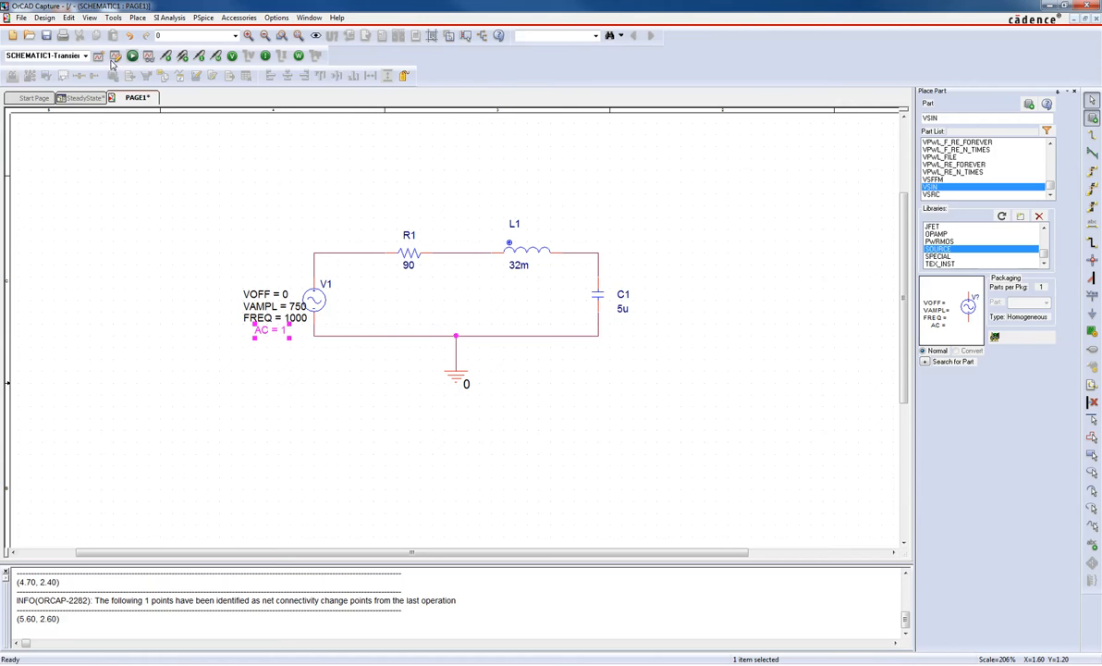
# Place a current marker on the inductor L1 pin that faces the resistor
pyautogui.click(152, 55)
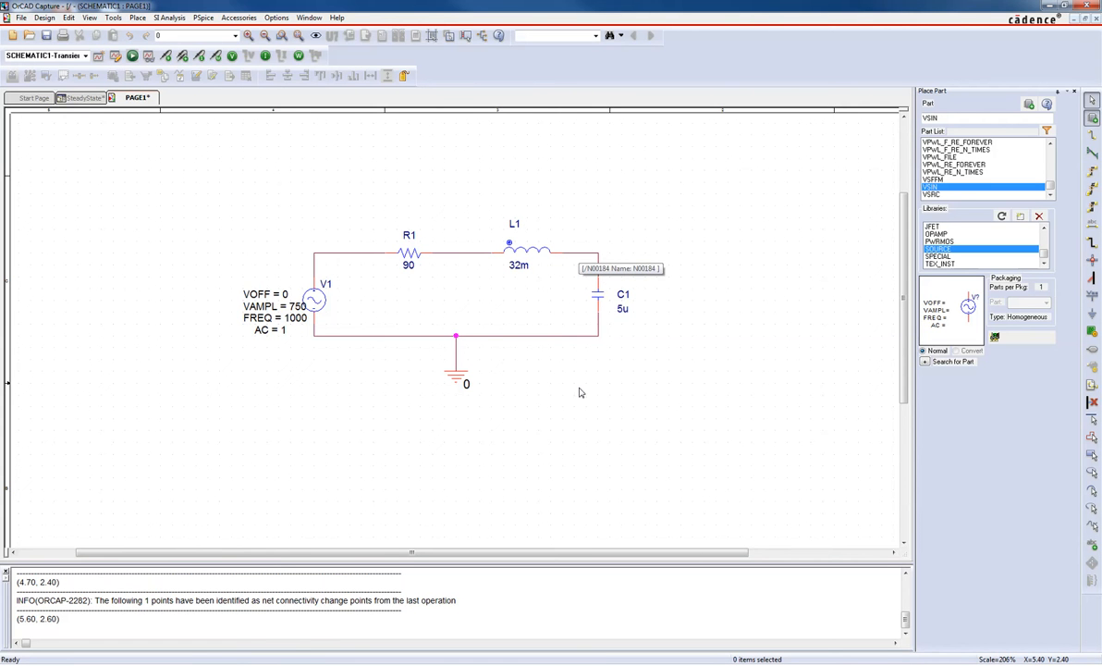
pyautogui.click(495, 254)
pyautogui.click(638, 363)
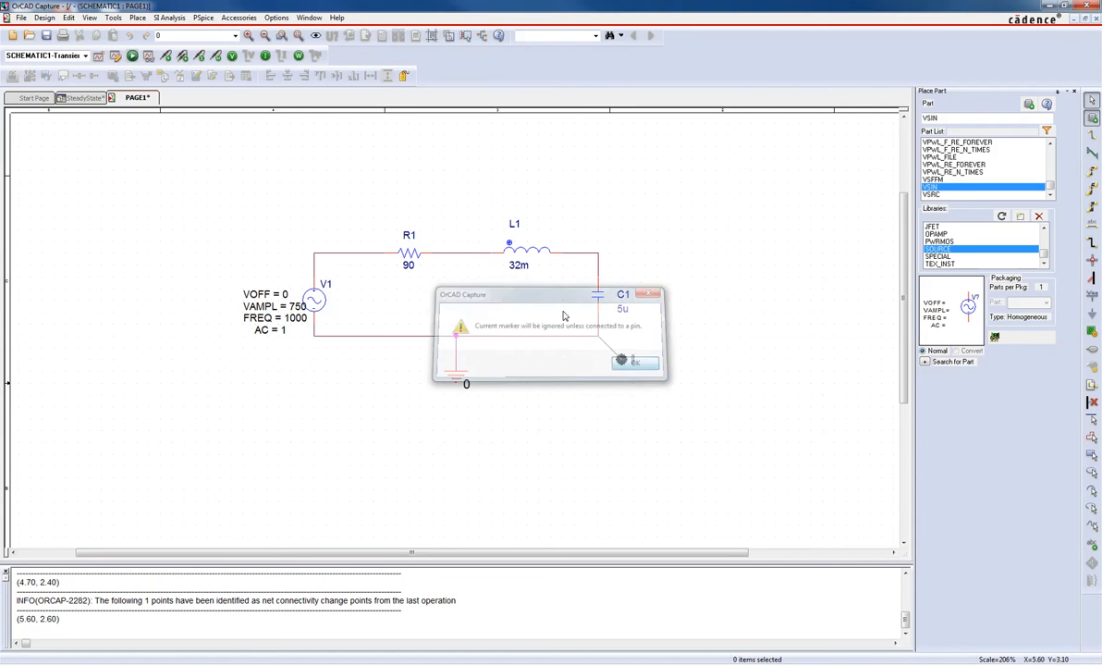
pyautogui.click(494, 257)
pyautogui.press('Escape')
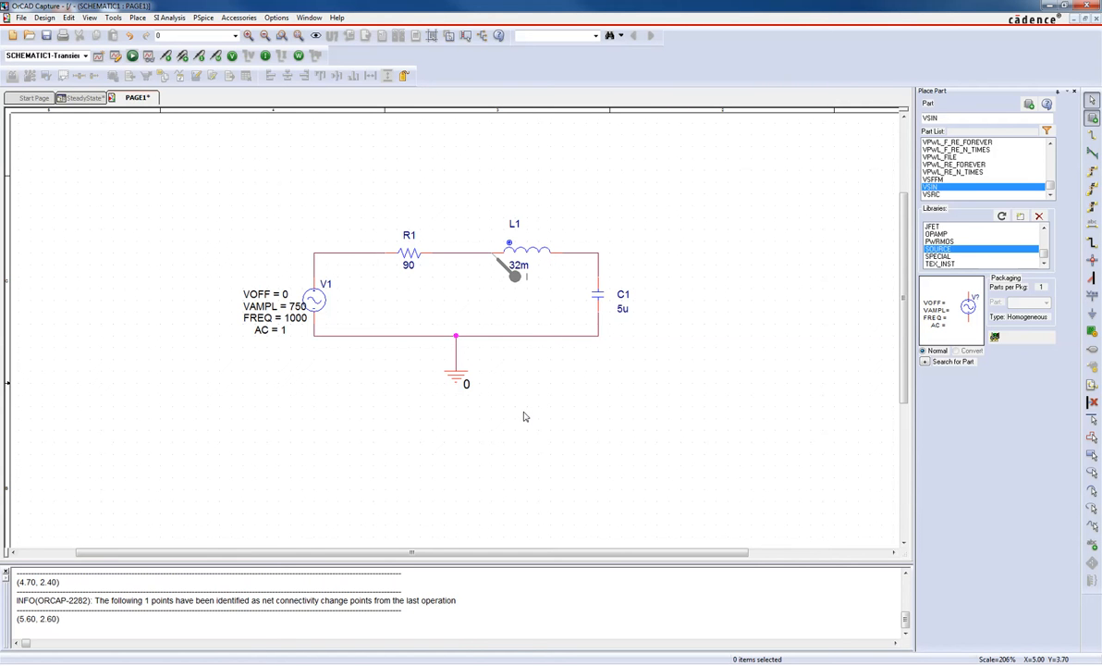
# Run the transient simulation to plot the inductor current, and return to the schematic
pyautogui.click(131, 55)
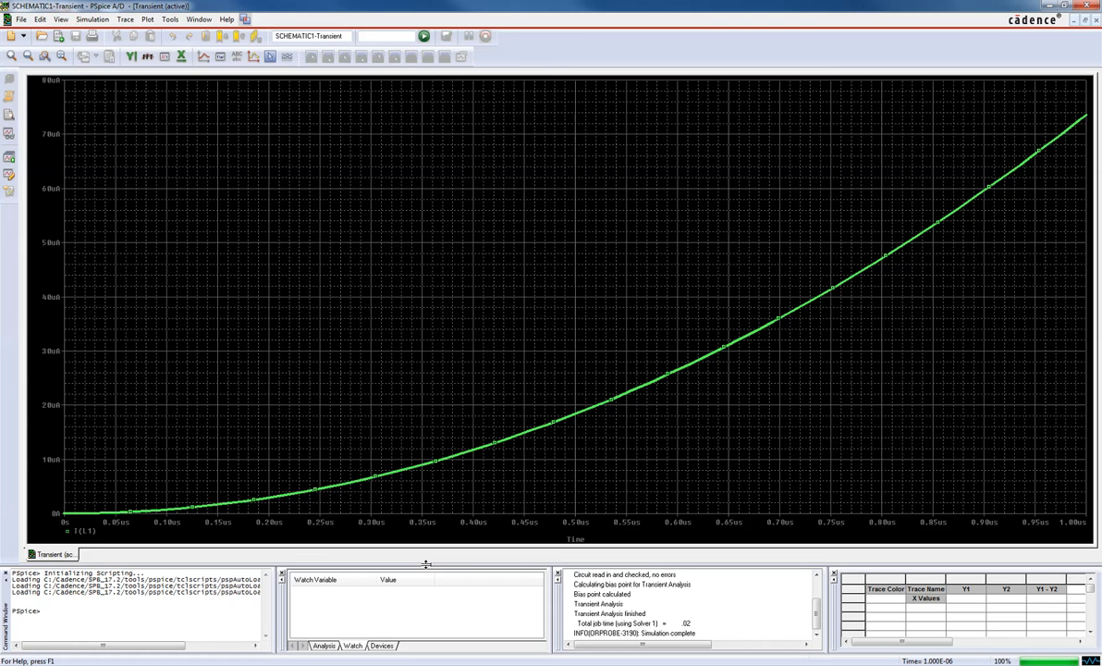
pyautogui.hotkey('alt', 'Tab')
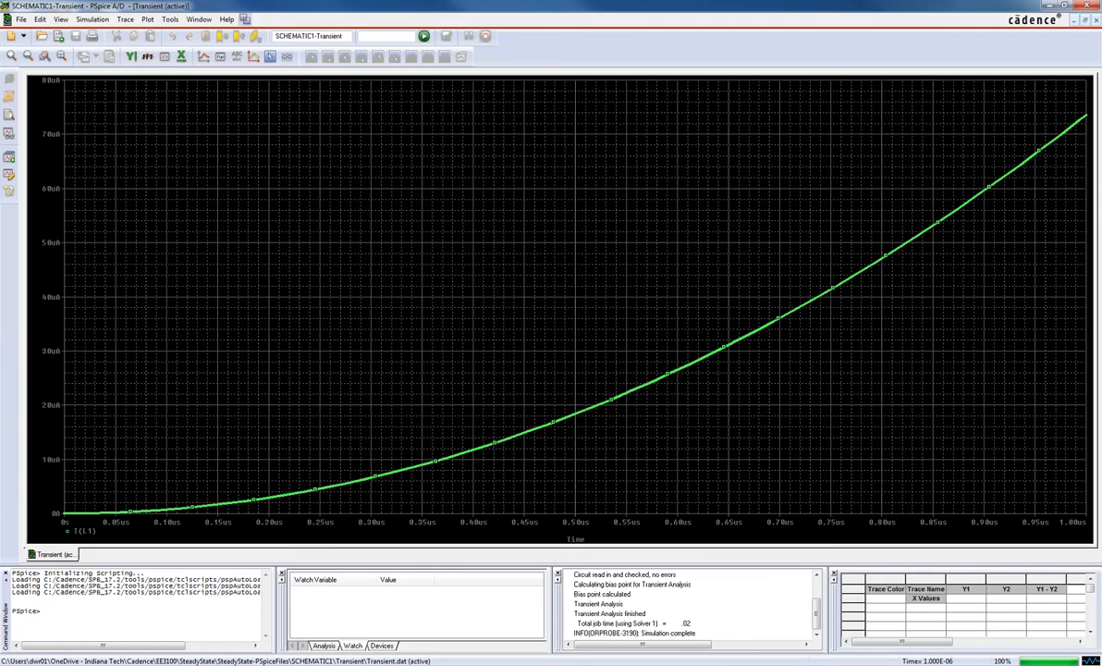
pyautogui.hotkey('alt', 'Tab')
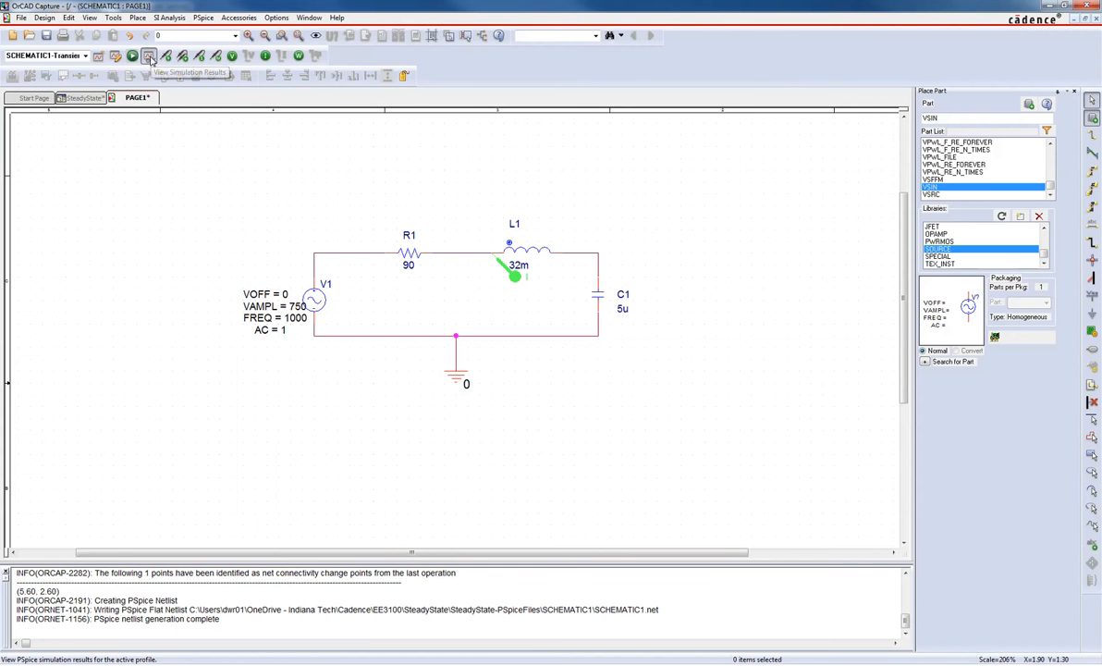
# Open the Transient profile's settings and compute the source period as 1/1000 in the Calculator
pyautogui.click(113, 58)
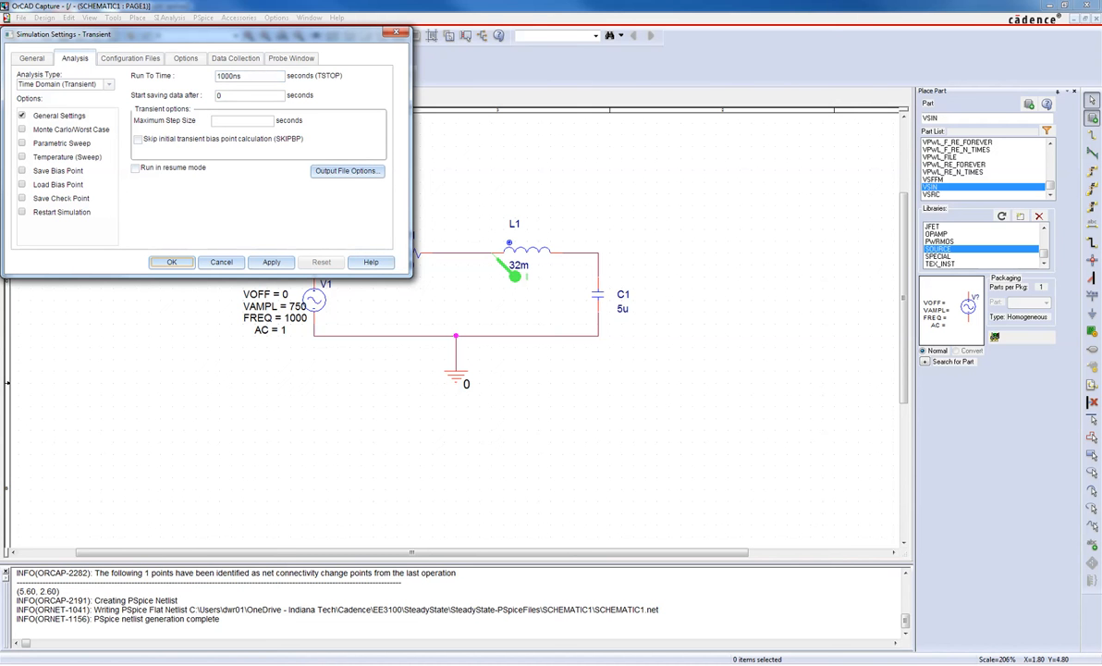
pyautogui.click(392, 663)
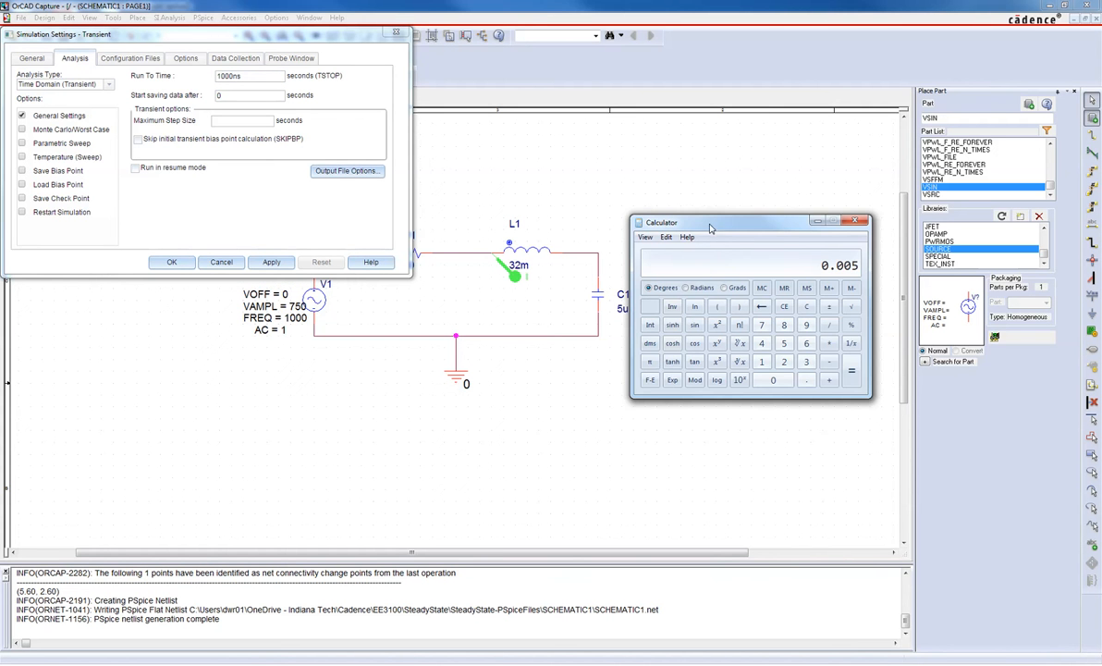
pyautogui.moveTo(716, 226); pyautogui.dragTo(728, 224)
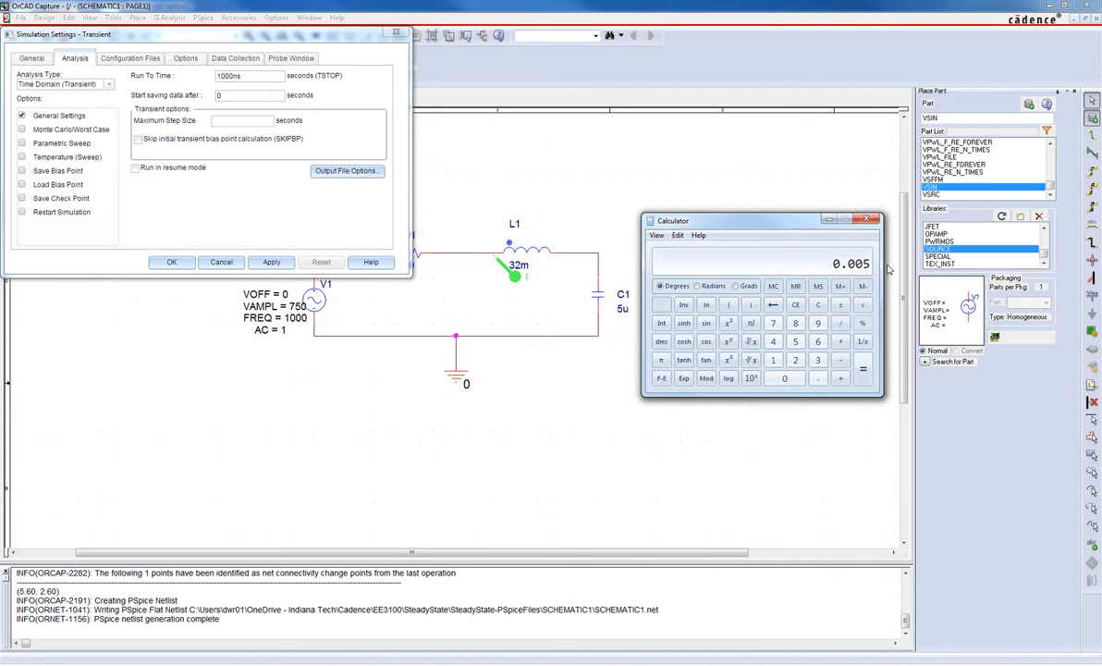
pyautogui.write('1000')
pyautogui.press('Escape')
pyautogui.write('1/1000')
pyautogui.press('Return')
# Set the transient analysis Run To Time to 1ms, run the simulation, and return to the schematic
pyautogui.click(220, 76)
pyautogui.click(229, 96)
pyautogui.click(220, 123)
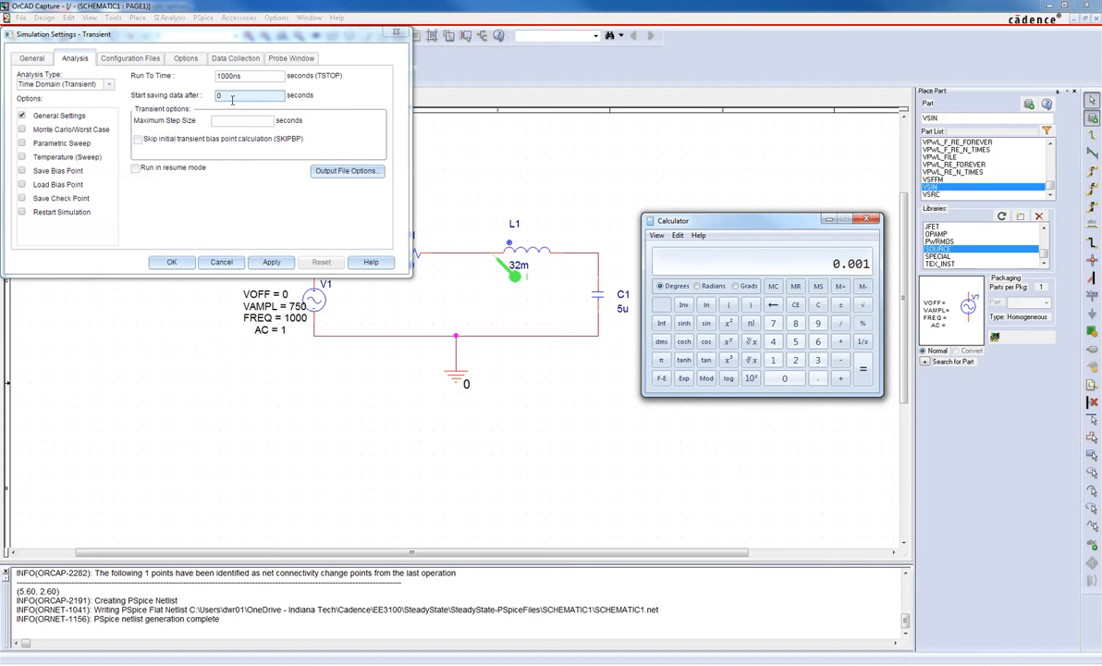
pyautogui.doubleClick(219, 75)
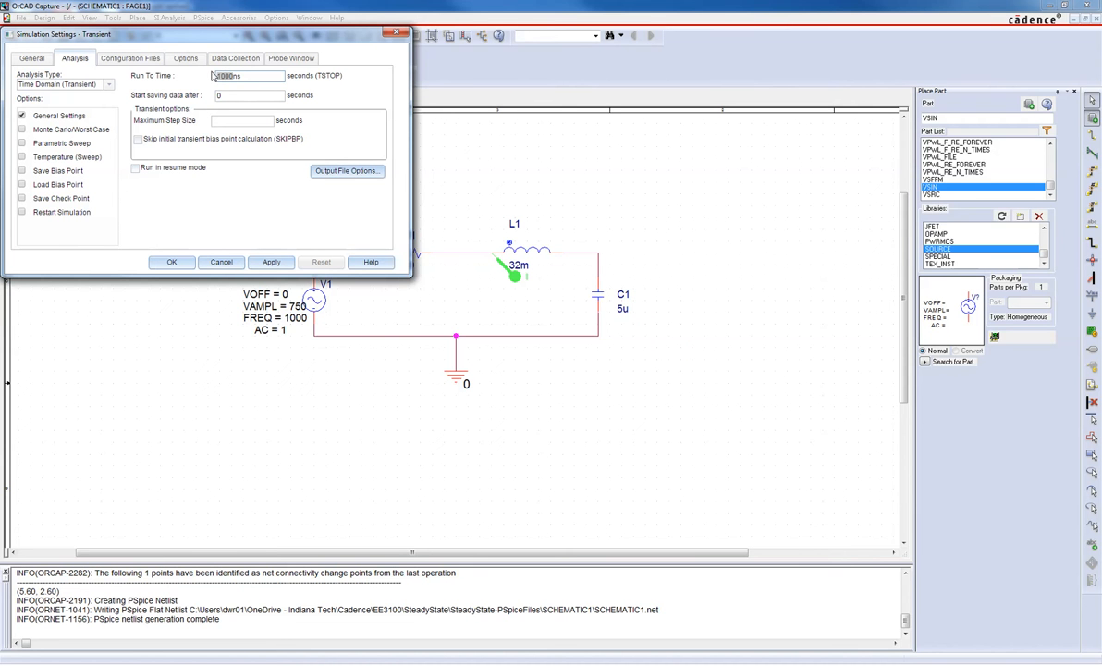
pyautogui.click(227, 75)
pyautogui.moveTo(243, 76); pyautogui.dragTo(190, 81)
pyautogui.write('1ms')
pyautogui.click(177, 265)
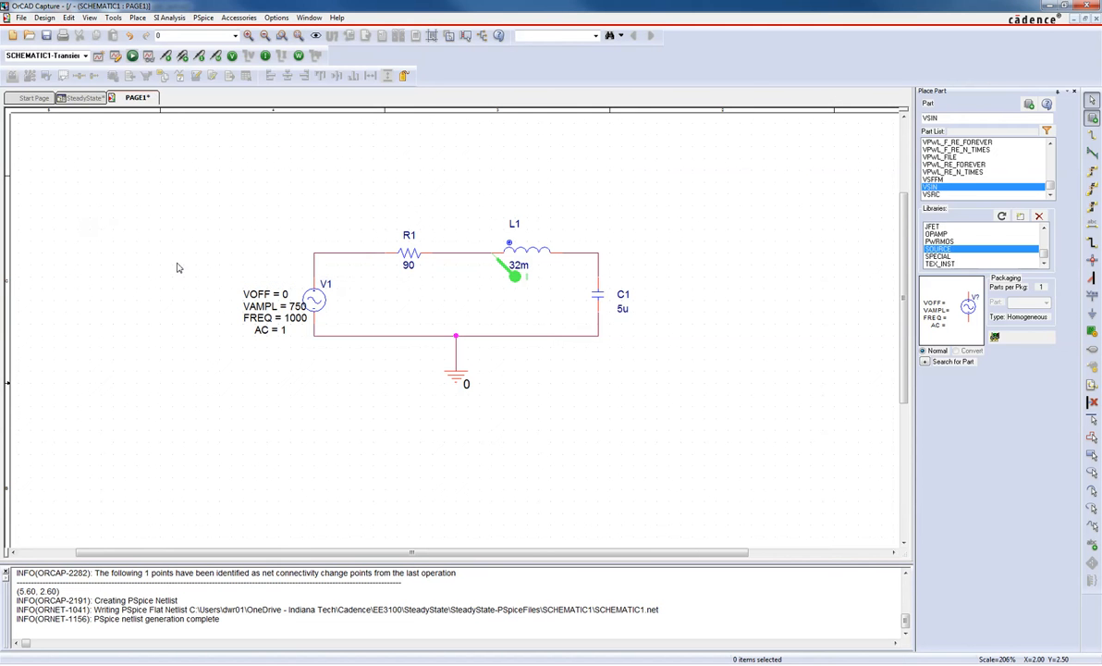
pyautogui.click(133, 56)
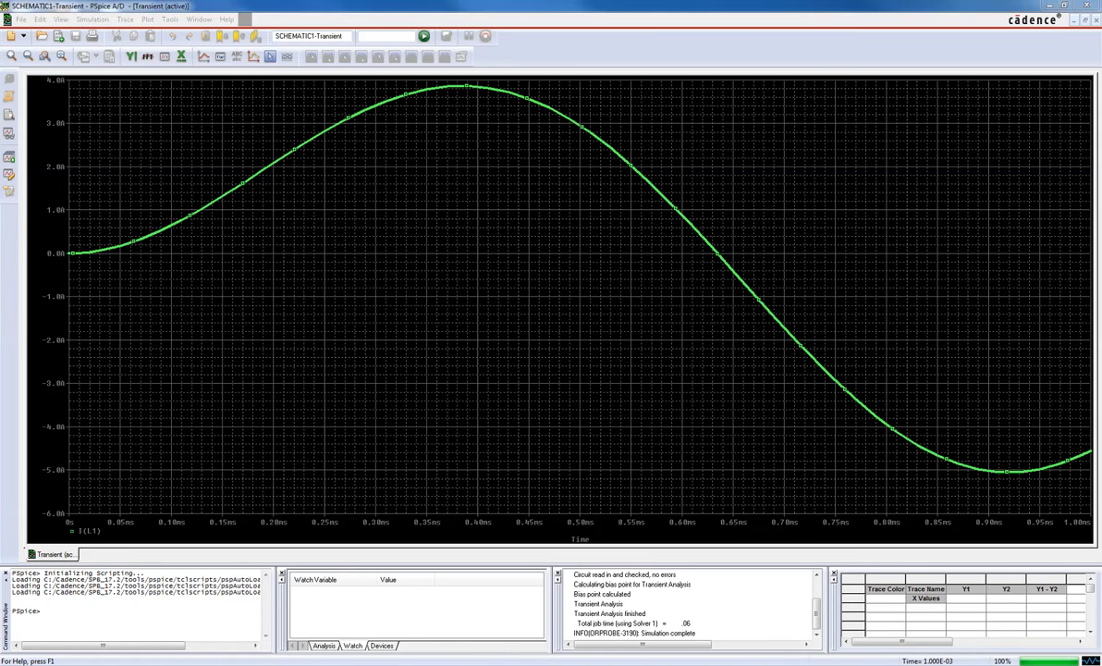
pyautogui.hotkey('alt', 'Tab')
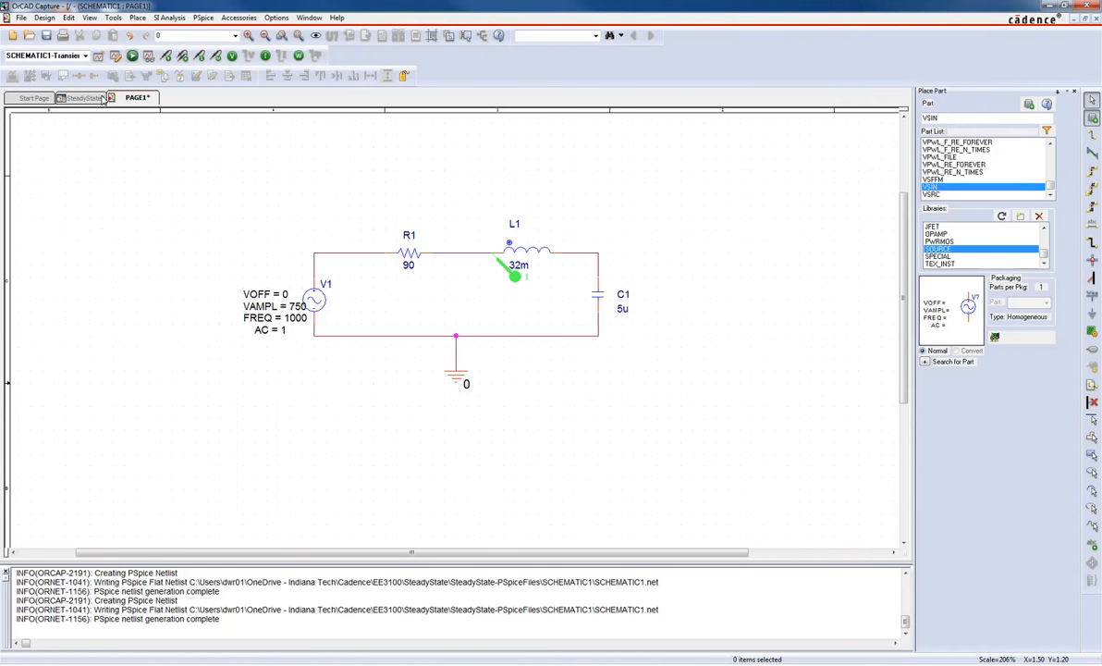
# Extend the transient analysis Run To Time to 5ms, rerun the simulation, and return to the schematic
pyautogui.click(115, 56)
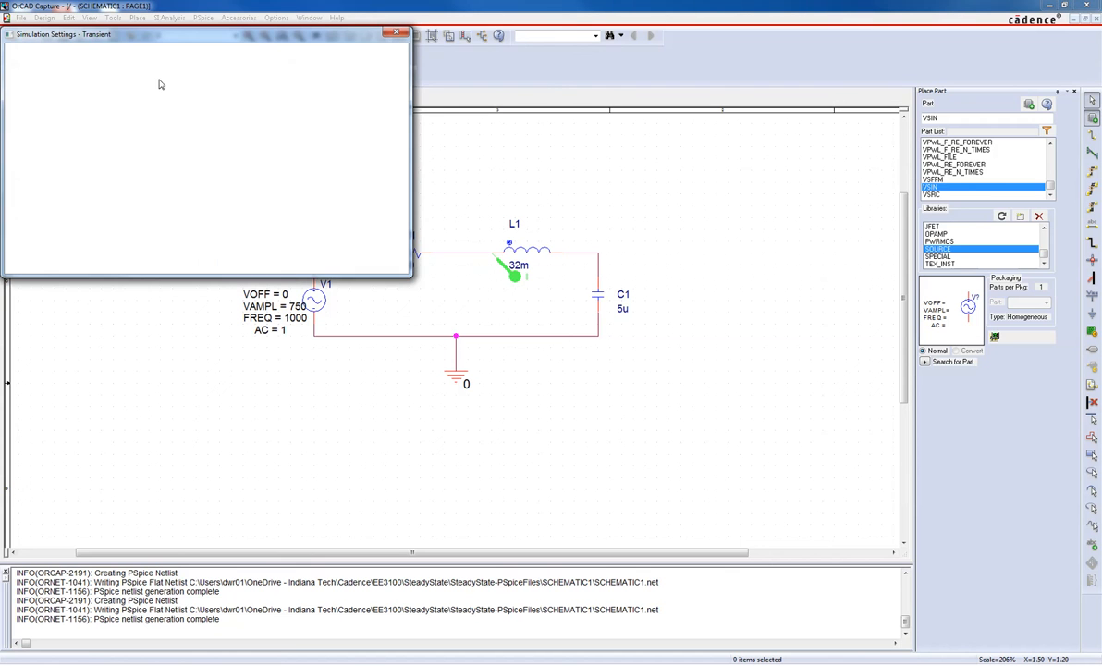
pyautogui.moveTo(222, 77); pyautogui.dragTo(215, 77)
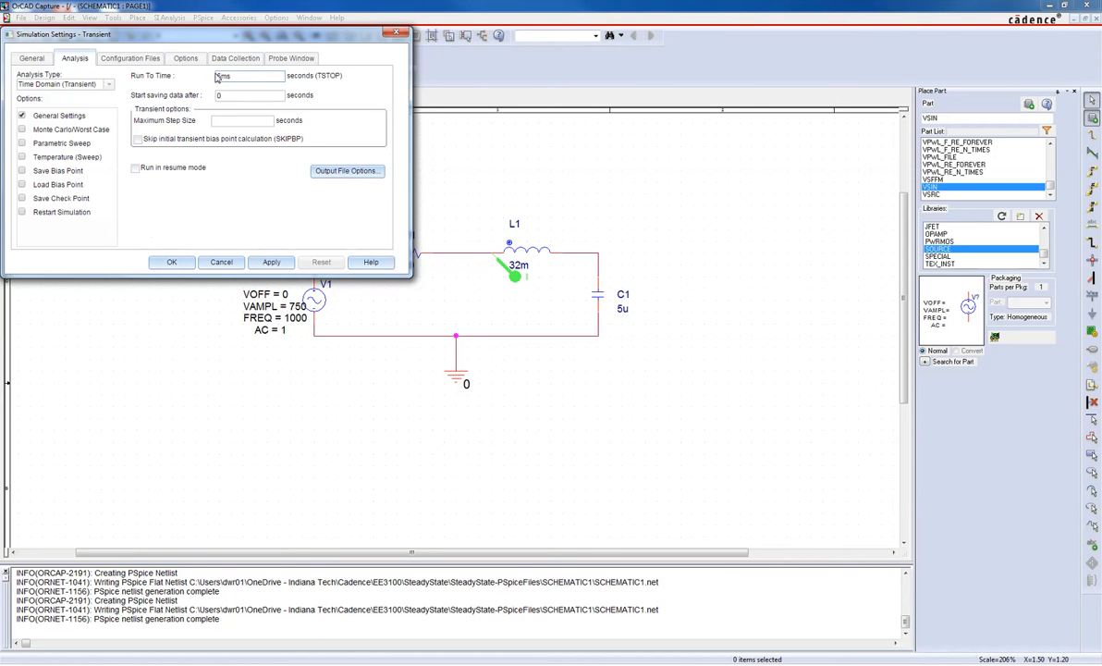
pyautogui.click(172, 262)
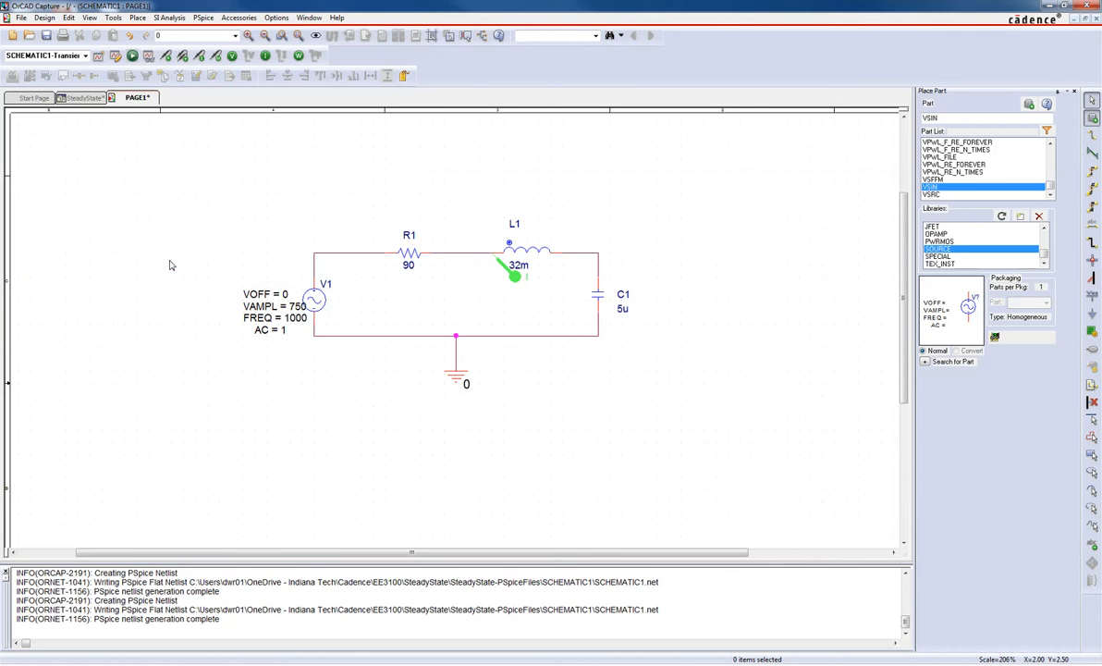
pyautogui.click(130, 56)
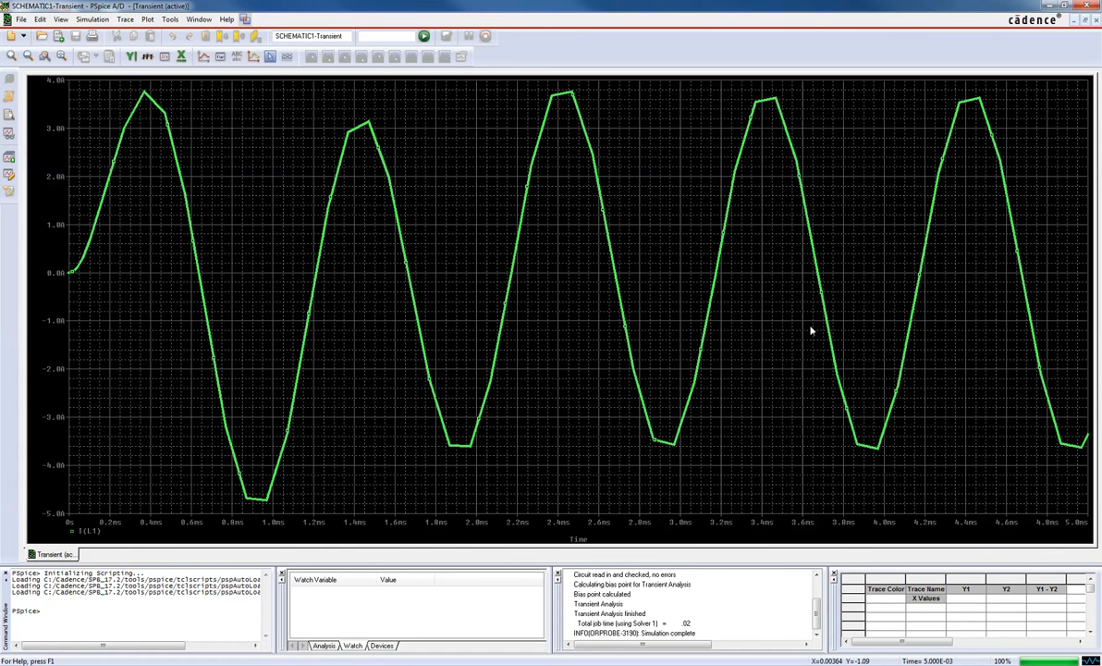
pyautogui.hotkey('alt', 'Tab')
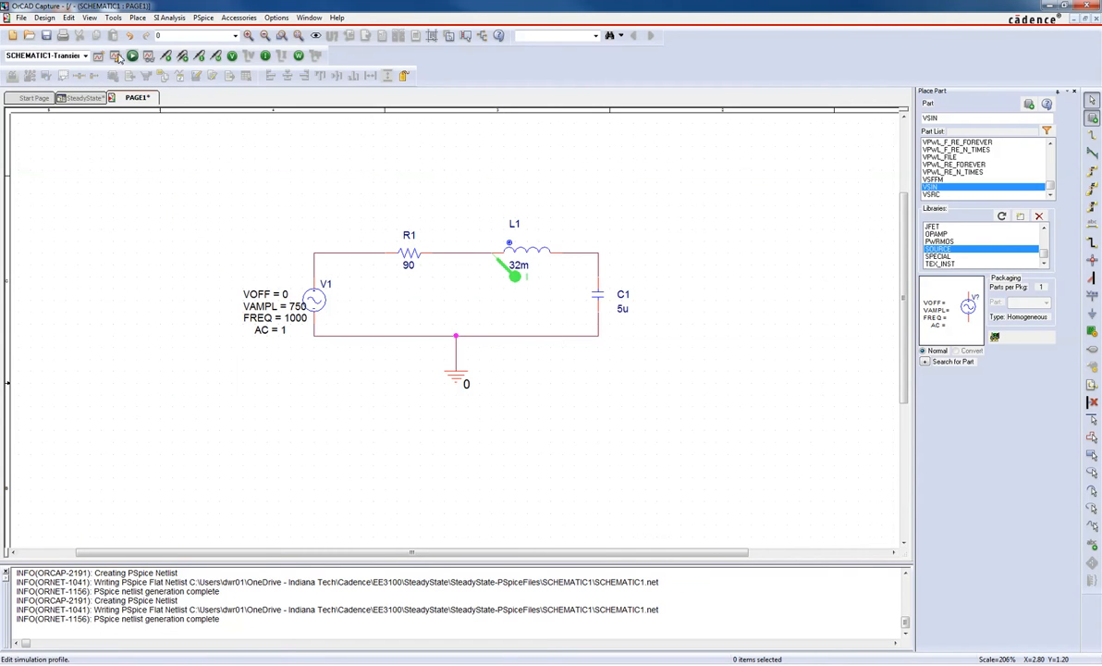
# Set the transient analysis Maximum Step Size to .01m seconds and rerun the simulation to smooth the current plot
pyautogui.click(114, 57)
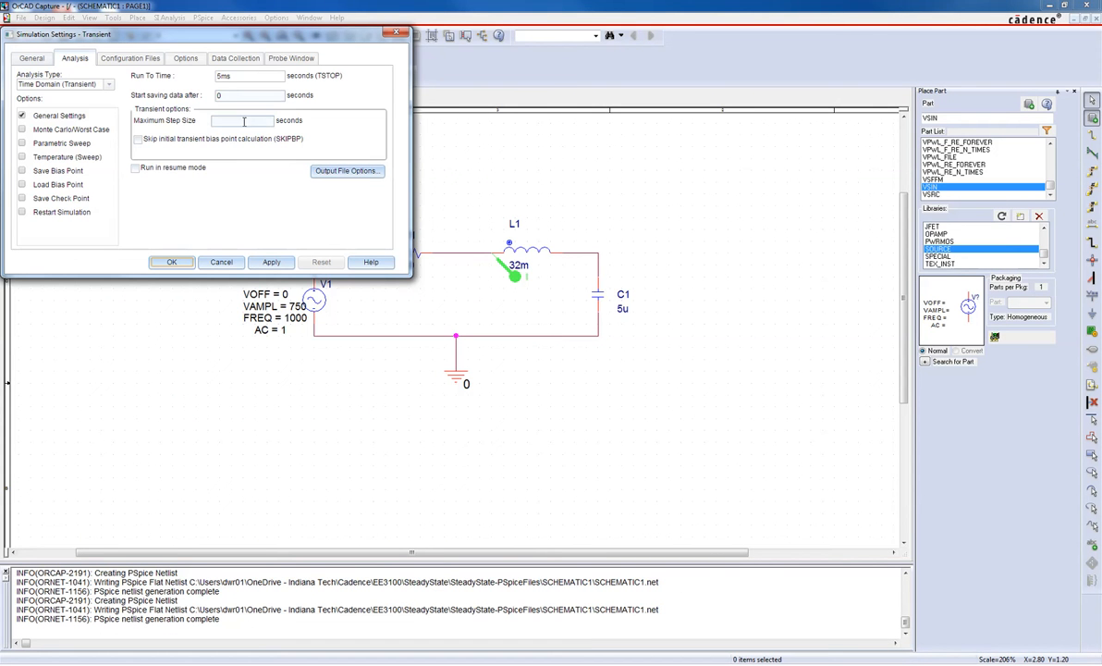
pyautogui.click(228, 121)
pyautogui.write('.01m')
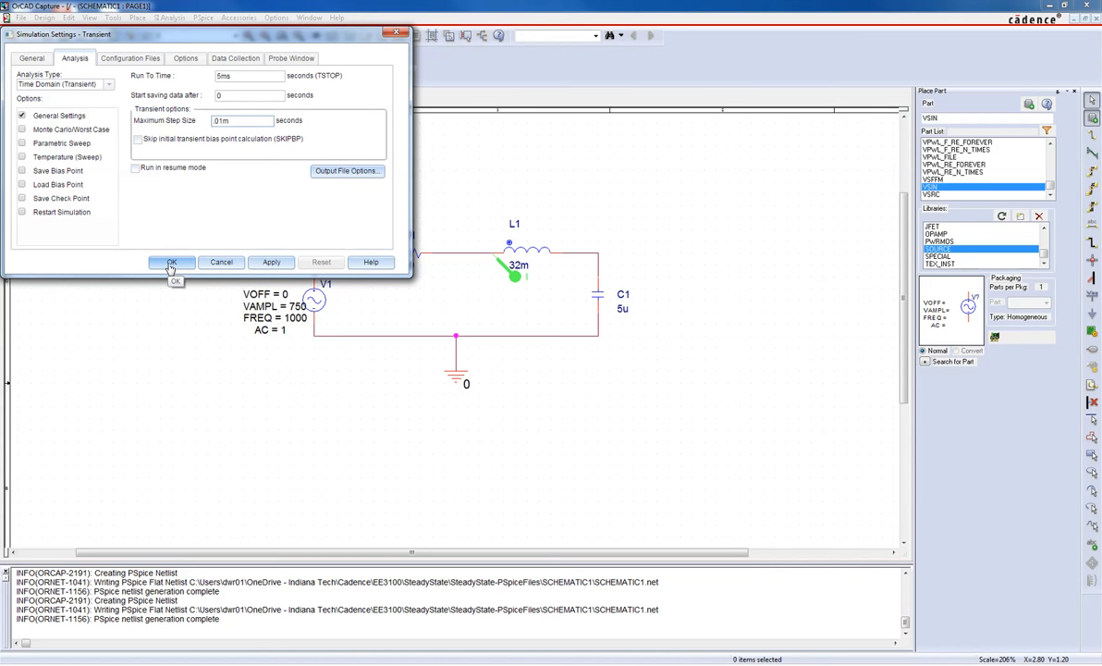
pyautogui.write('0')
pyautogui.click(171, 263)
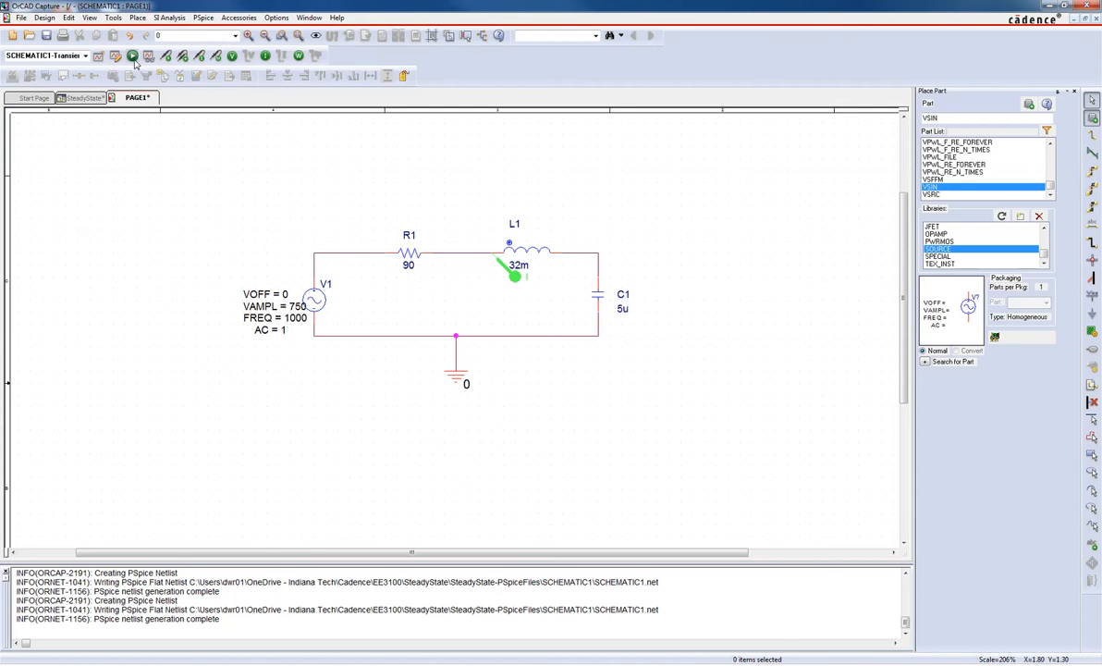
pyautogui.click(131, 56)
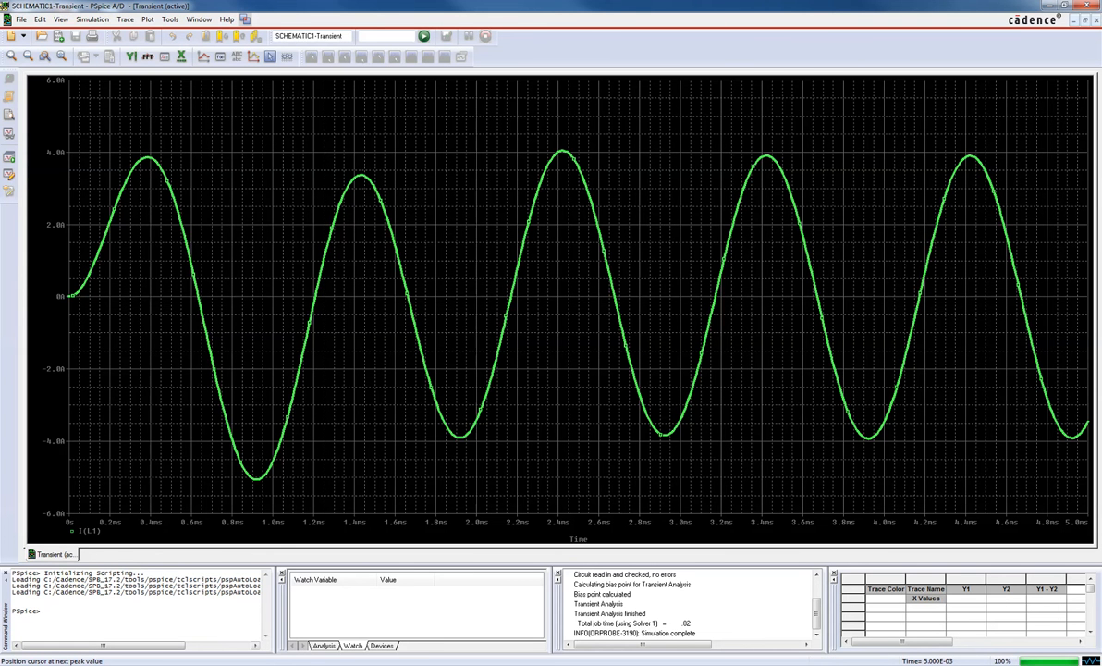
pyautogui.click(467, 663)
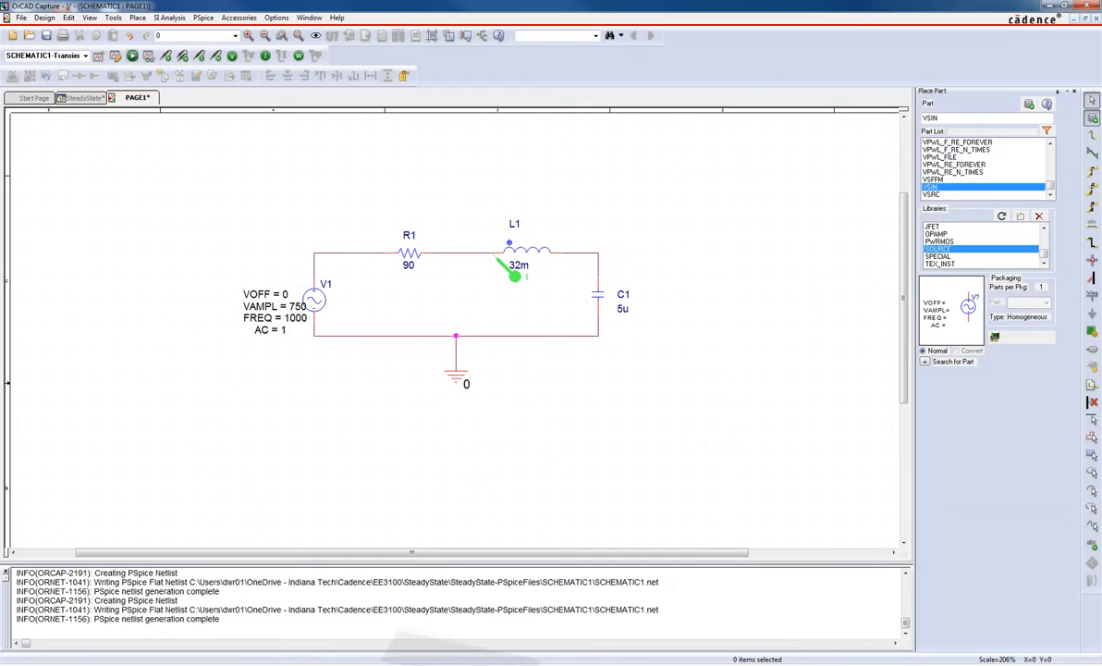
pyautogui.click(136, 56)
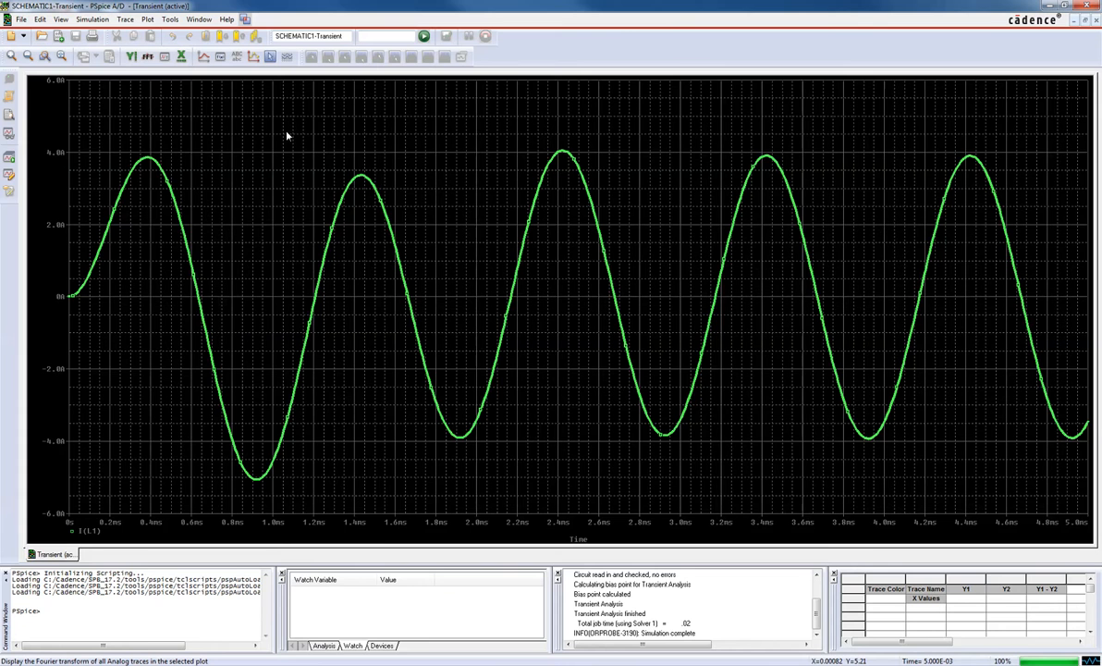
# Return to the schematic, extend the transient analysis Run To Time to 8ms, and rerun the simulation
pyautogui.click(467, 664)
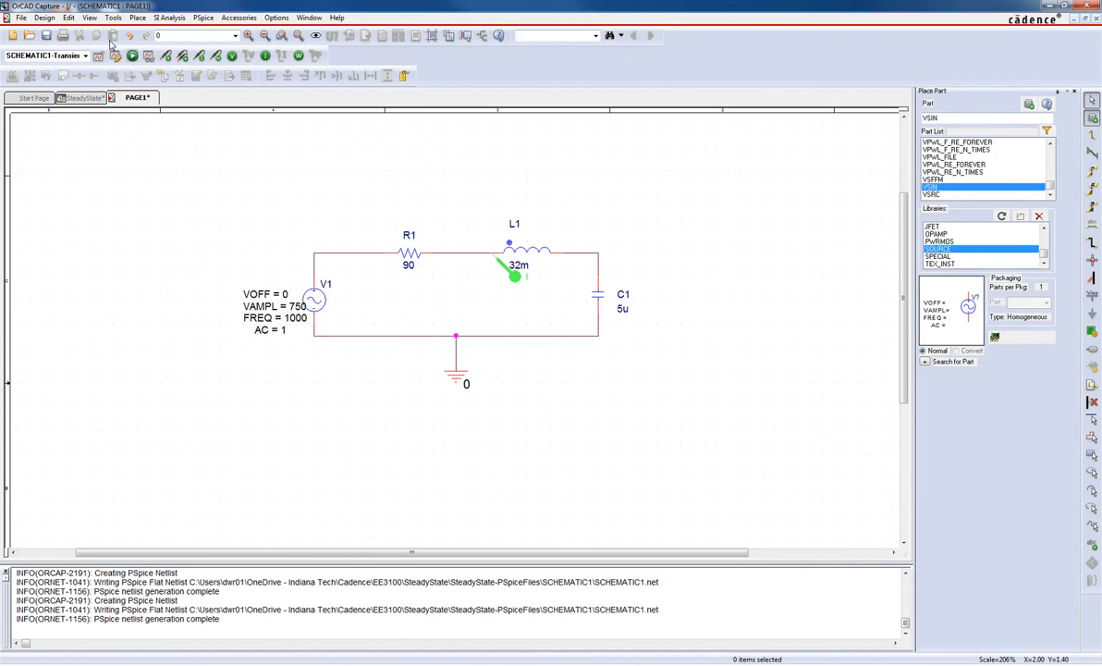
pyautogui.click(114, 55)
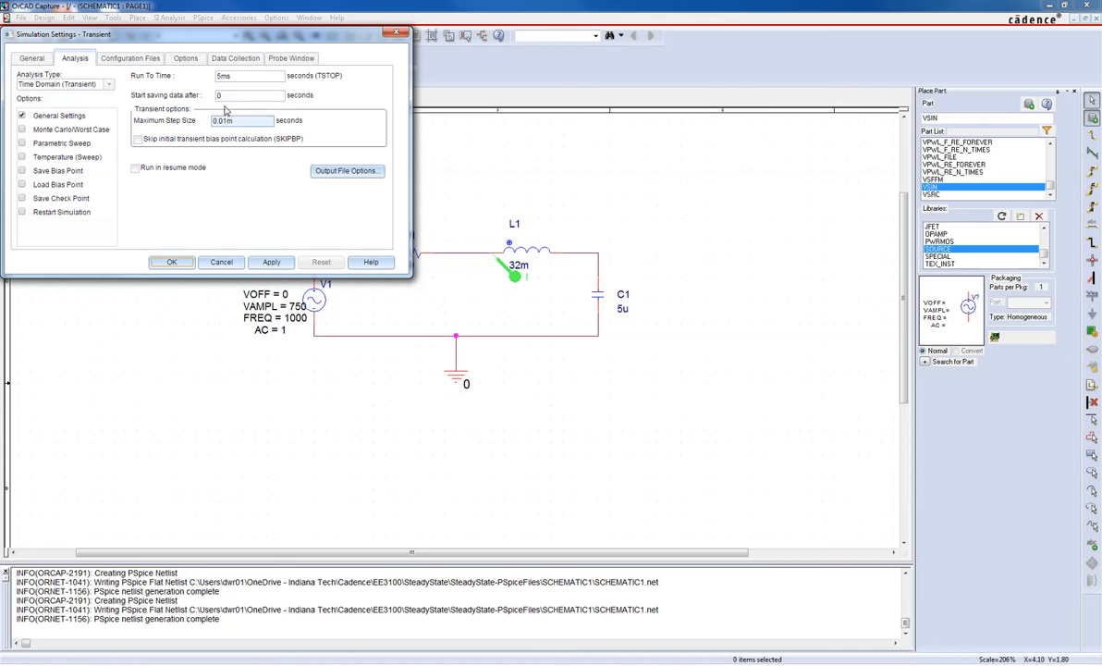
pyautogui.click(219, 76)
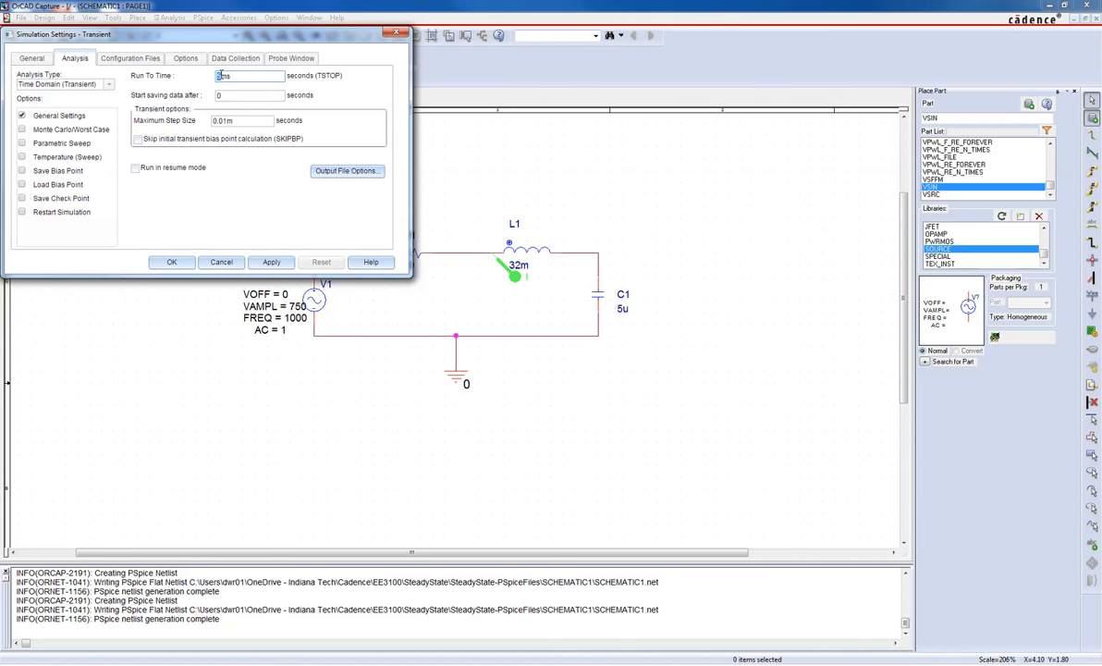
pyautogui.click(171, 262)
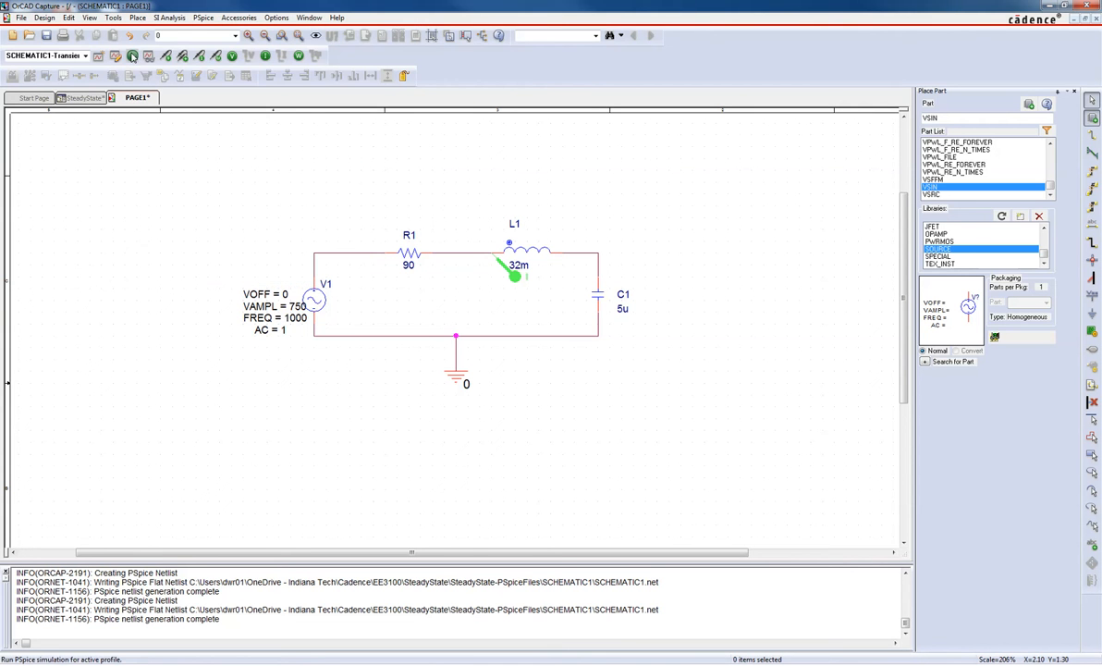
pyautogui.click(132, 56)
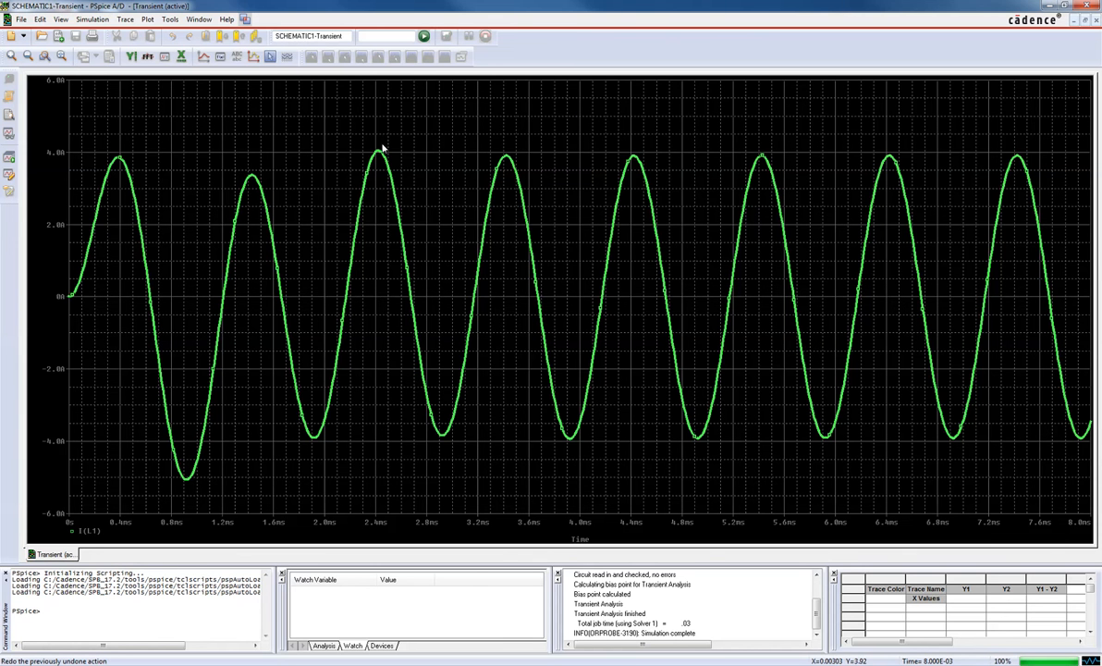
# Start a new measurement evaluation on the transient current plot
pyautogui.click(164, 20)
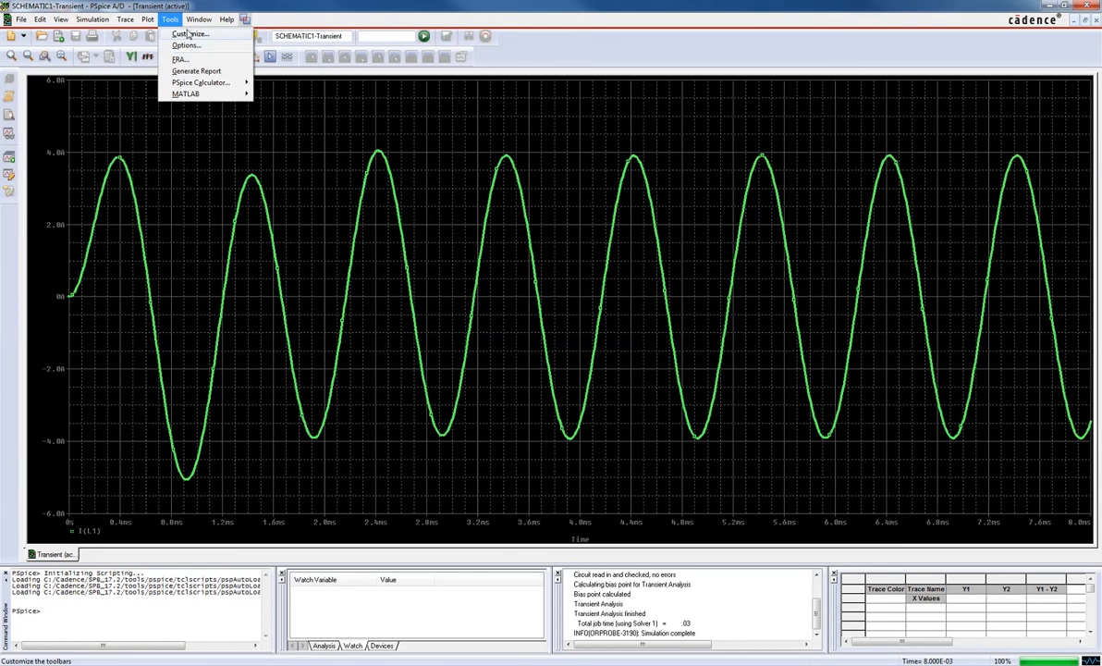
pyautogui.moveTo(147, 21)
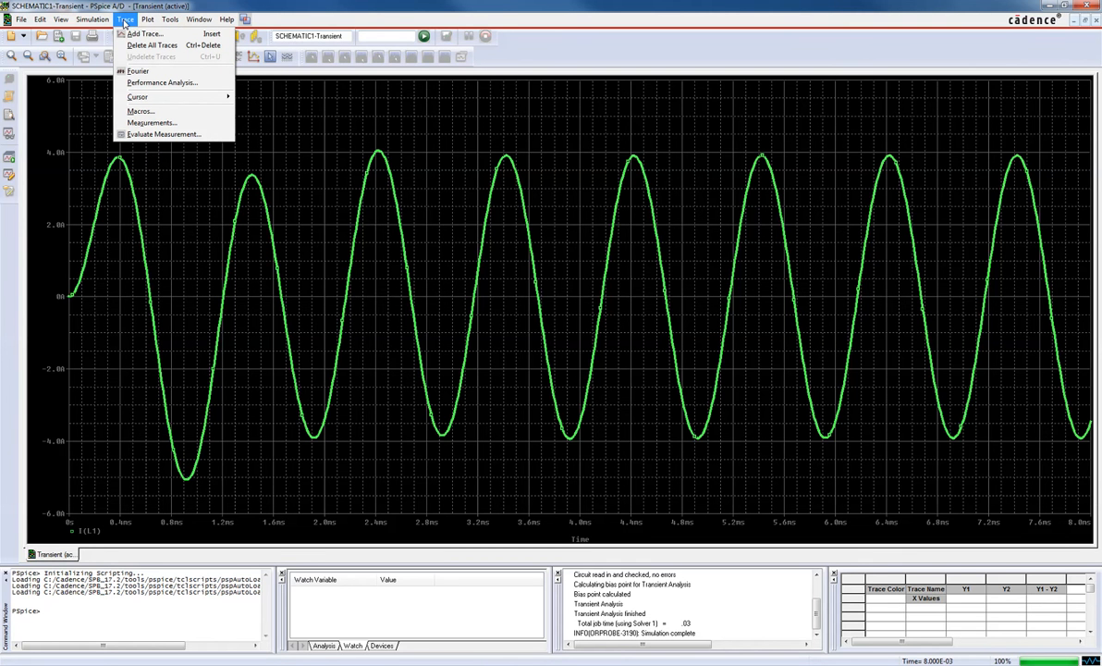
pyautogui.click(153, 135)
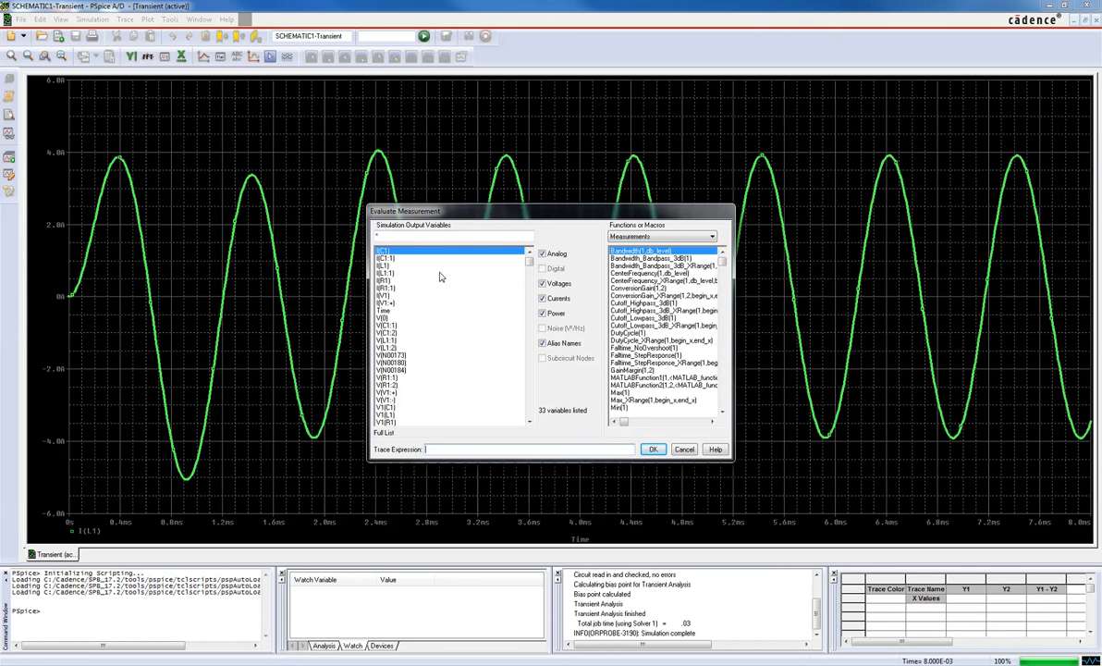
pyautogui.click(383, 266)
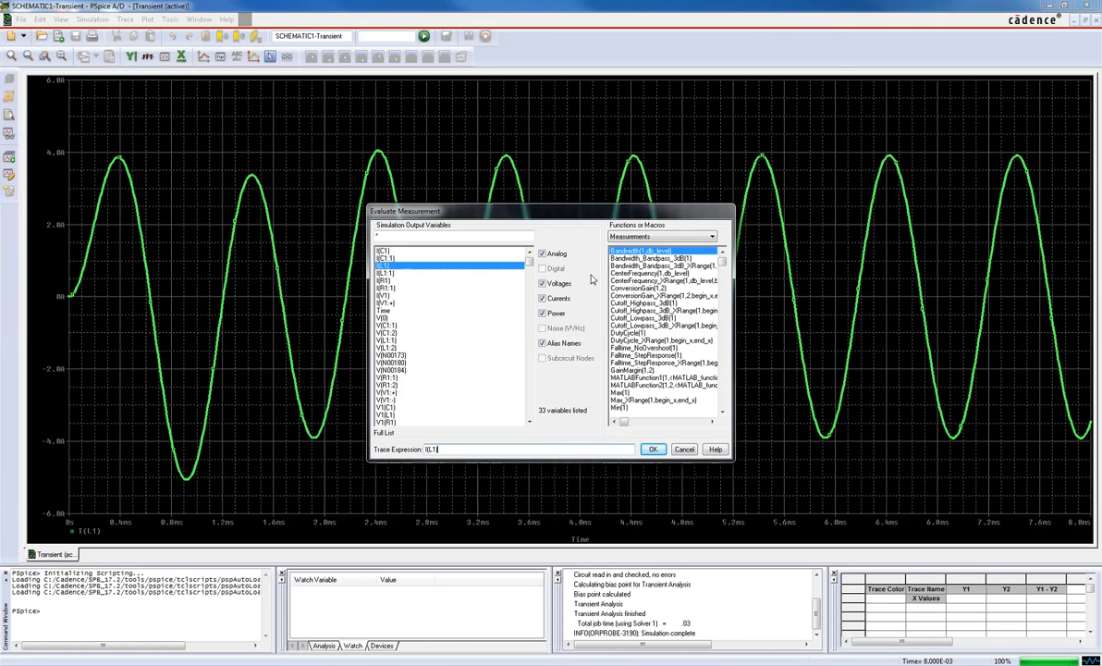
pyautogui.click(721, 290)
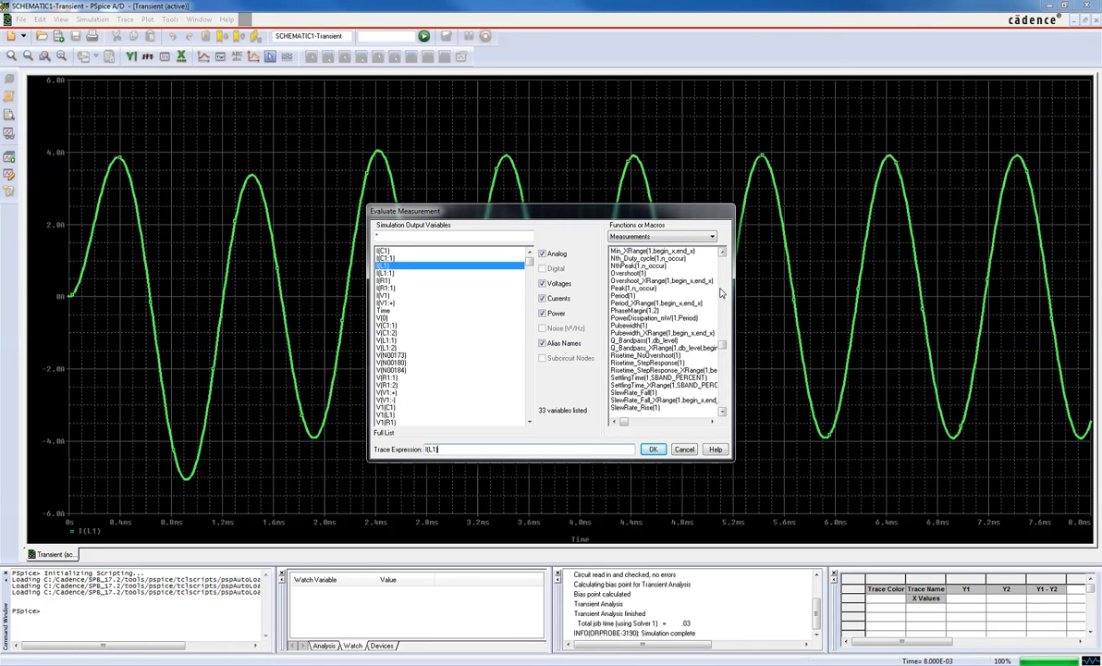
pyautogui.click(720, 275)
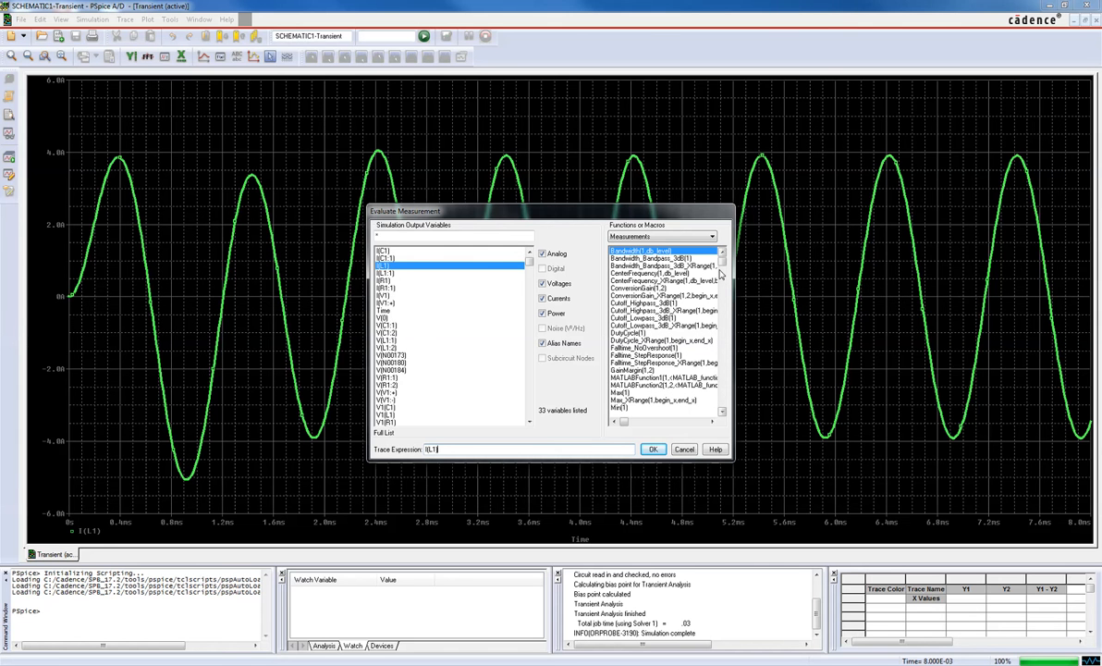
pyautogui.moveTo(442, 450); pyautogui.dragTo(368, 451)
pyautogui.press('BackSpace')
# Build the expression Period(I(L1)) from the Period measurement function and the inductor current, and evaluate it
pyautogui.scroll(-8, 724, 358)
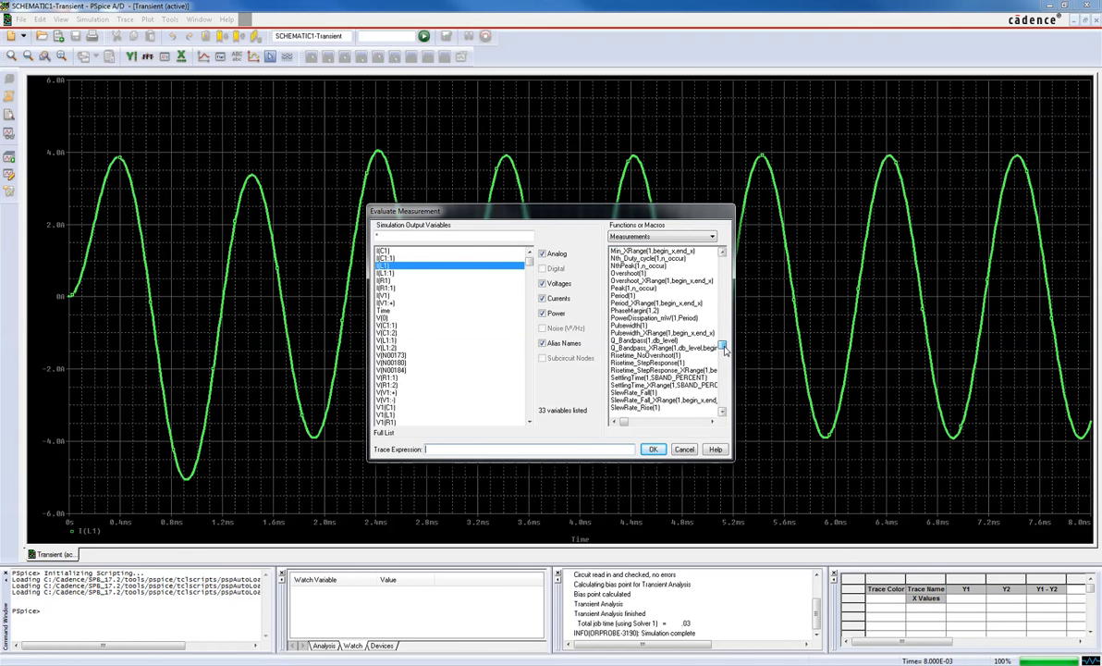
pyautogui.moveTo(724, 358); pyautogui.dragTo(724, 361)
pyautogui.click(628, 272)
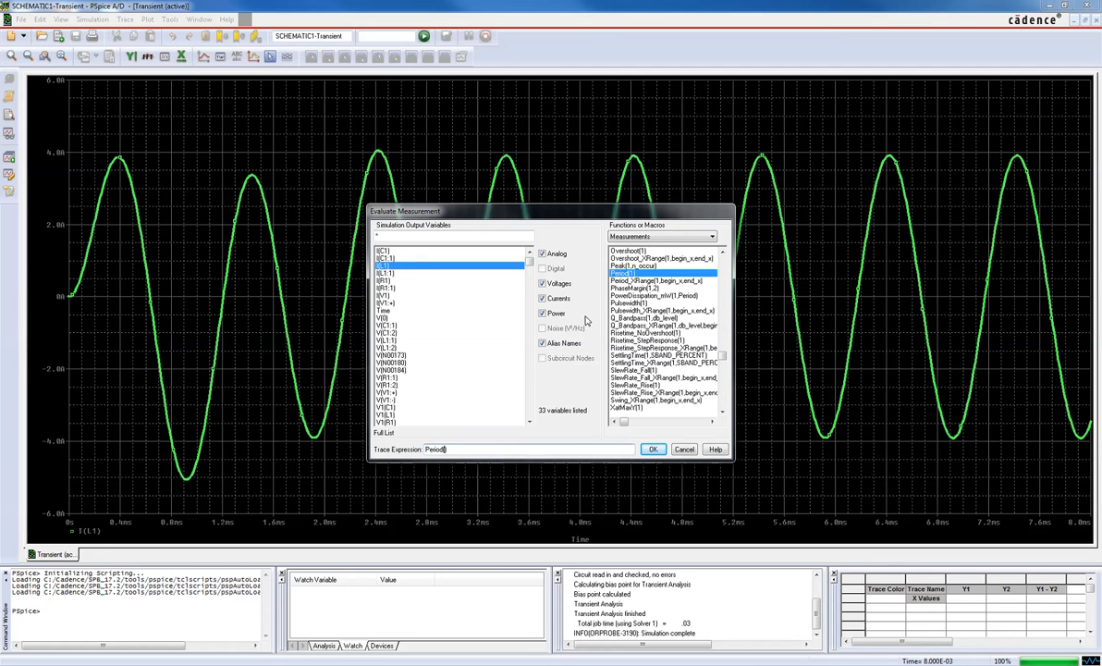
pyautogui.click(384, 265)
pyautogui.click(653, 449)
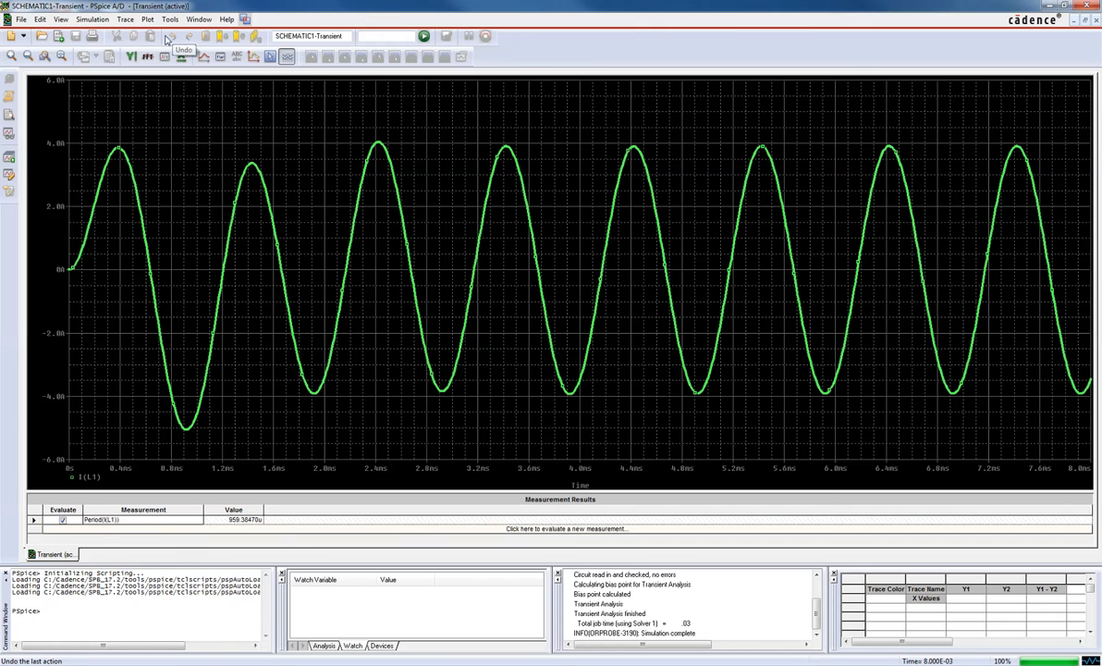
# Add a second measurement that computes the current's frequency with the expression 1/period(I(L1))
pyautogui.click(92, 19)
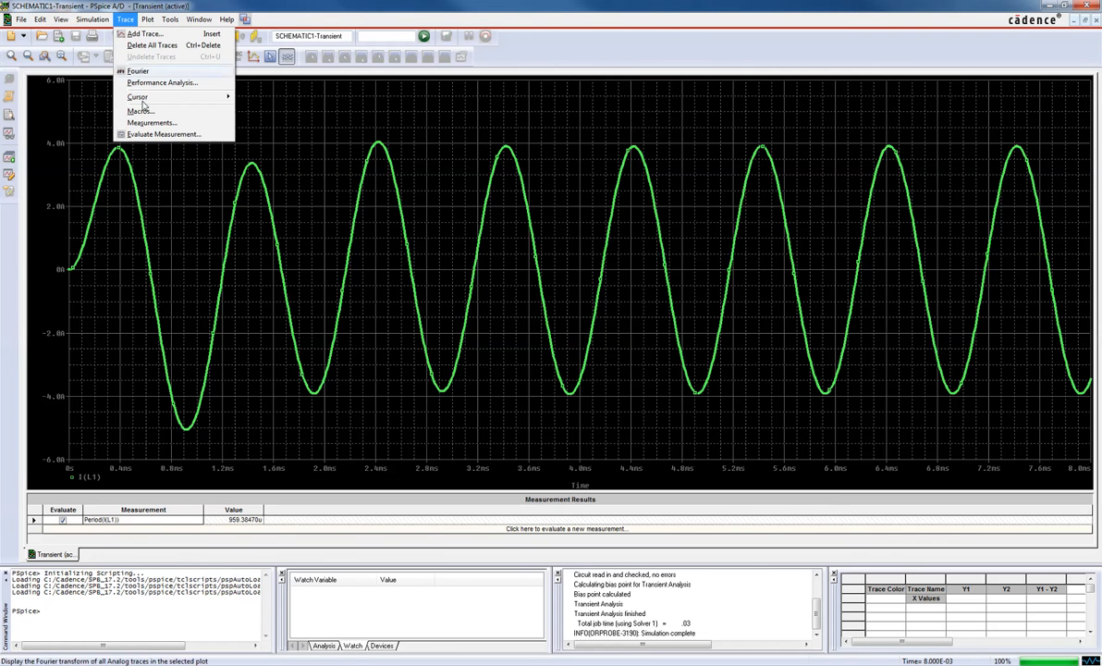
pyautogui.click(162, 134)
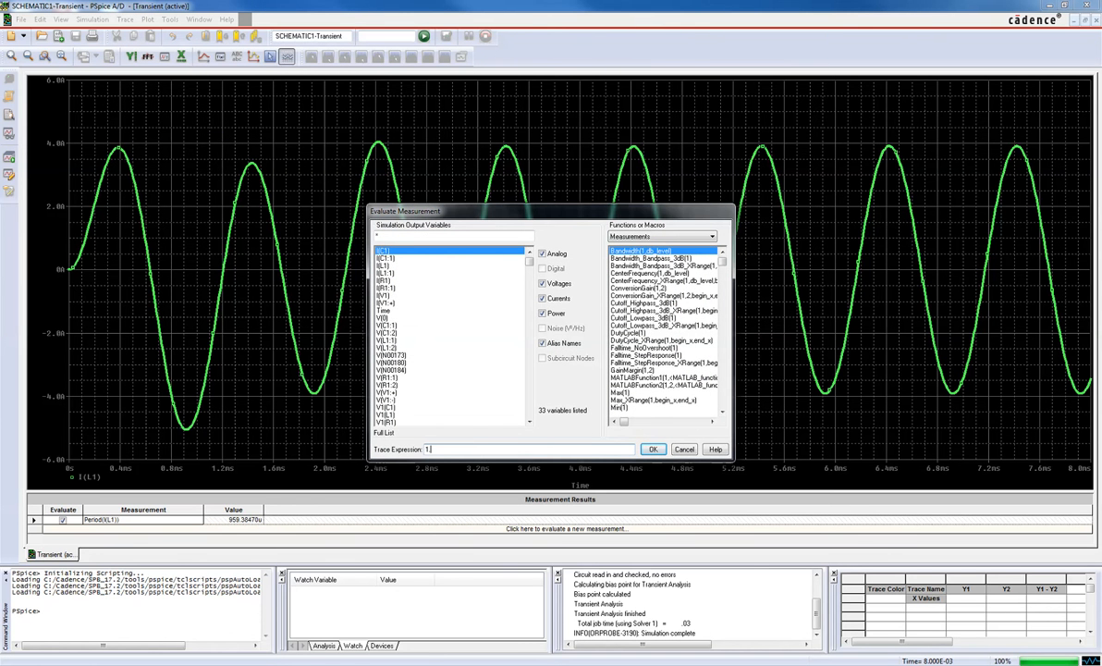
pyautogui.write('1/period(')
pyautogui.click(433, 266)
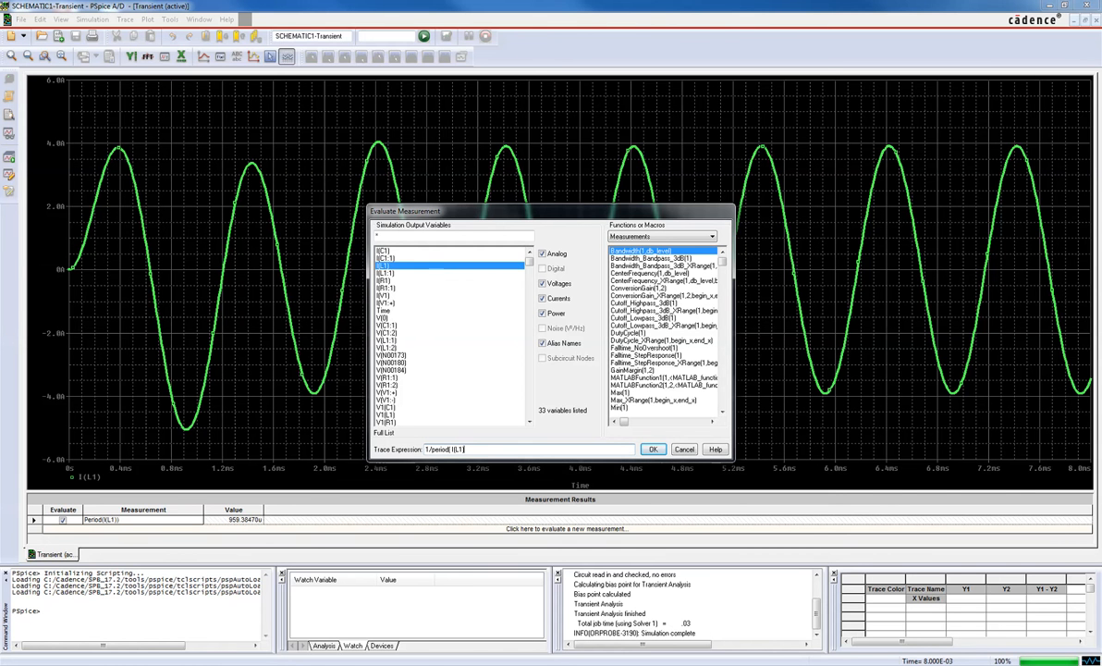
pyautogui.write(')')
pyautogui.press('Return')
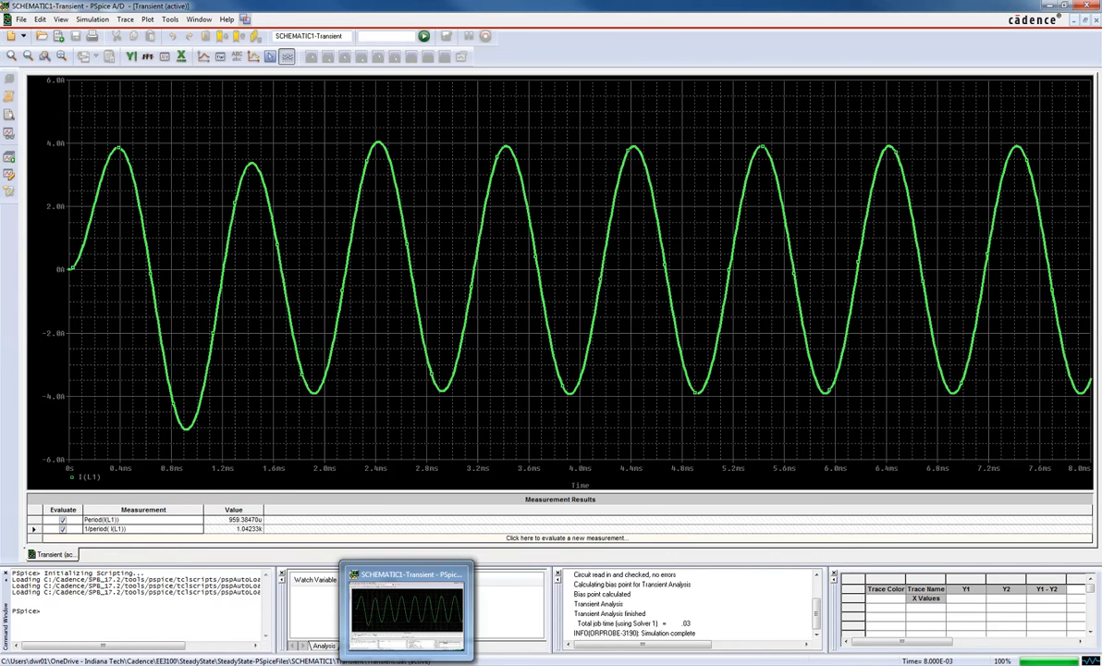
# Return to the schematic, set the transient analysis to start saving data after 4ms, and rerun the simulation
pyautogui.click(382, 665)
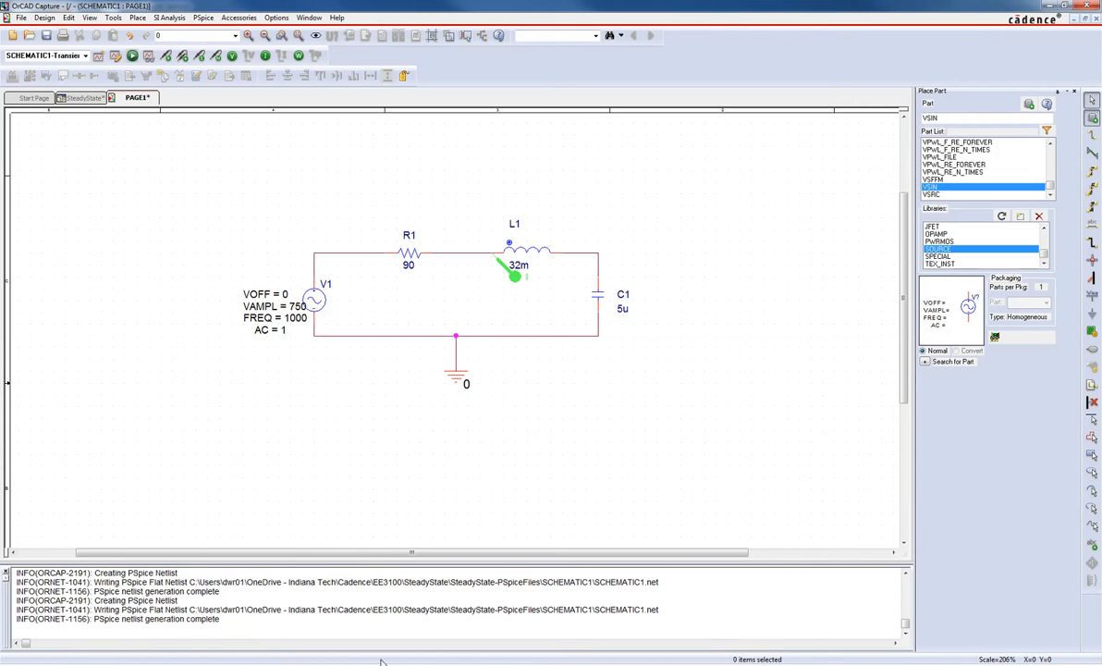
pyautogui.click(116, 57)
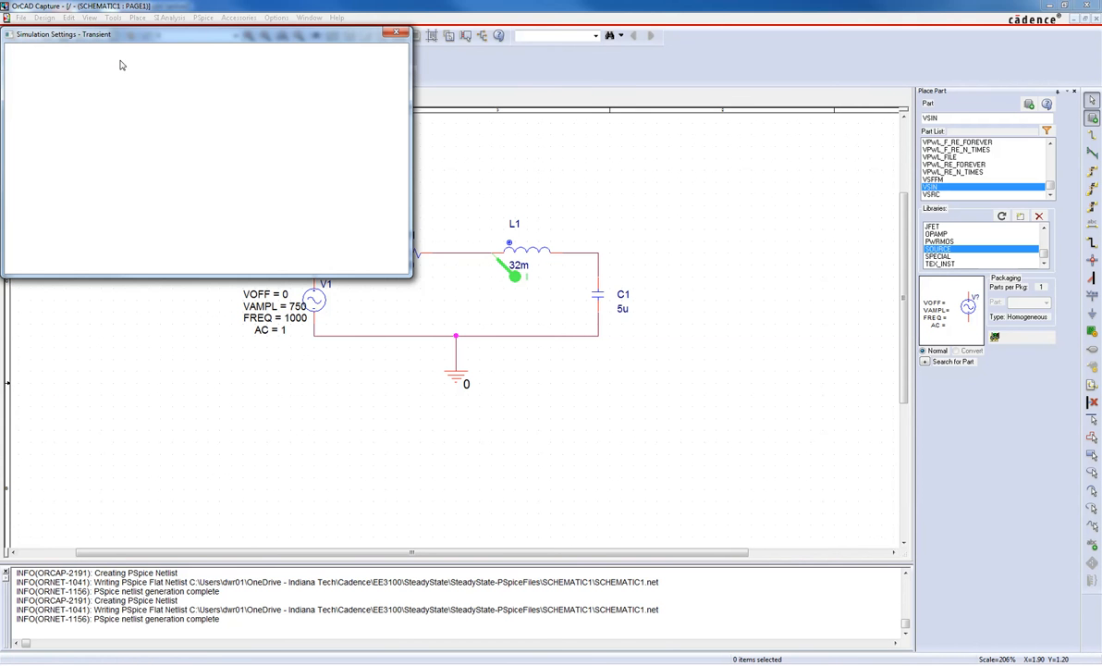
pyautogui.click(234, 98)
pyautogui.moveTo(222, 98); pyautogui.dragTo(207, 102)
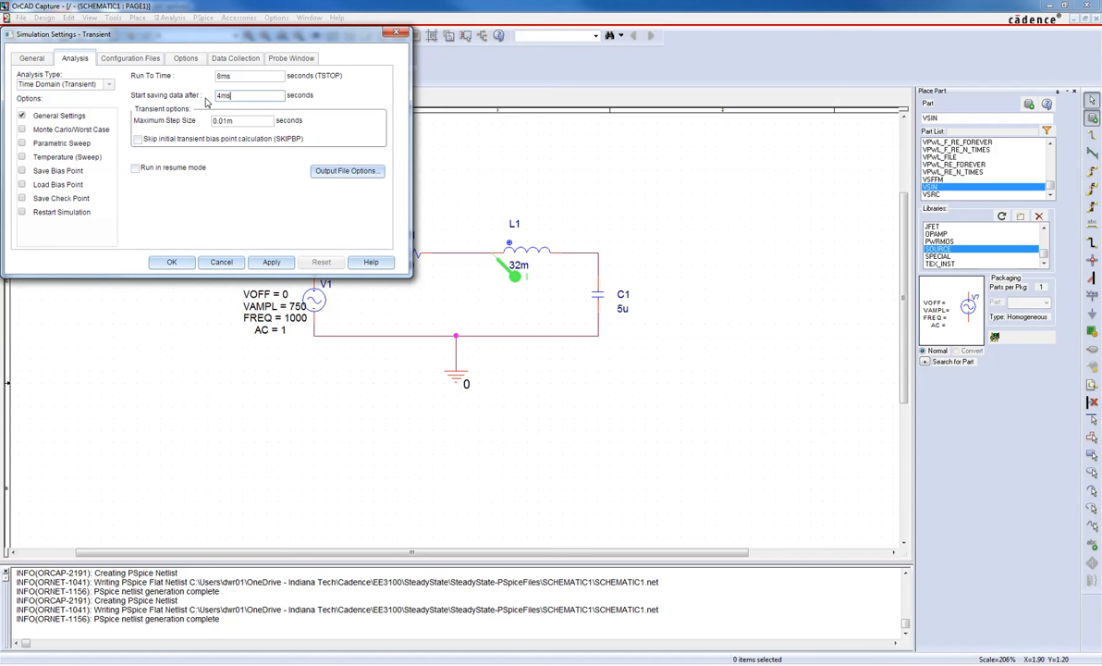
pyautogui.click(173, 263)
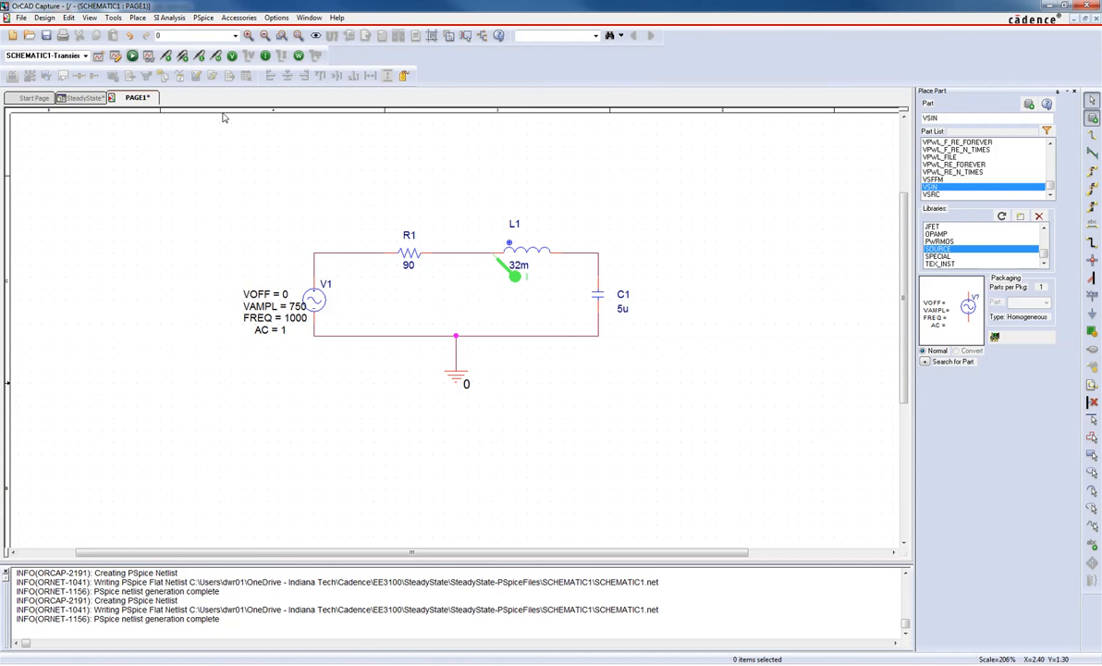
pyautogui.click(132, 55)
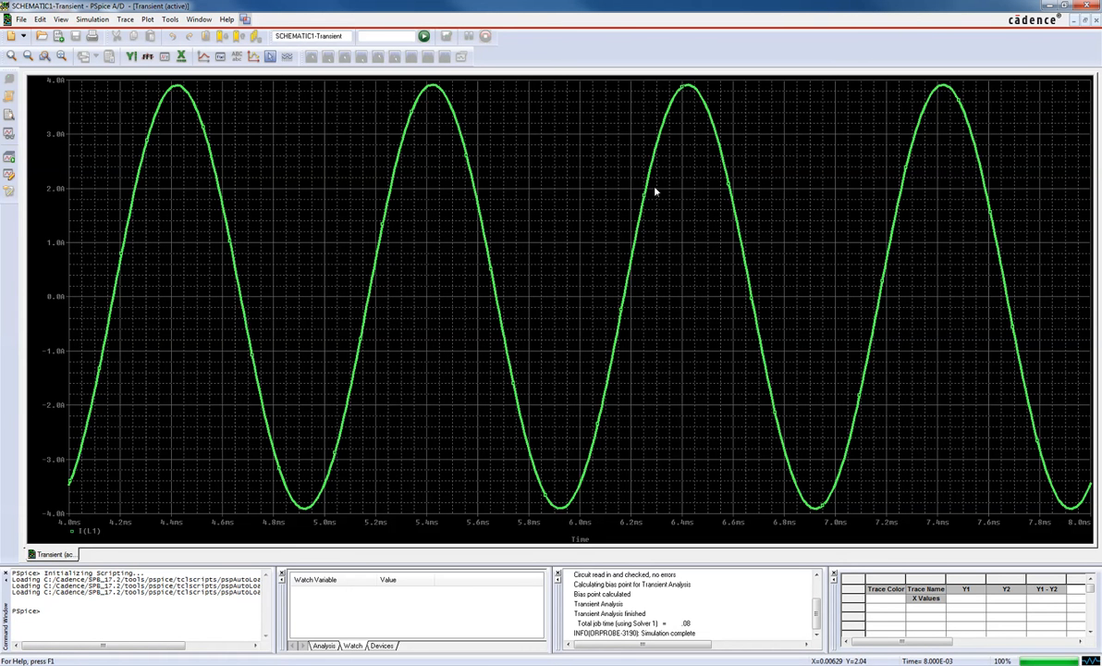
# Show the measurement results table and evaluate both the period and 1/period measurements of I(L1) on the new plot
pyautogui.click(222, 59)
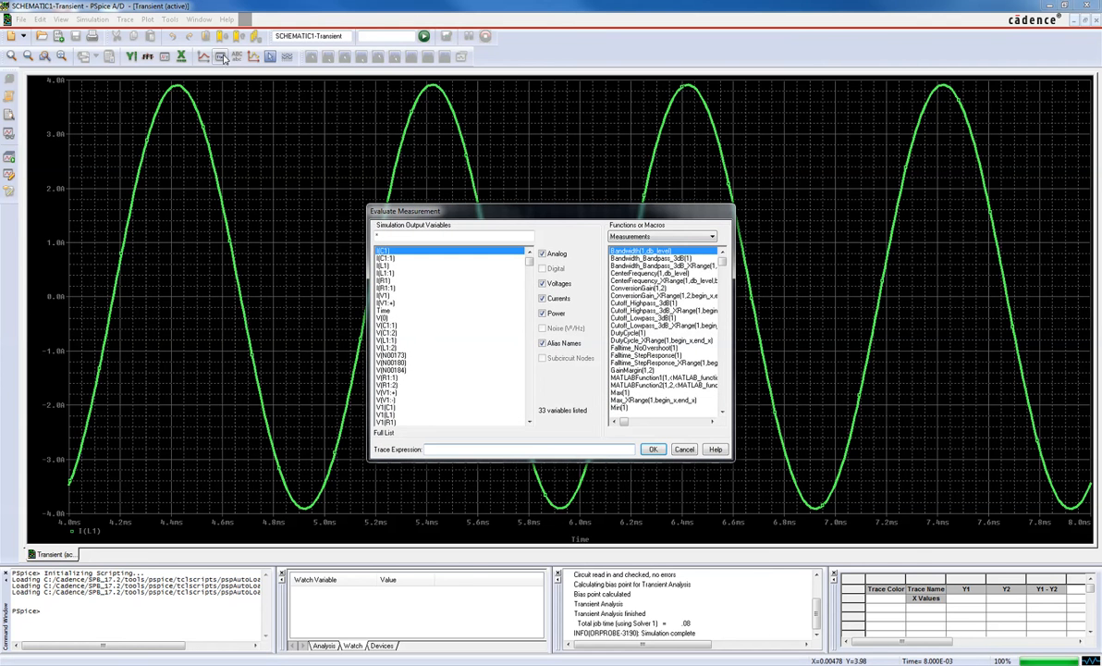
pyautogui.click(691, 450)
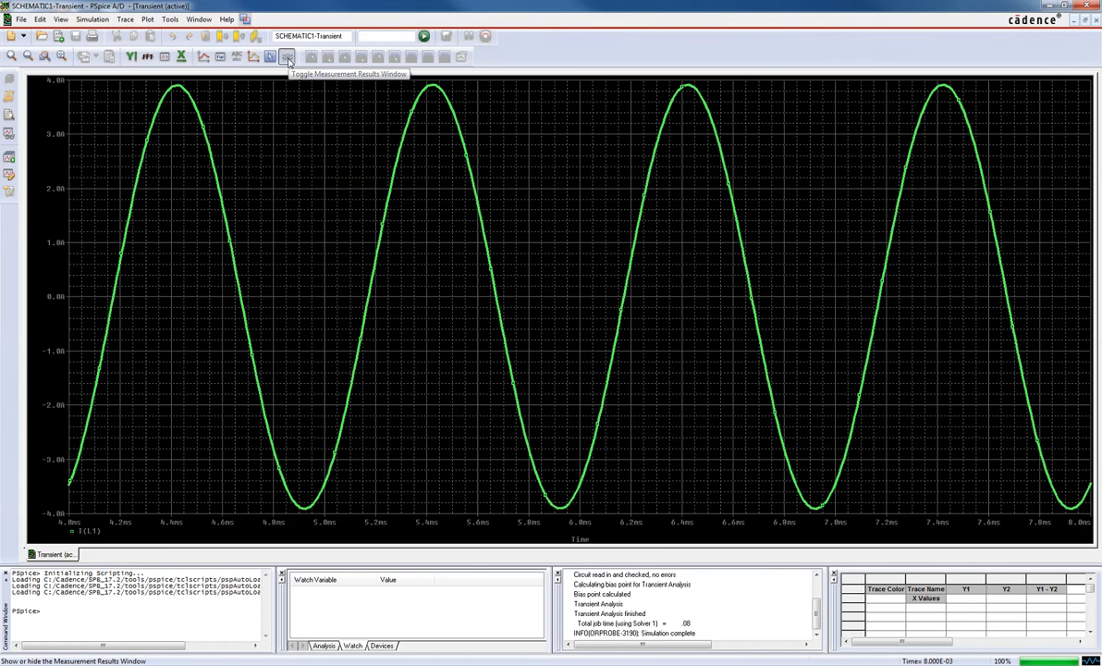
pyautogui.click(286, 57)
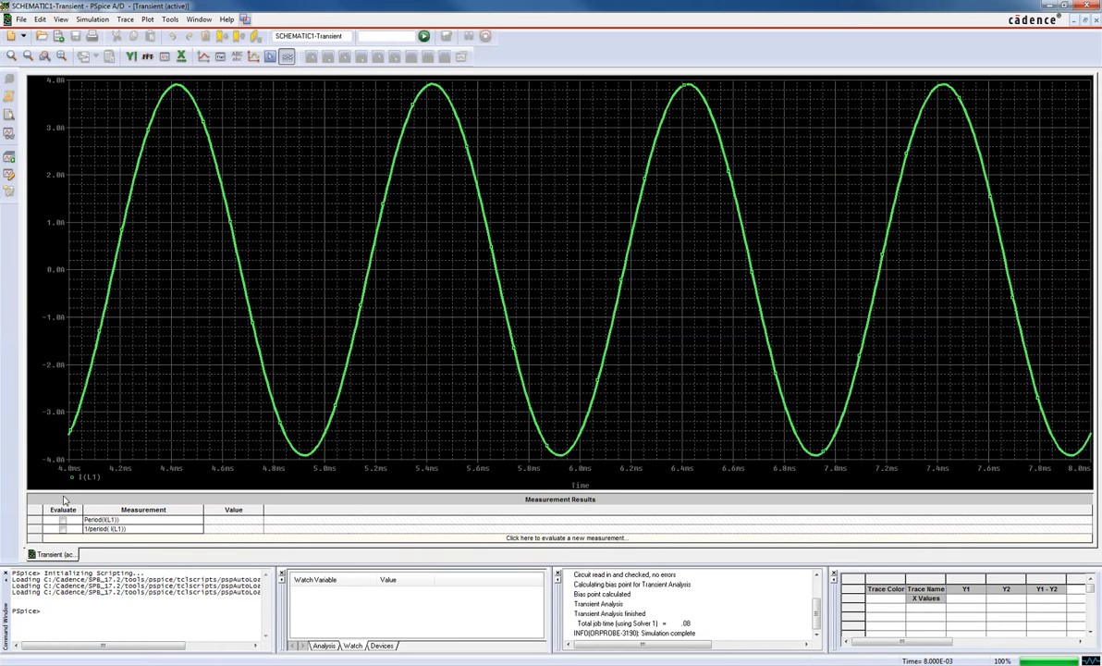
pyautogui.click(63, 520)
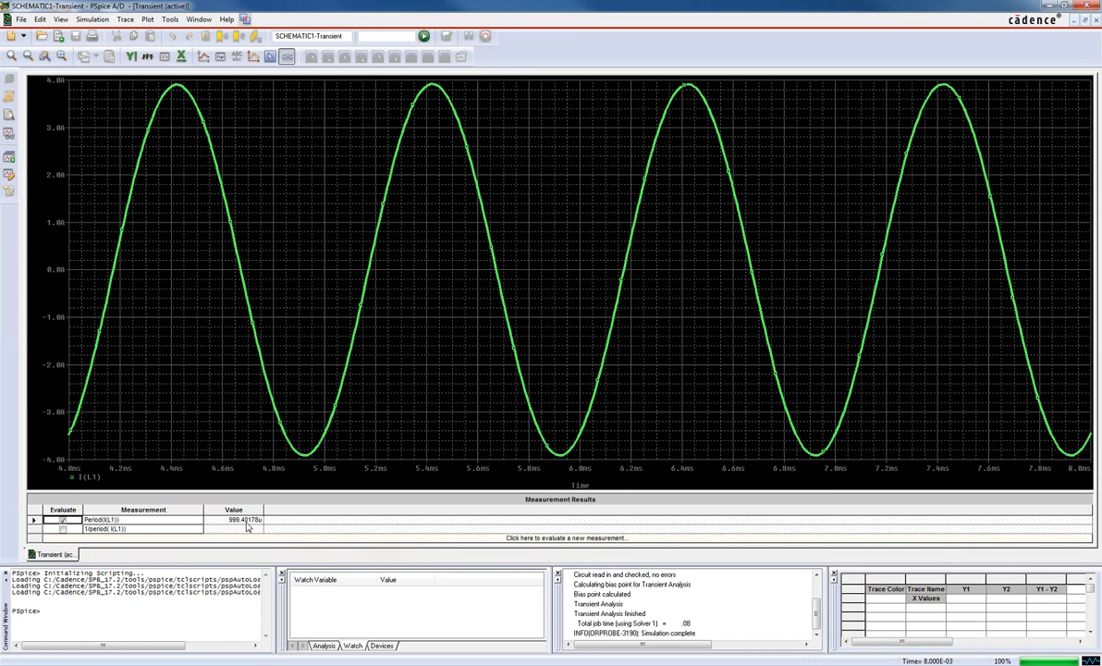
pyautogui.click(63, 529)
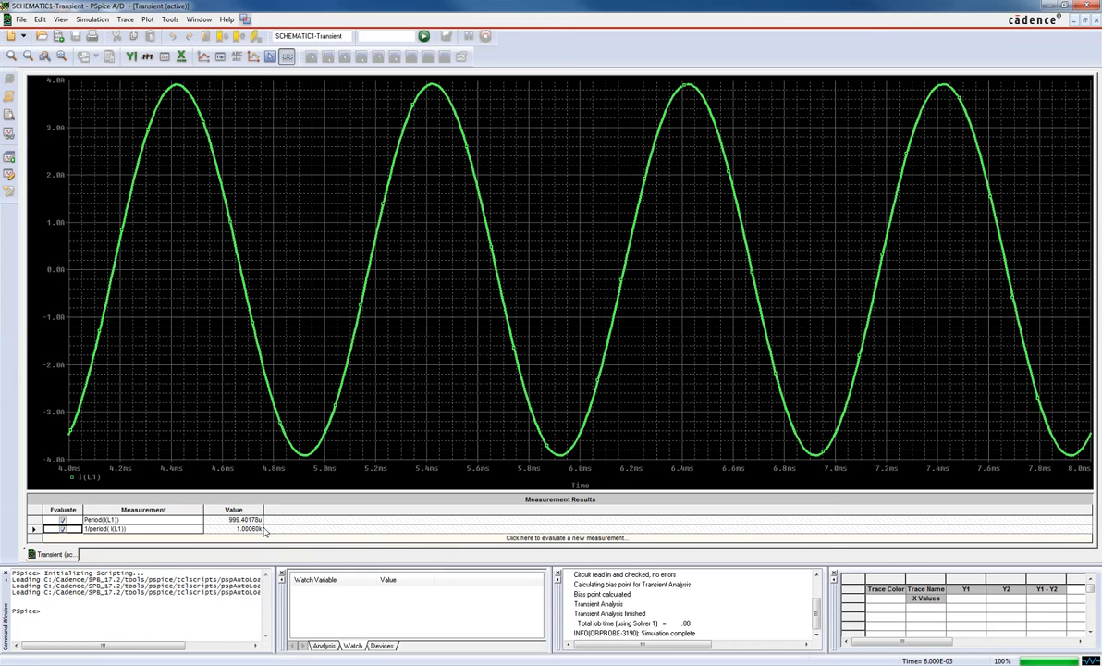
# Add a zero-crossing measurement of the inductor current with the expression ZeroCross(I(L1)) and evaluate it
pyautogui.click(169, 23)
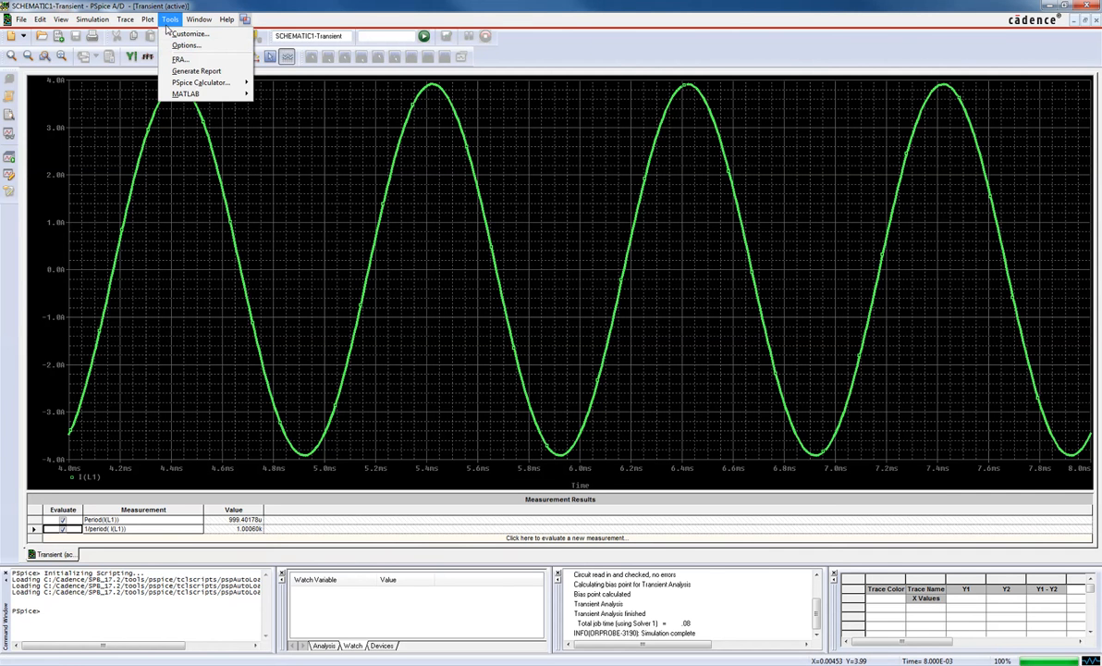
pyautogui.moveTo(146, 21)
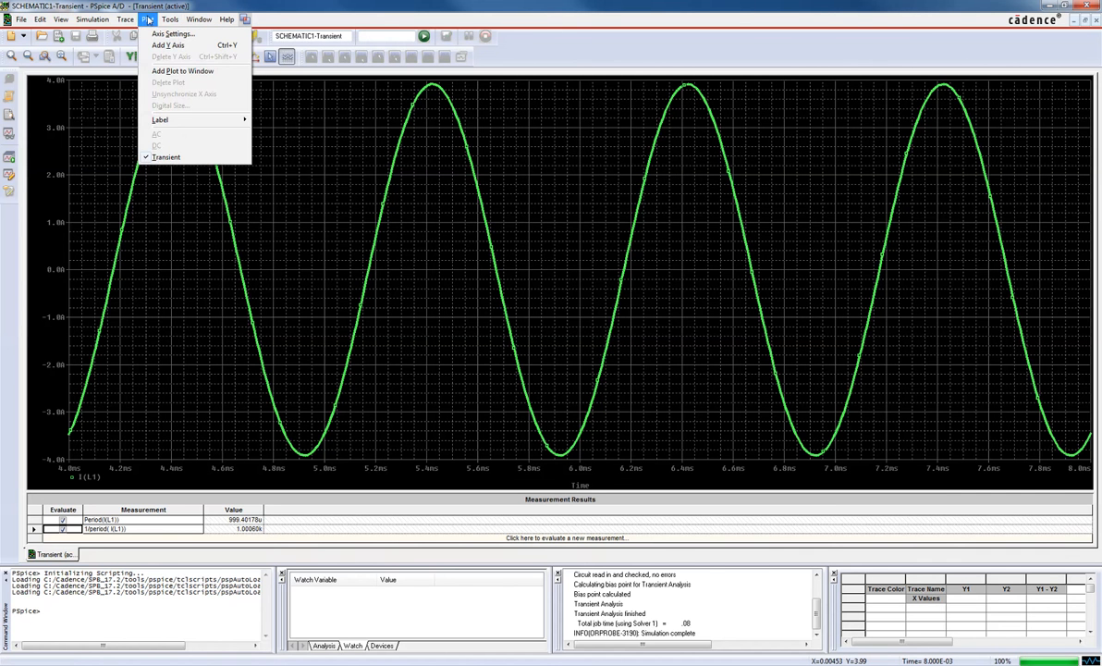
pyautogui.moveTo(92, 20)
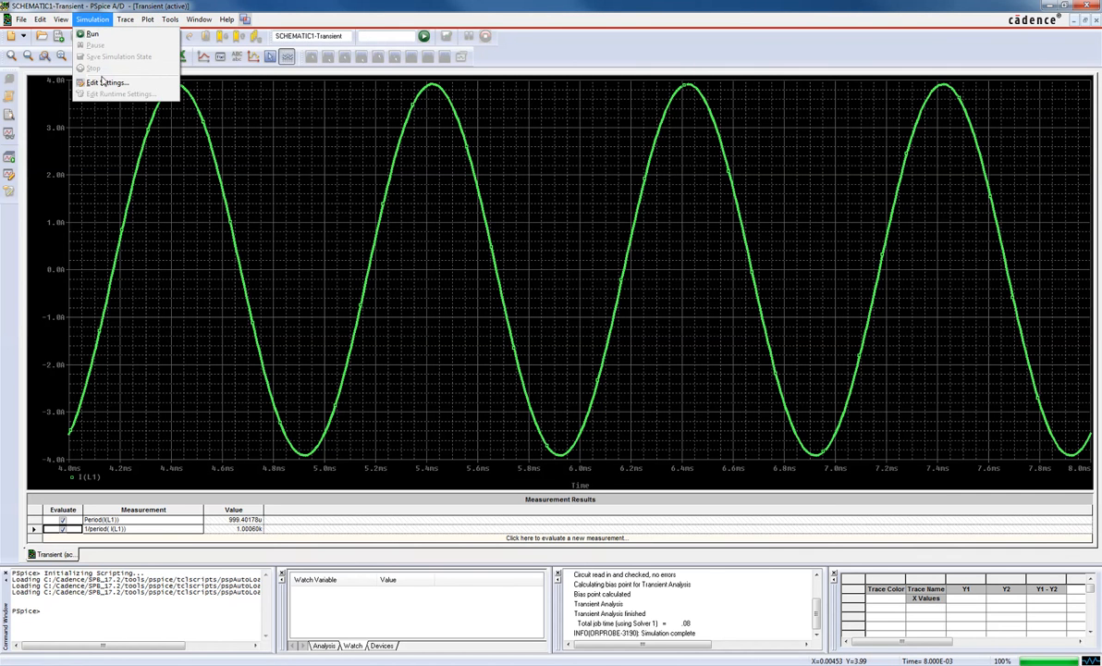
pyautogui.click(148, 134)
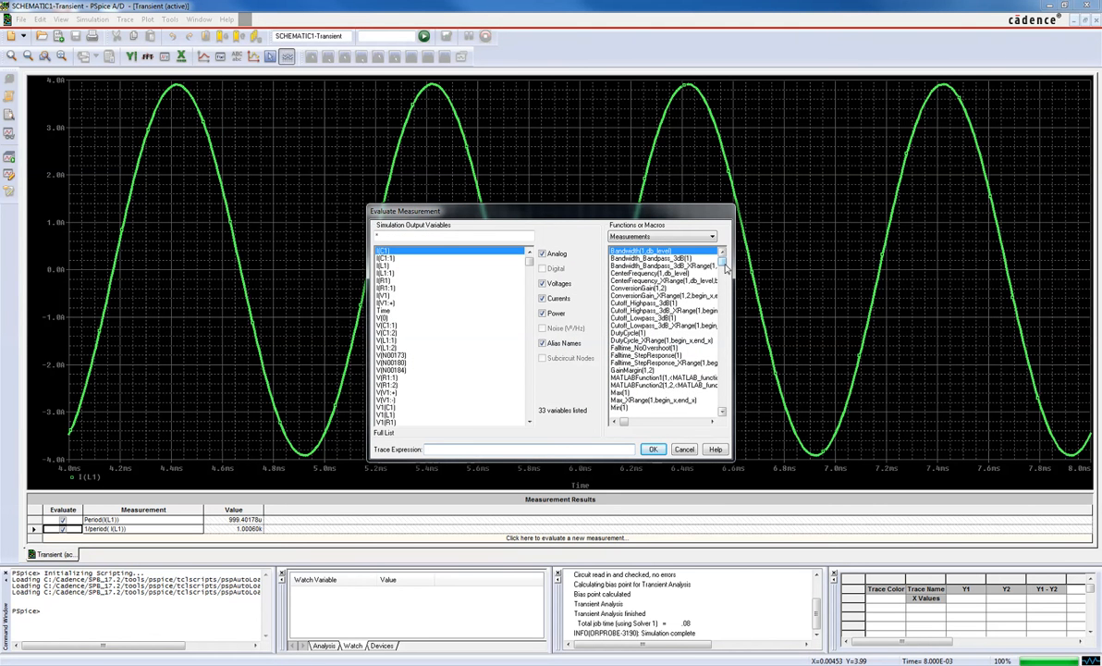
pyautogui.click(723, 280)
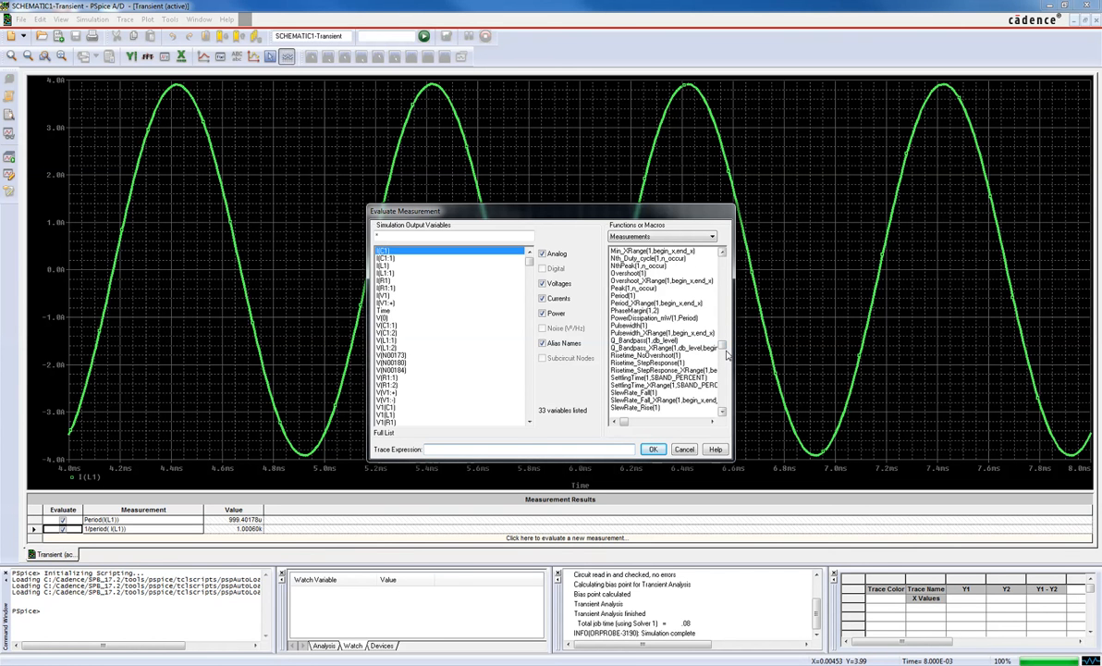
pyautogui.scroll(-5, 728, 355)
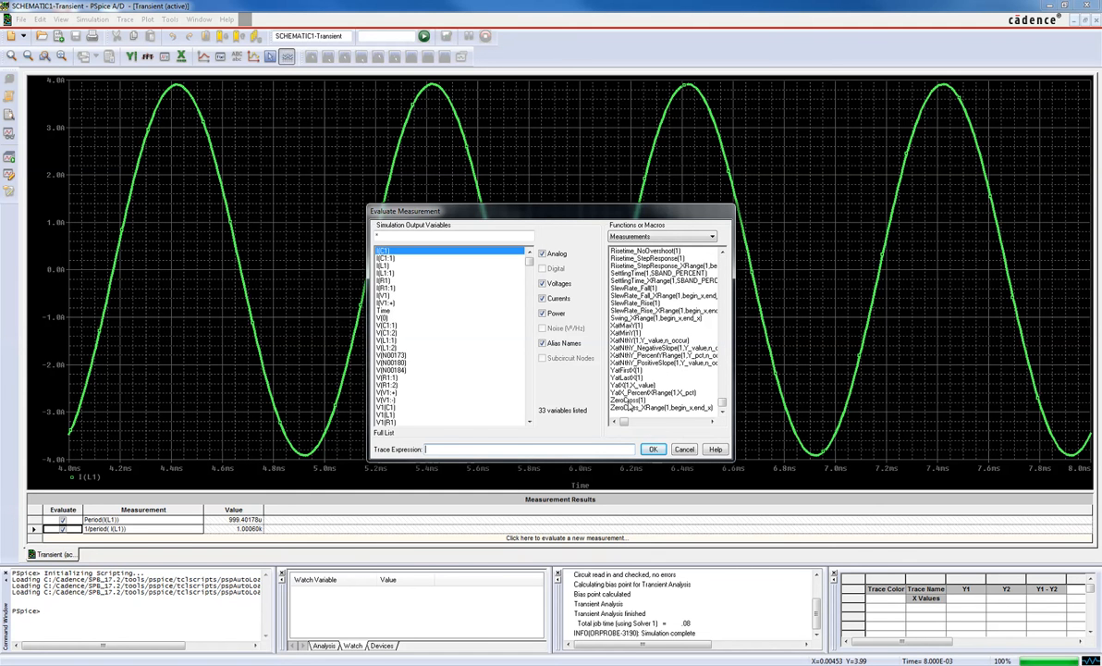
pyautogui.doubleClick(628, 401)
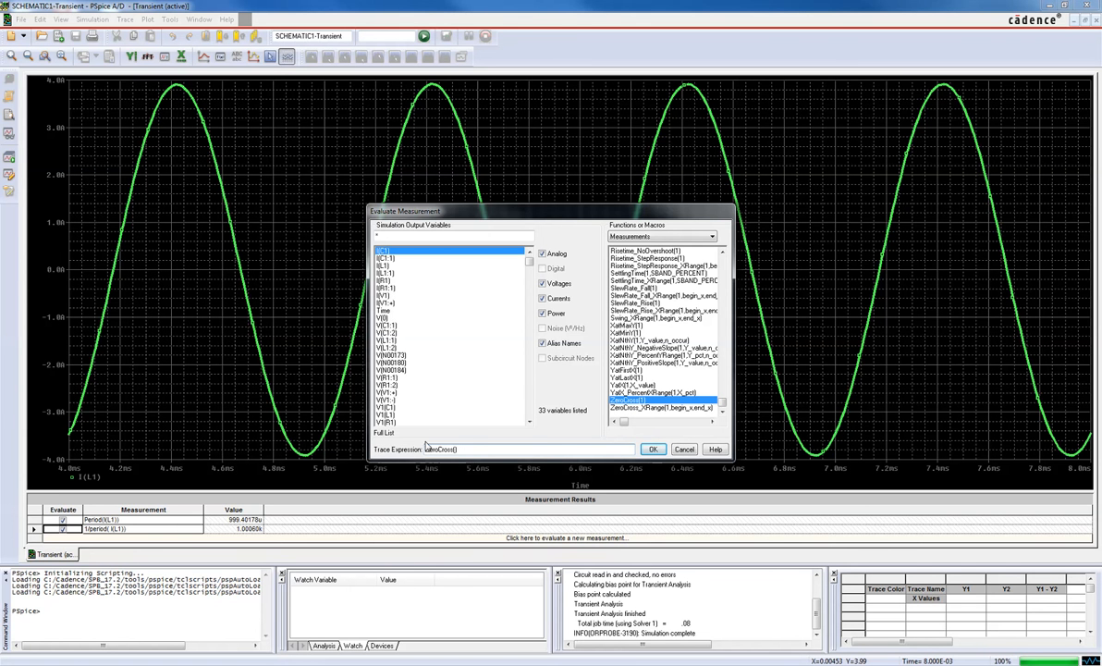
pyautogui.click(383, 266)
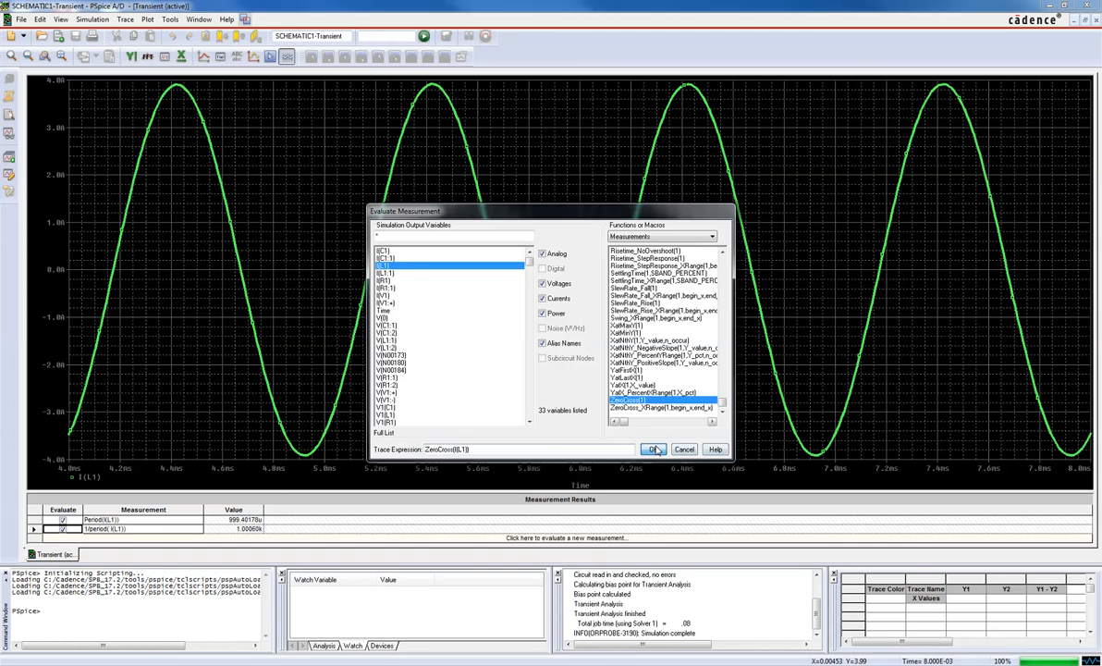
pyautogui.click(653, 449)
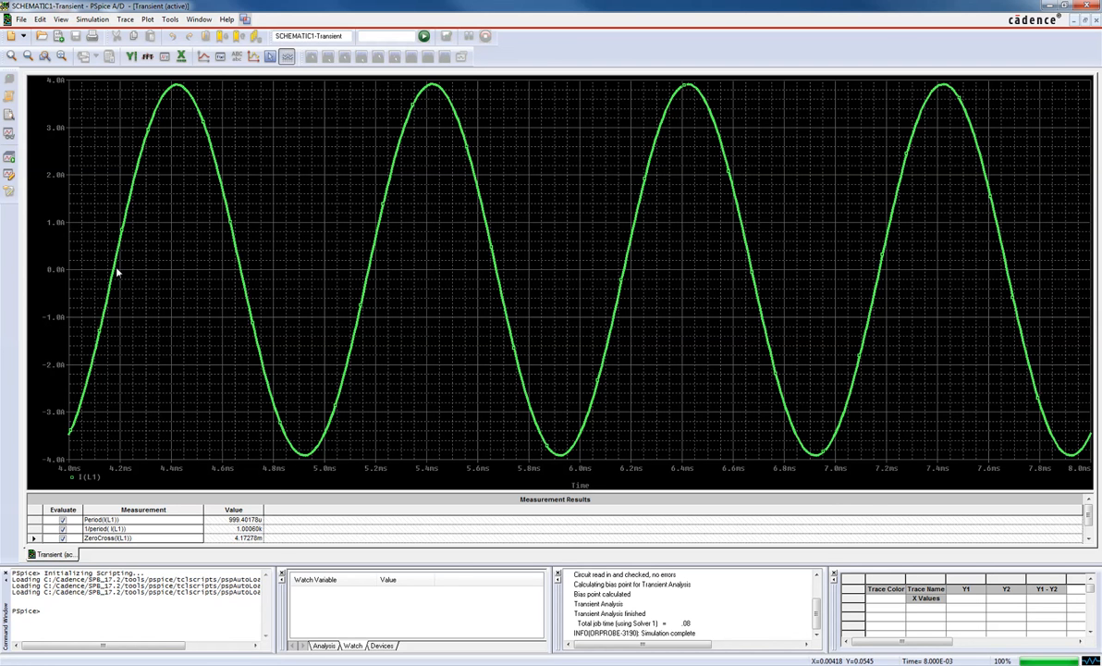
# Build the expression YatX(I(L1),5) from the YatX measurement function and the inductor current, and try to evaluate it
pyautogui.click(92, 20)
pyautogui.moveTo(126, 20)
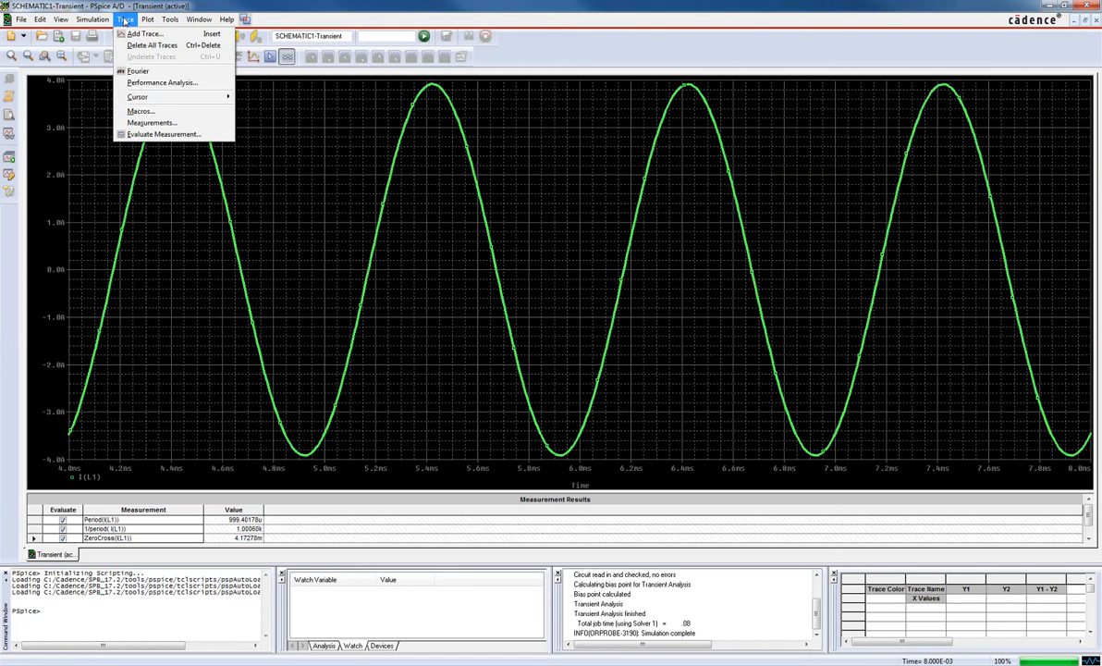
pyautogui.click(148, 134)
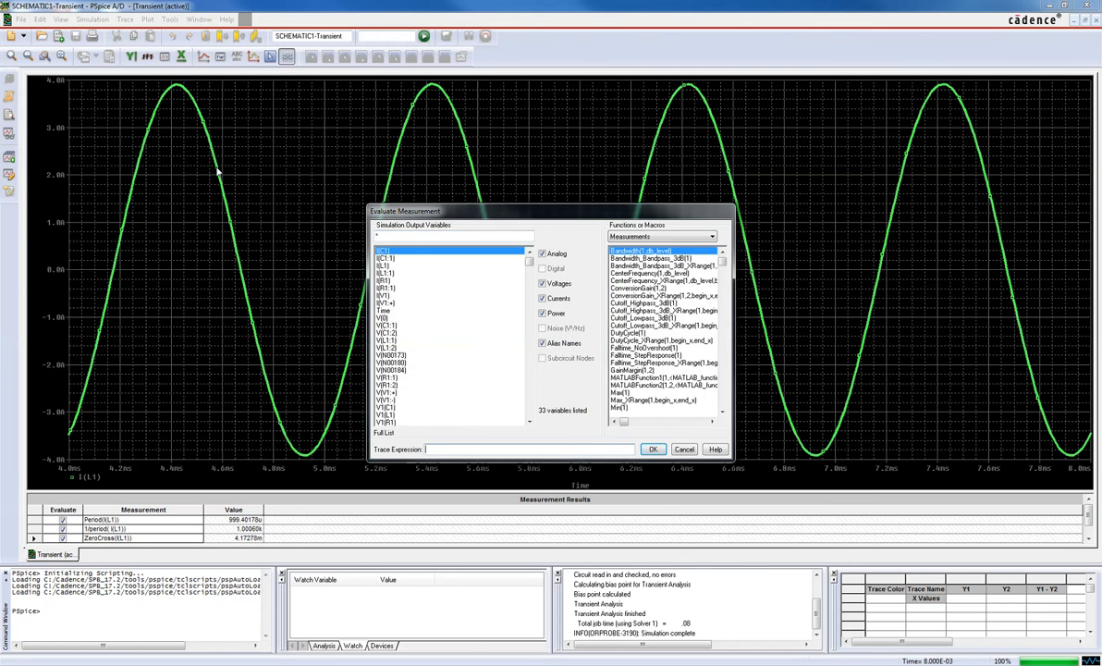
pyautogui.moveTo(723, 261); pyautogui.dragTo(728, 404)
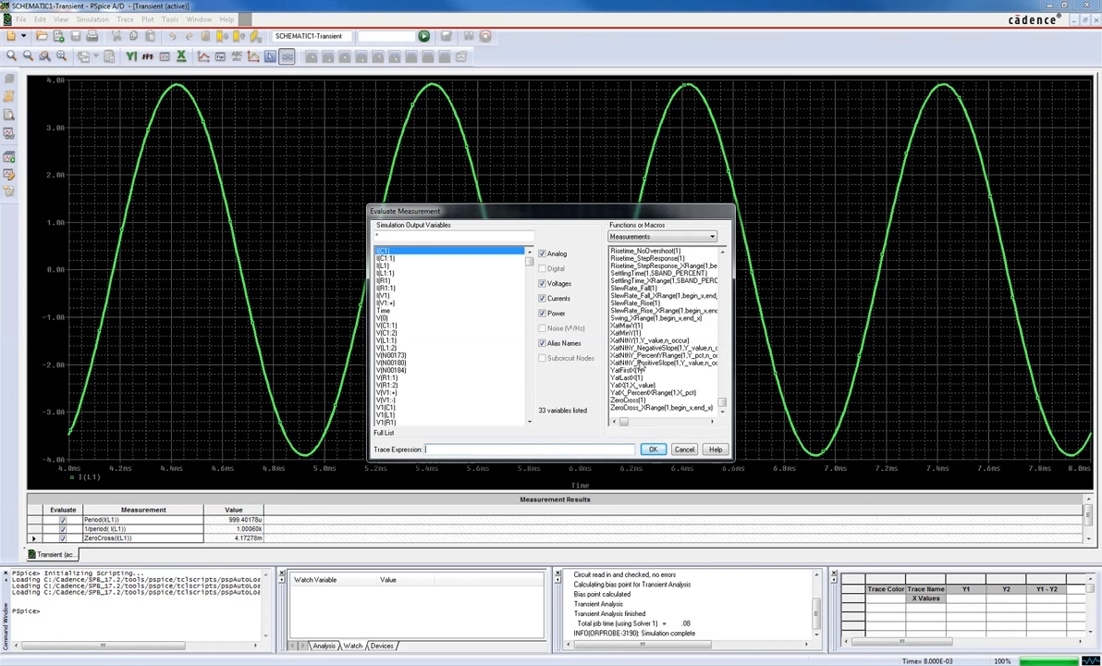
pyautogui.doubleClick(634, 385)
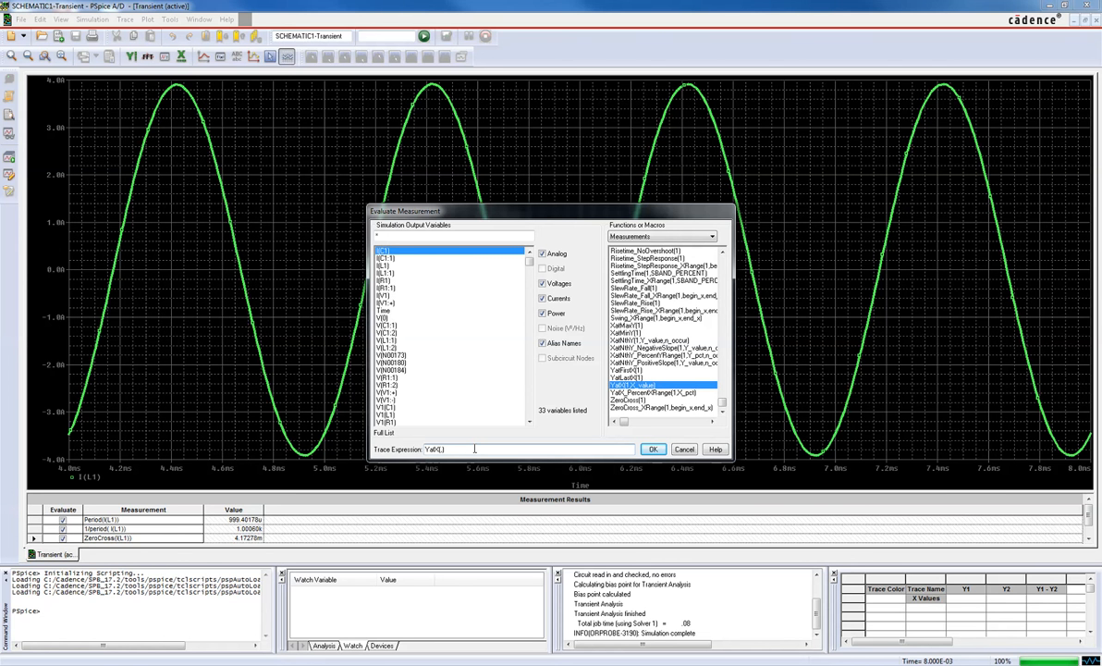
pyautogui.click(397, 266)
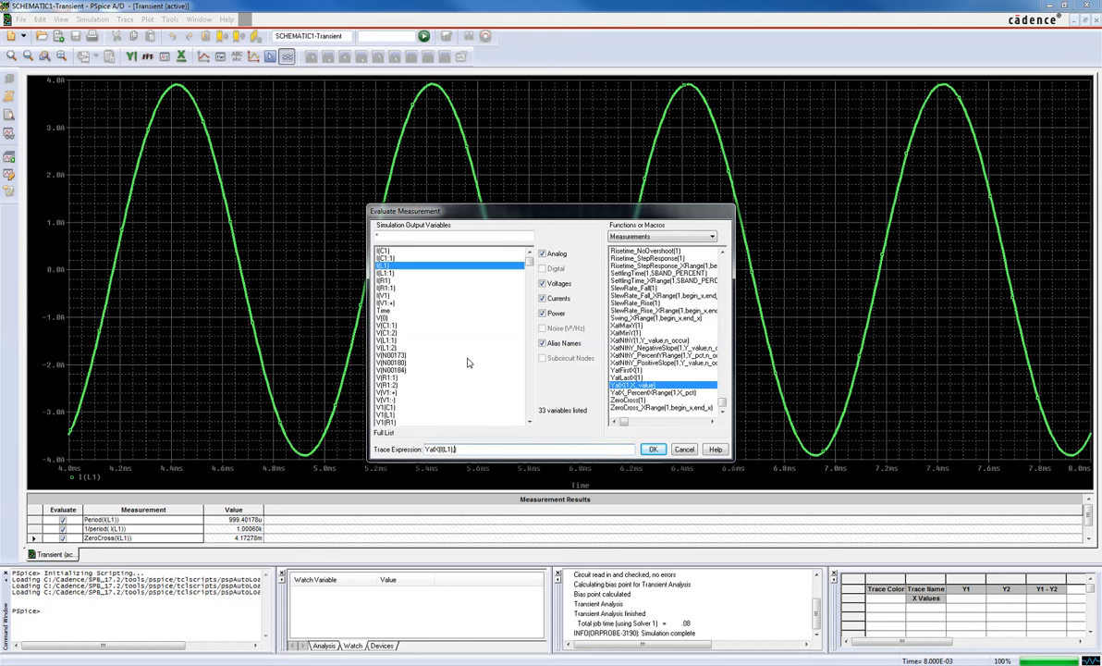
pyautogui.press('Left')
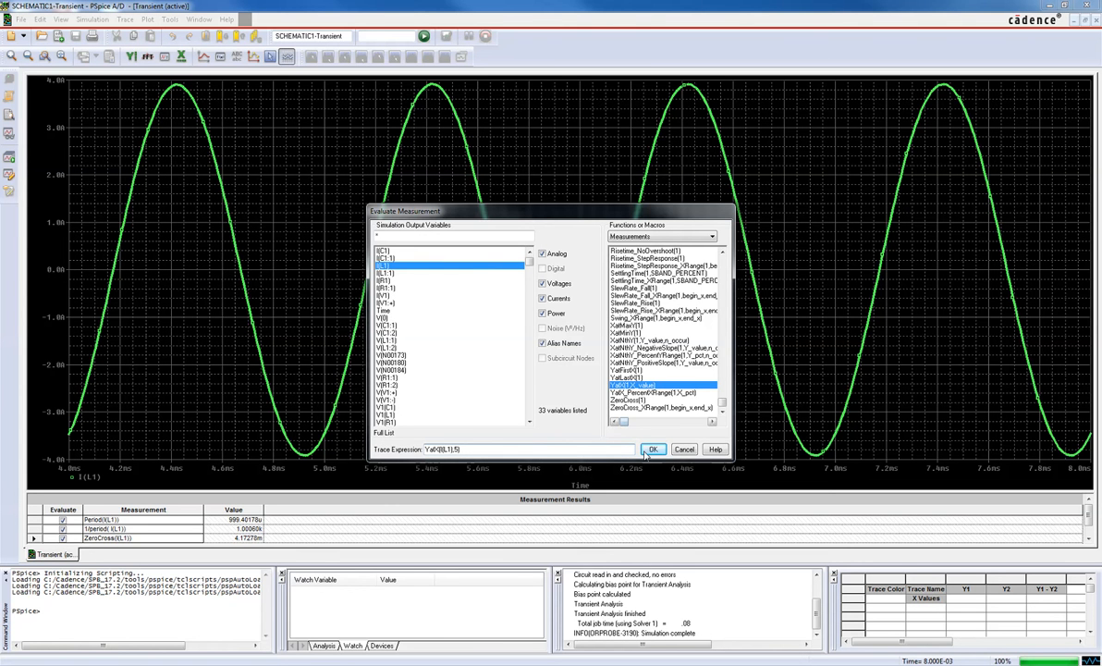
pyautogui.click(651, 450)
pyautogui.click(637, 364)
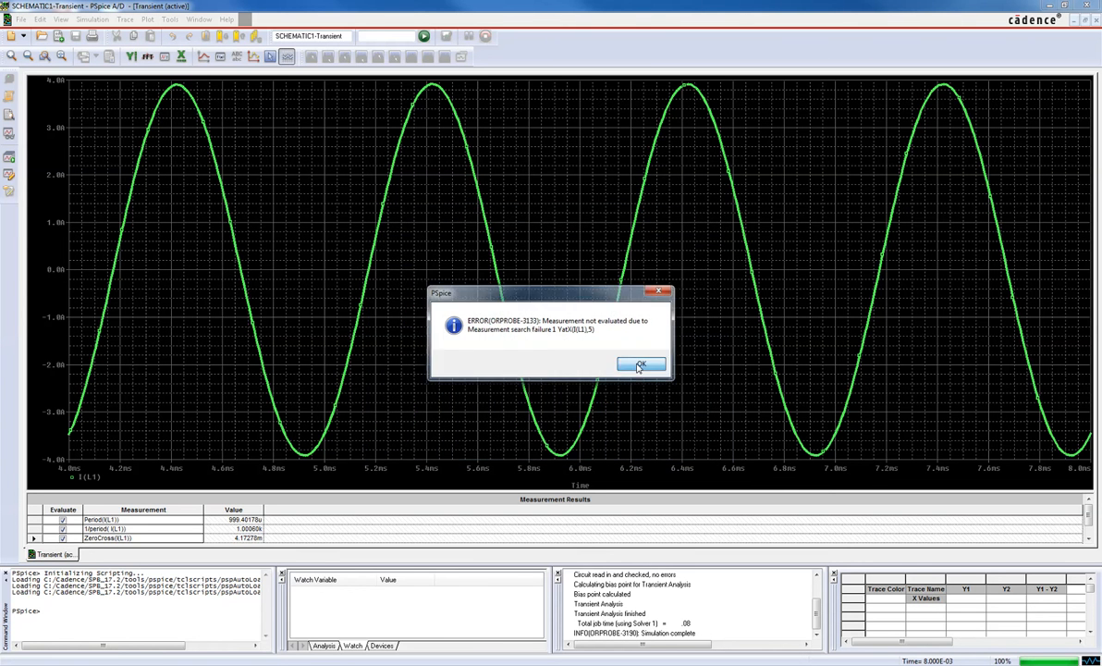
# Correct the YatX expression's X value to 5m and evaluate YatX(I(L1),5m)
pyautogui.click(459, 449)
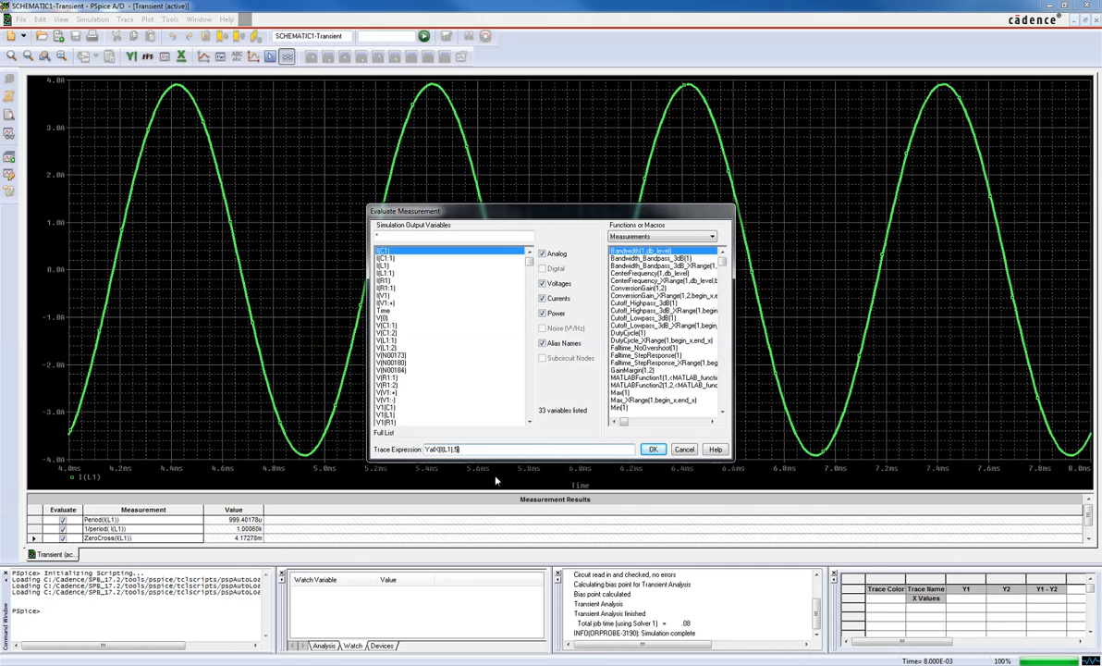
pyautogui.write('m')
pyautogui.click(653, 449)
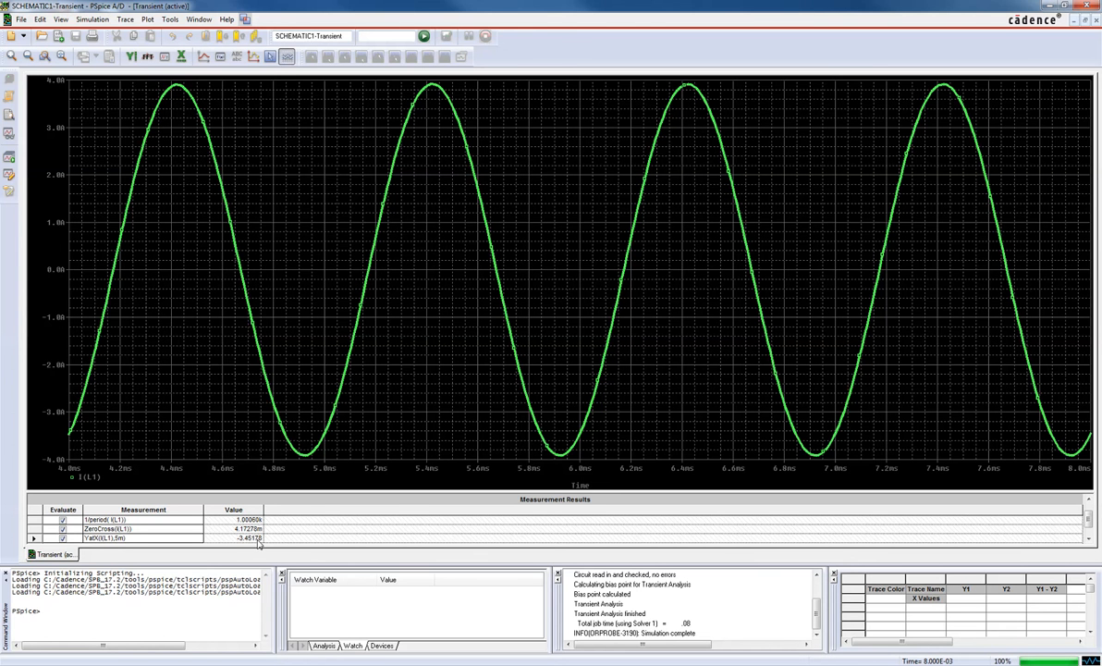
# Turn on the plot cursors and move the first cursor along the I(L1) trace to its first peak, at about 4.42 ms
pyautogui.click(270, 57)
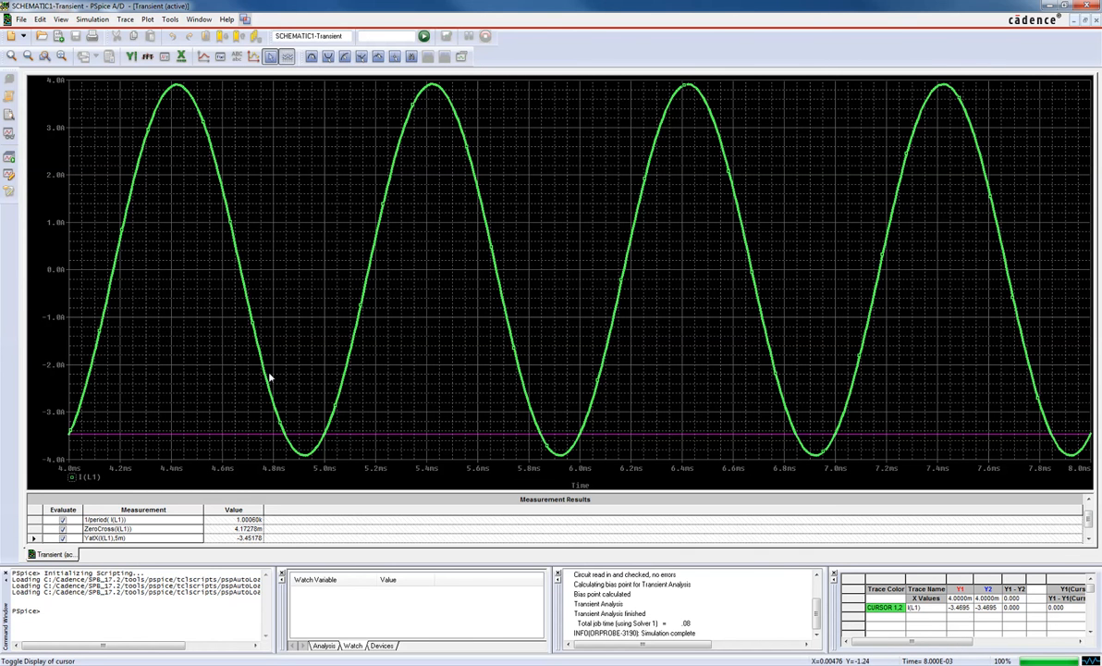
pyautogui.click(211, 411)
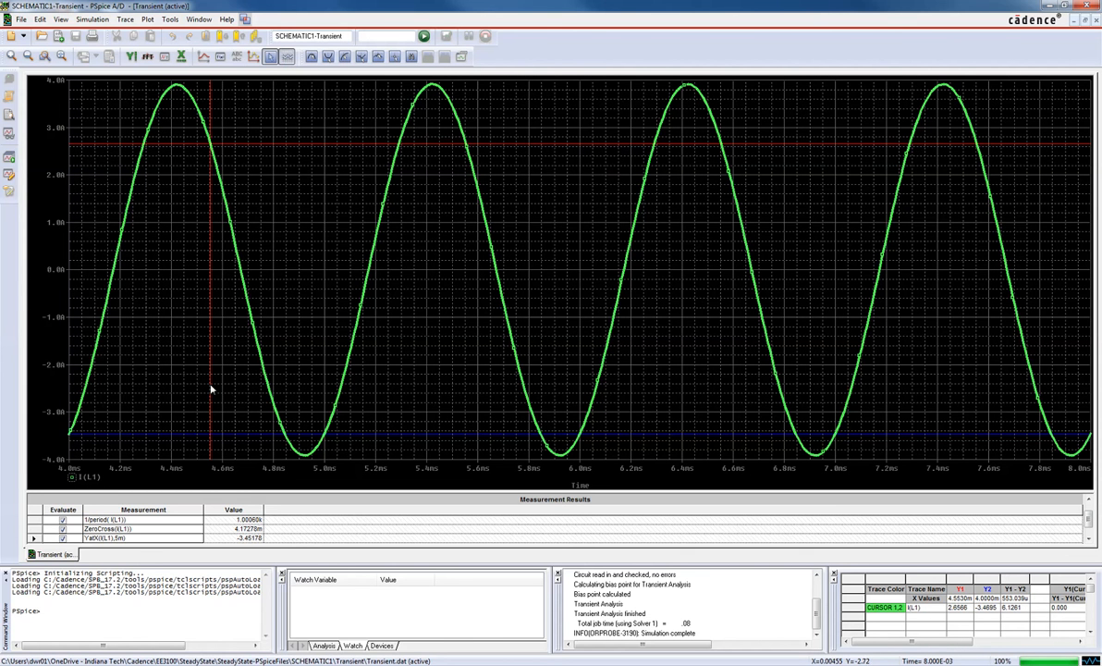
pyautogui.click(240, 213)
pyautogui.click(243, 215)
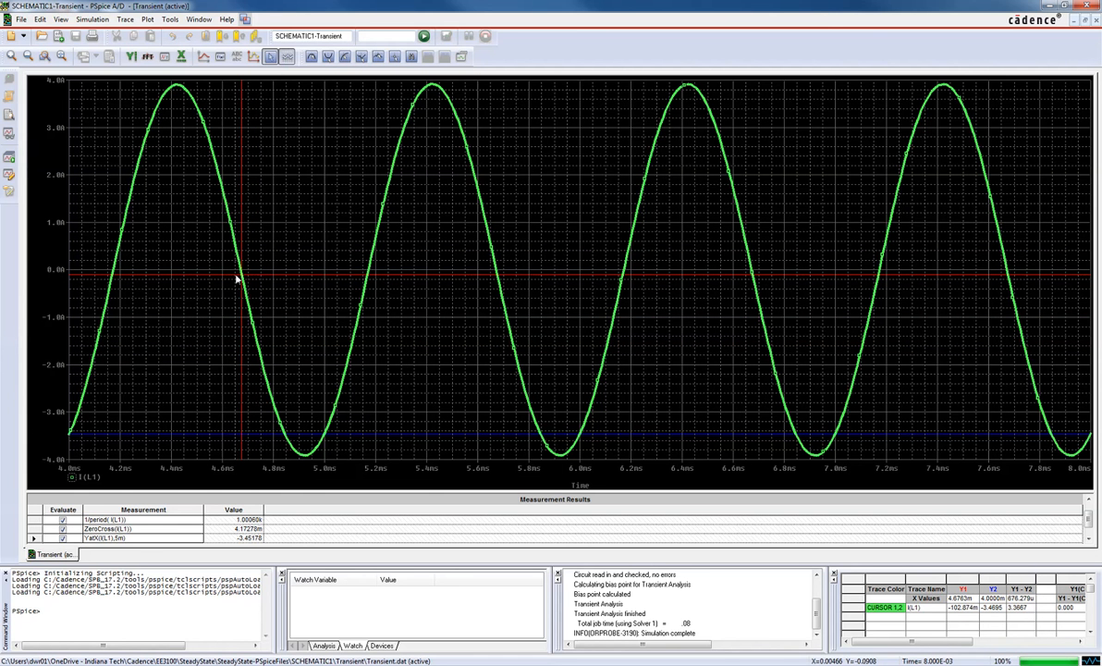
pyautogui.click(207, 259)
pyautogui.moveTo(207, 275); pyautogui.dragTo(176, 273)
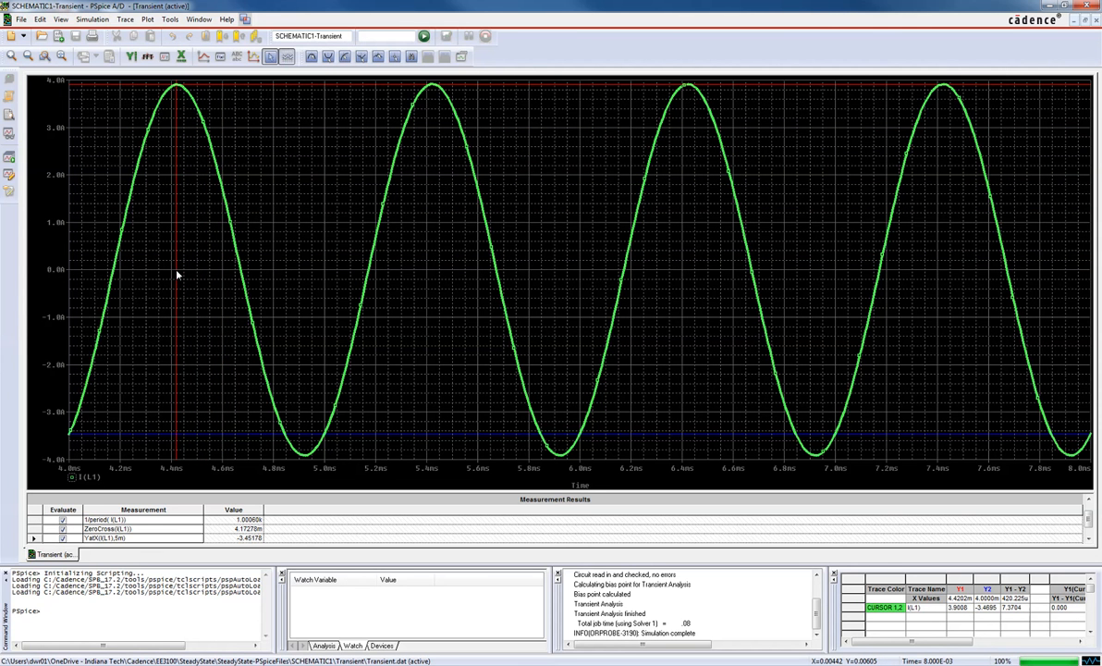
pyautogui.moveTo(177, 274); pyautogui.dragTo(190, 249)
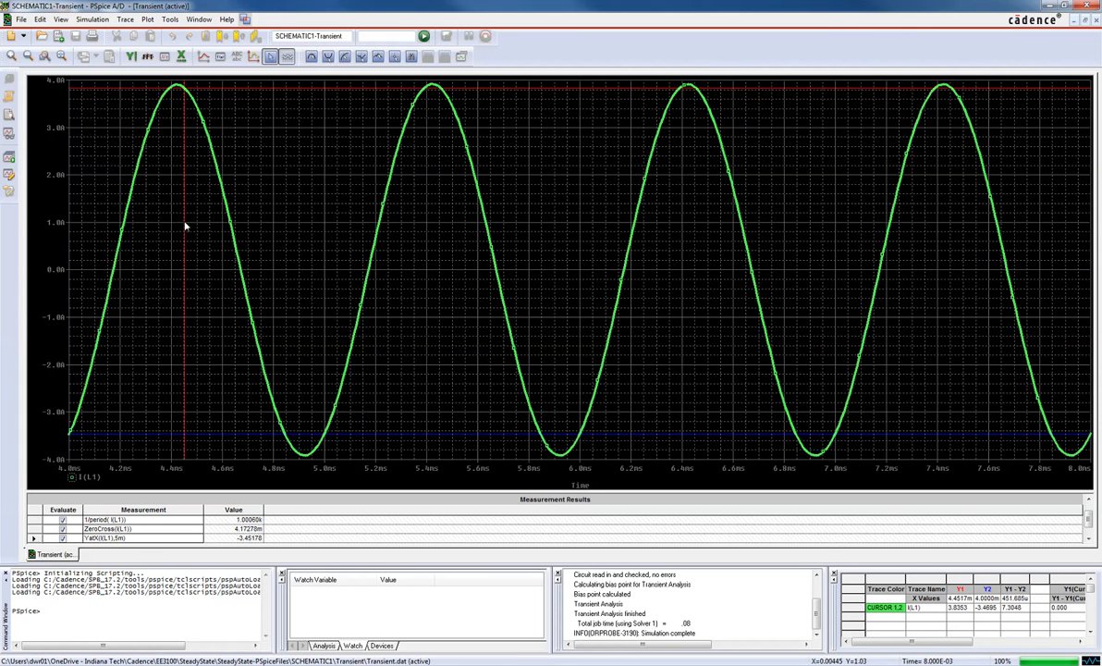
pyautogui.click(179, 224)
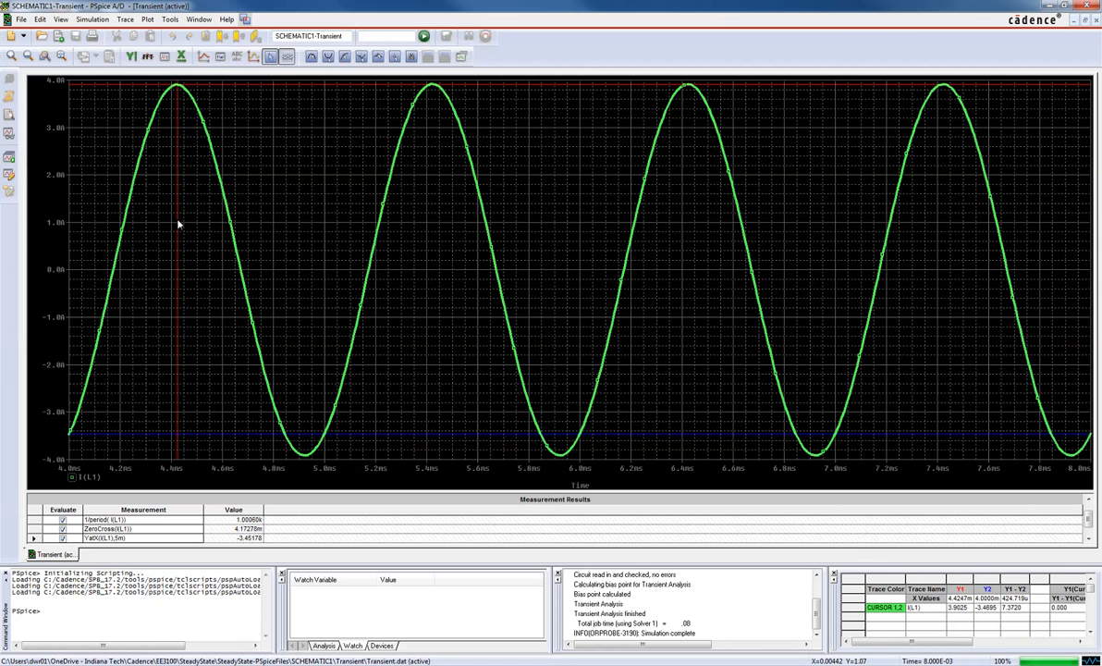
# Move the second cursor along the I(L1) trace and leave it at about 6.19 ms
pyautogui.rightClick(440, 396)
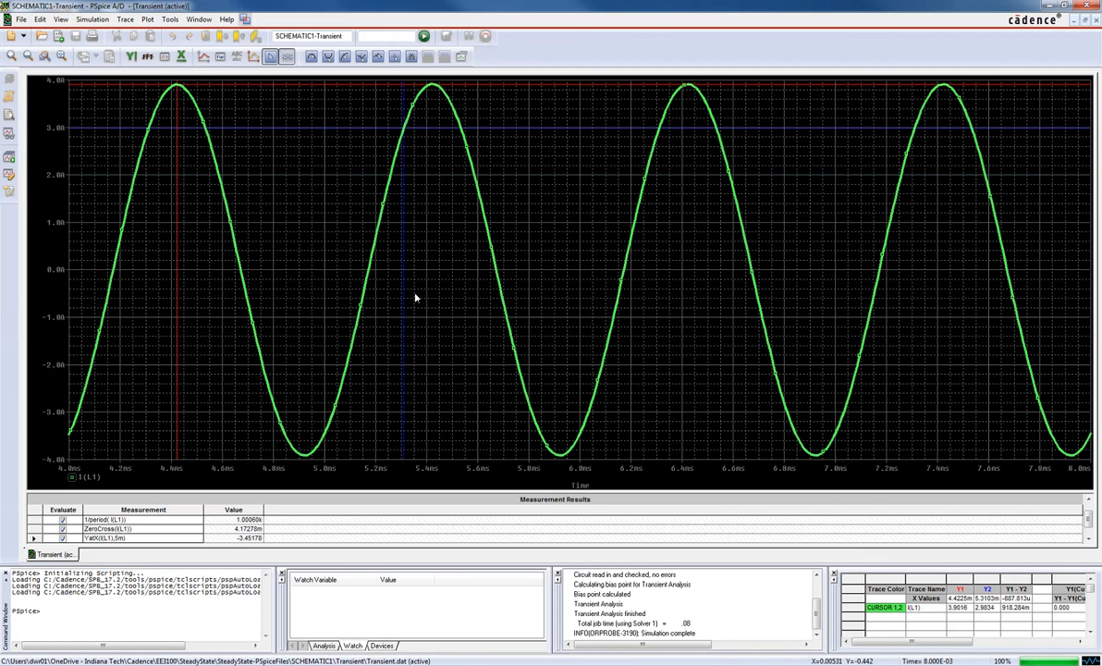
pyautogui.rightClick(530, 315)
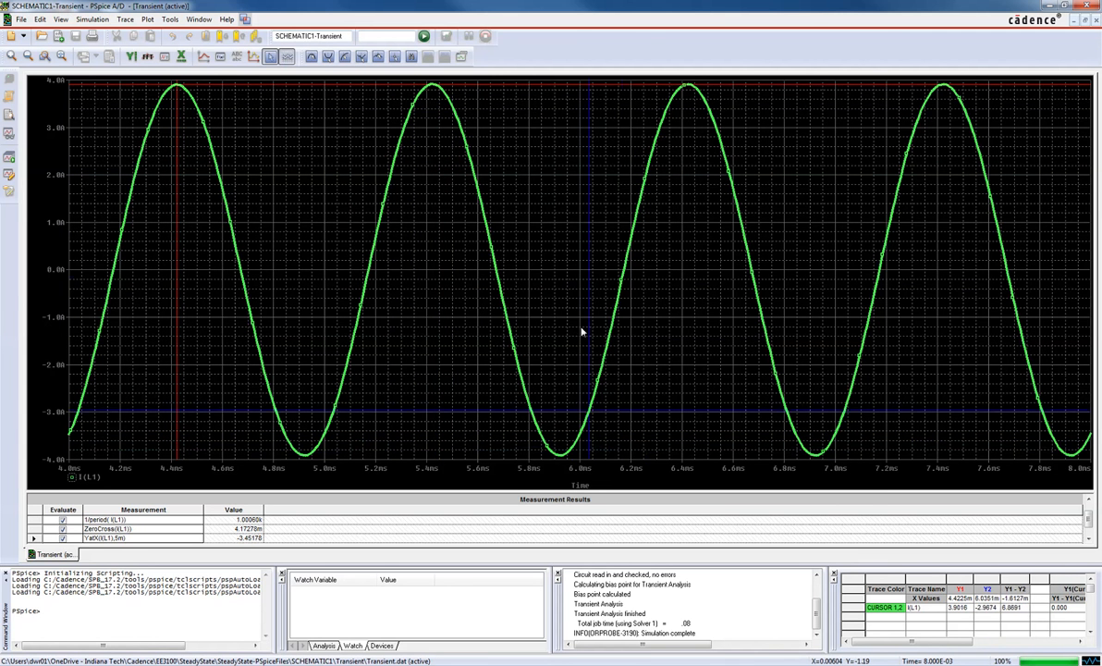
pyautogui.rightClick(422, 333)
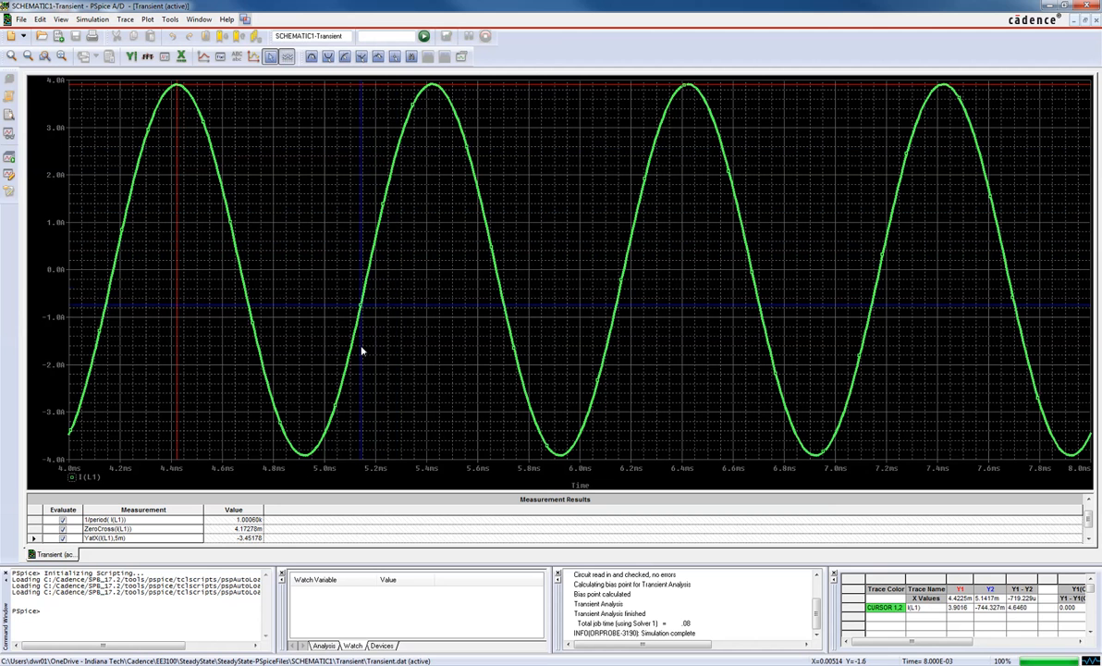
pyautogui.rightClick(489, 367)
pyautogui.moveTo(614, 367)
pyautogui.mouseDown()
pyautogui.moveTo(651, 370)
pyautogui.moveTo(630, 370)
pyautogui.mouseUp()
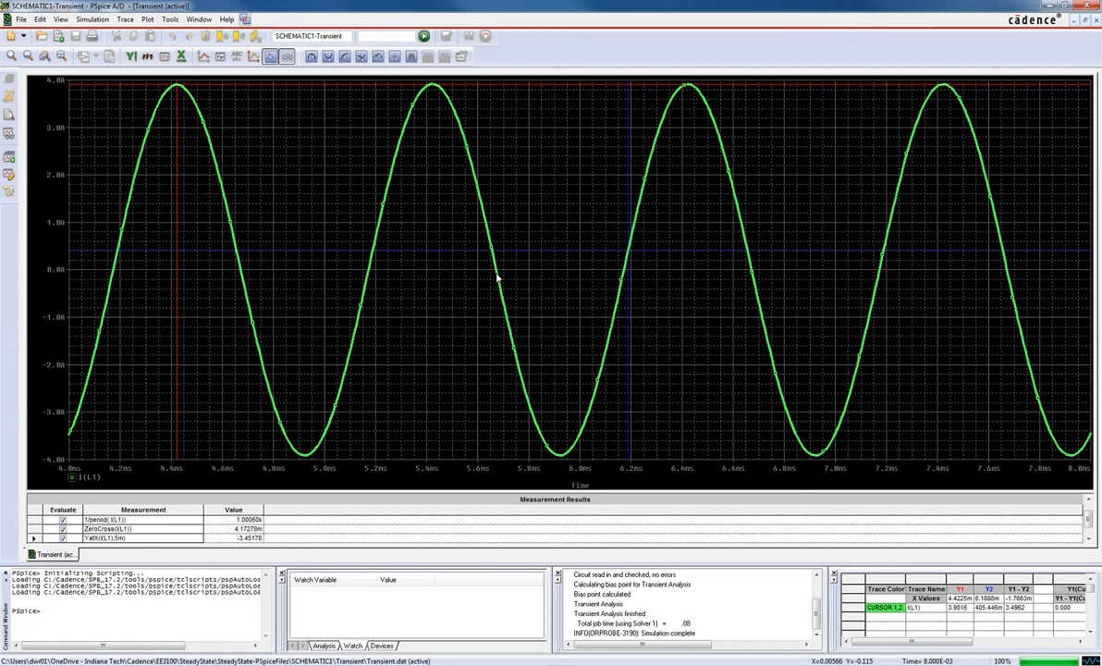
# Measure one period of I(L1) by placing the cursors on consecutive rising zero crossings, at about 5.17 ms and 6.17 ms
pyautogui.moveTo(165, 139); pyautogui.dragTo(370, 221)
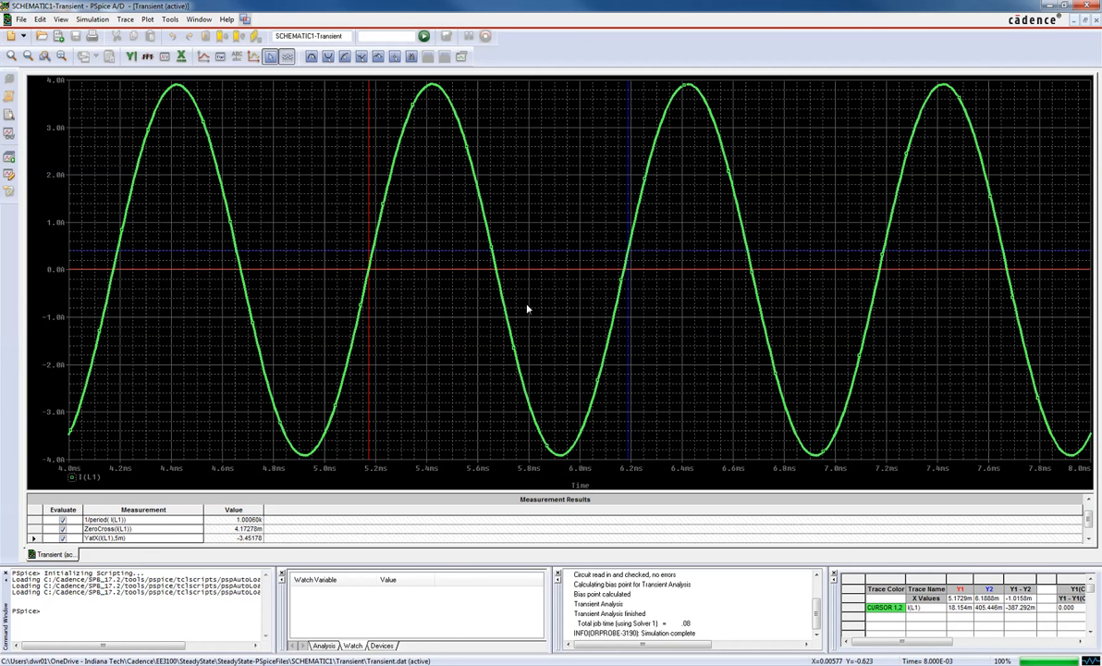
pyautogui.click(630, 332)
pyautogui.moveTo(628, 334); pyautogui.dragTo(369, 303)
pyautogui.moveTo(592, 300); pyautogui.dragTo(625, 293)
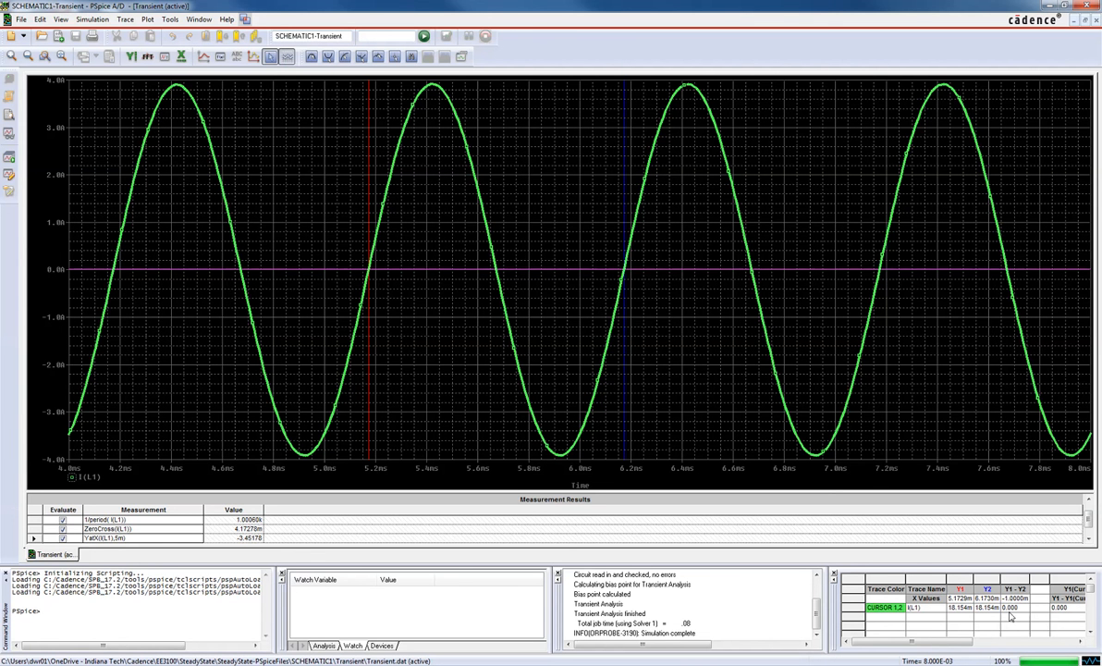
# Examine the cursor difference columns, move the first cursor to about 5.73 ms, and review the first entries of the measurement results
pyautogui.moveTo(911, 641)
pyautogui.mouseDown()
pyautogui.moveTo(975, 647)
pyautogui.moveTo(865, 649)
pyautogui.mouseUp()
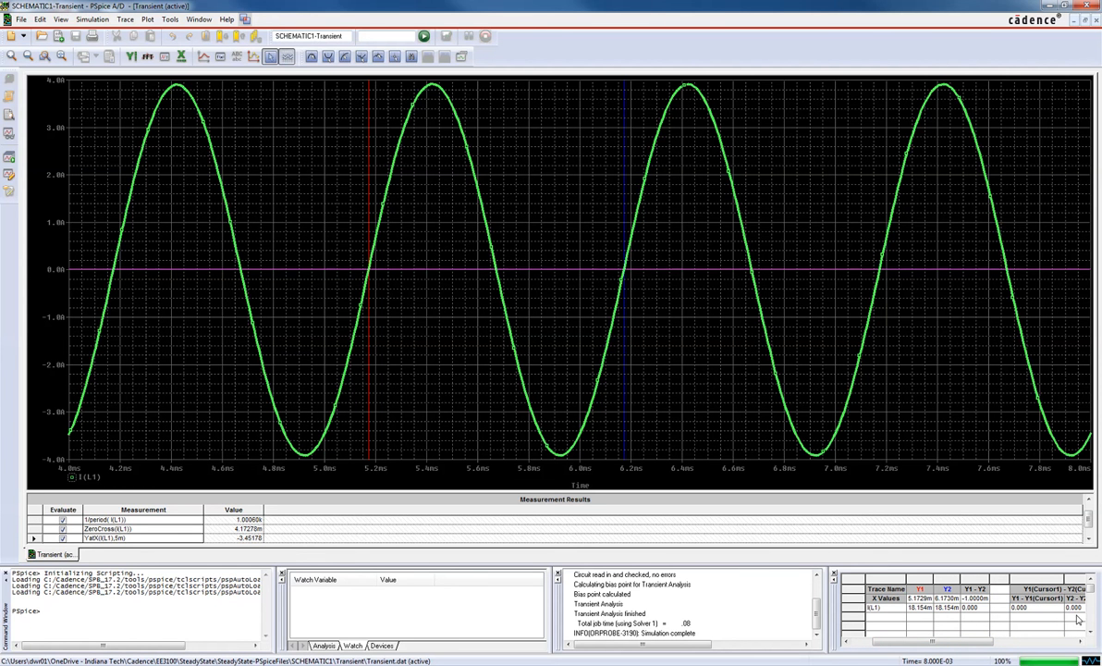
pyautogui.moveTo(596, 340); pyautogui.dragTo(513, 347)
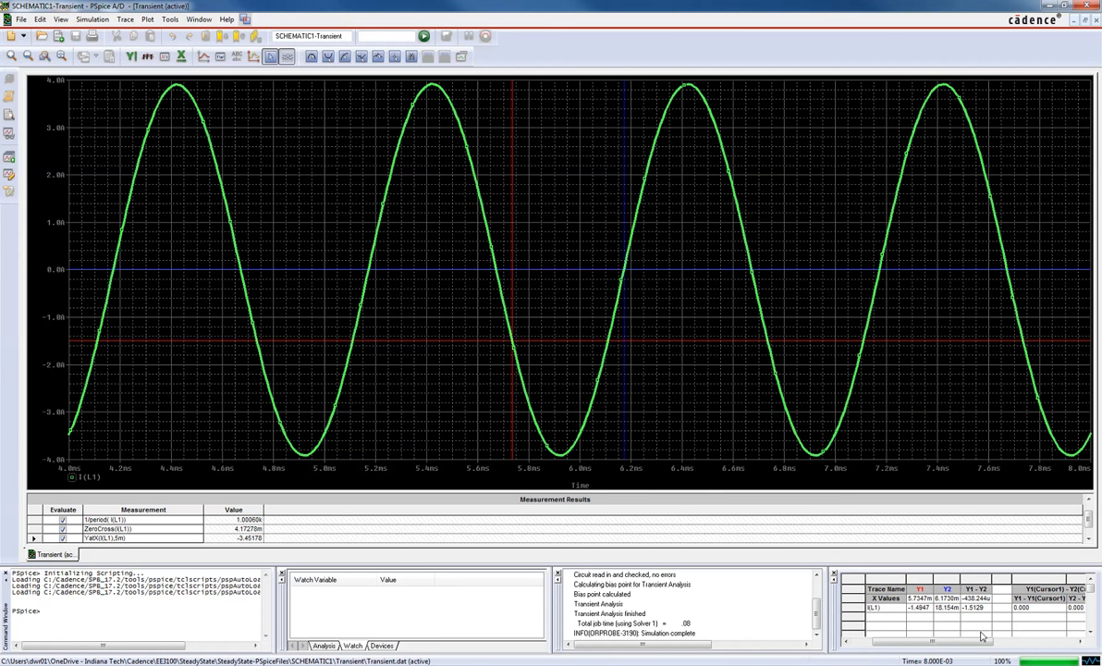
pyautogui.click(1088, 614)
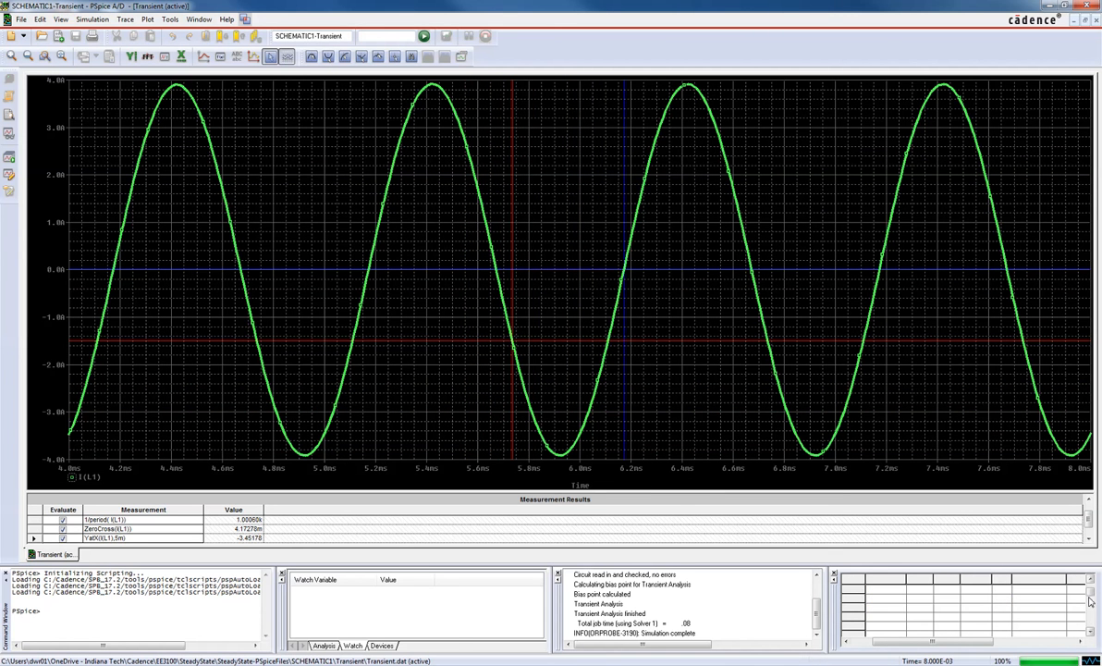
pyautogui.moveTo(1091, 593); pyautogui.dragTo(1091, 582)
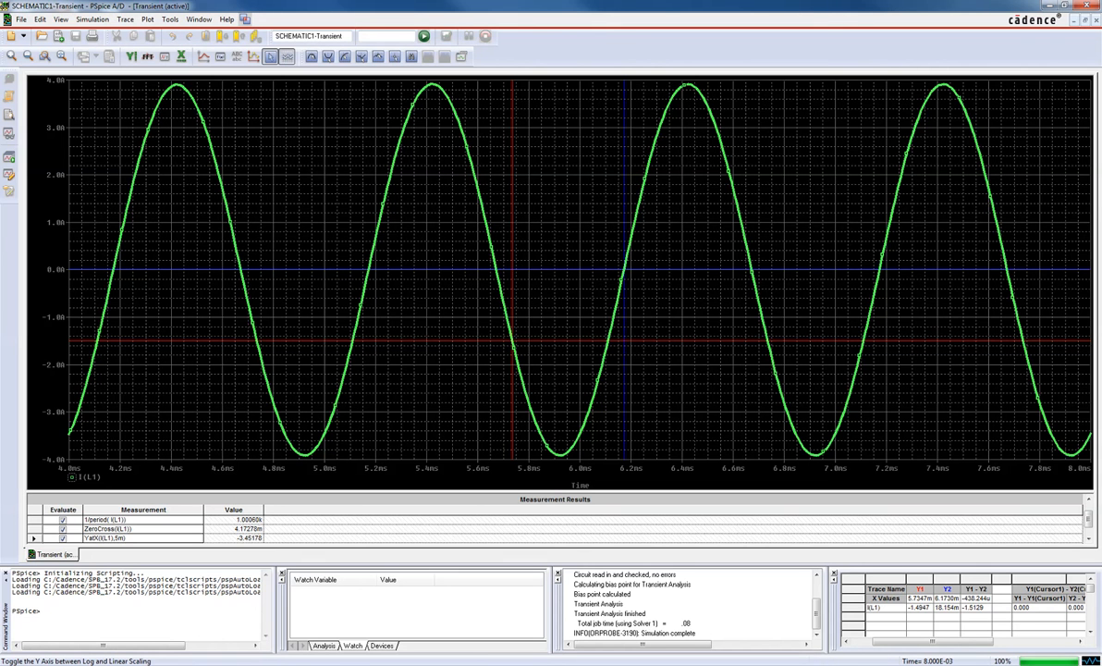
pyautogui.moveTo(1089, 522)
pyautogui.mouseDown()
pyautogui.moveTo(1090, 534)
pyautogui.moveTo(1090, 513)
pyautogui.mouseUp()
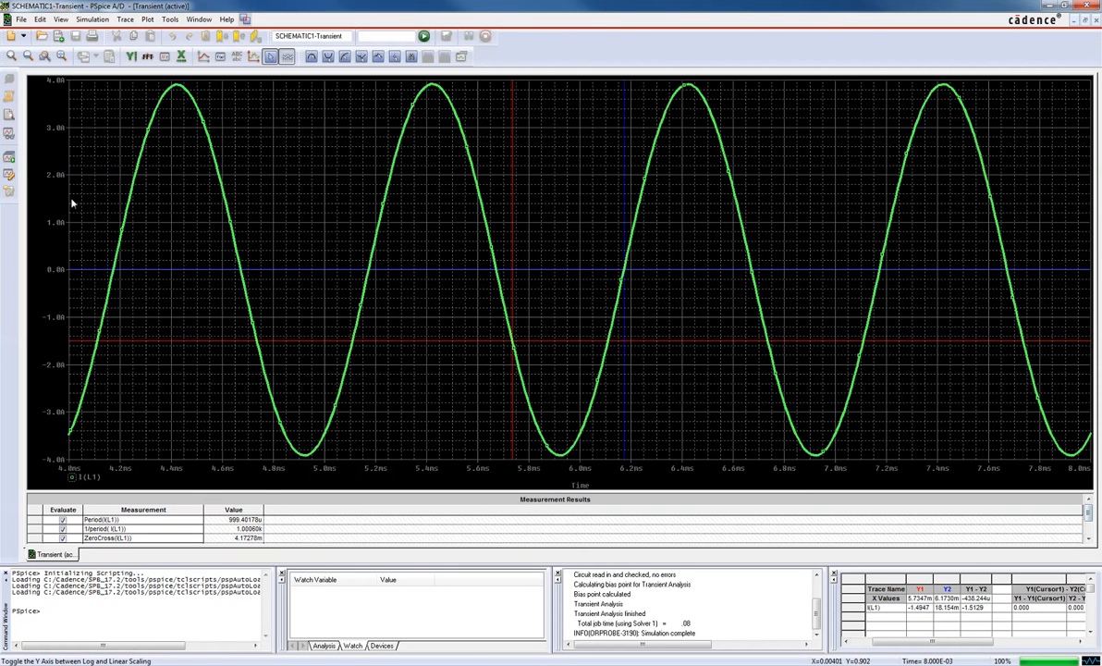
# Switch to the OrCAD Capture schematic, select source V1's FREQ value, and open the Transient simulation settings for review
pyautogui.hotkey('alt', 'Tab')
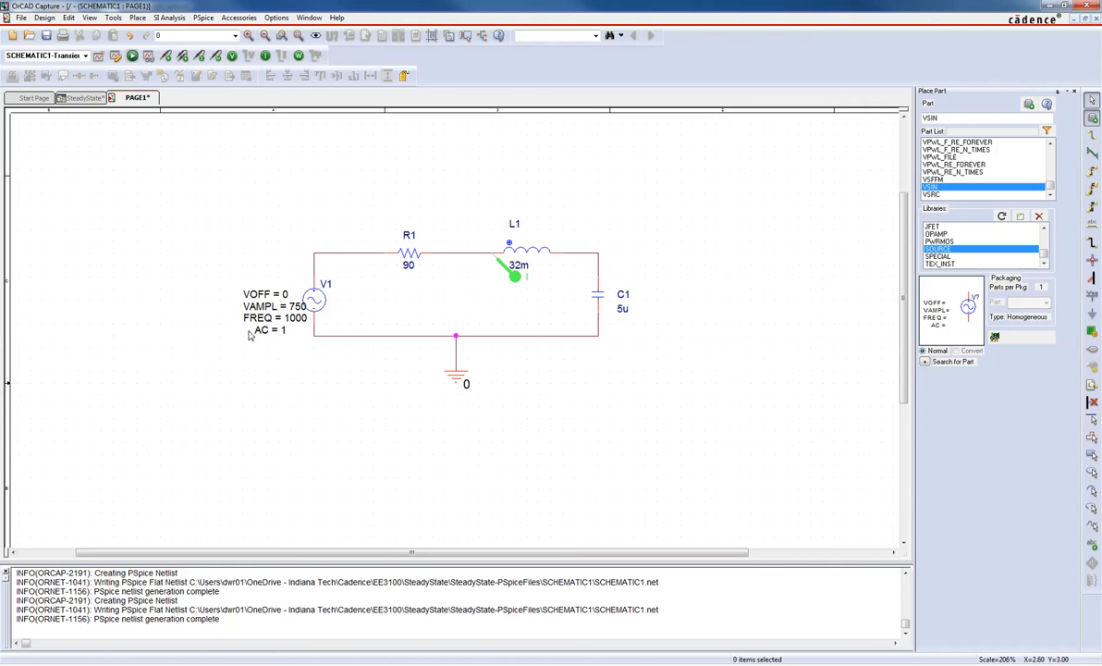
pyautogui.click(286, 319)
pyautogui.click(286, 319)
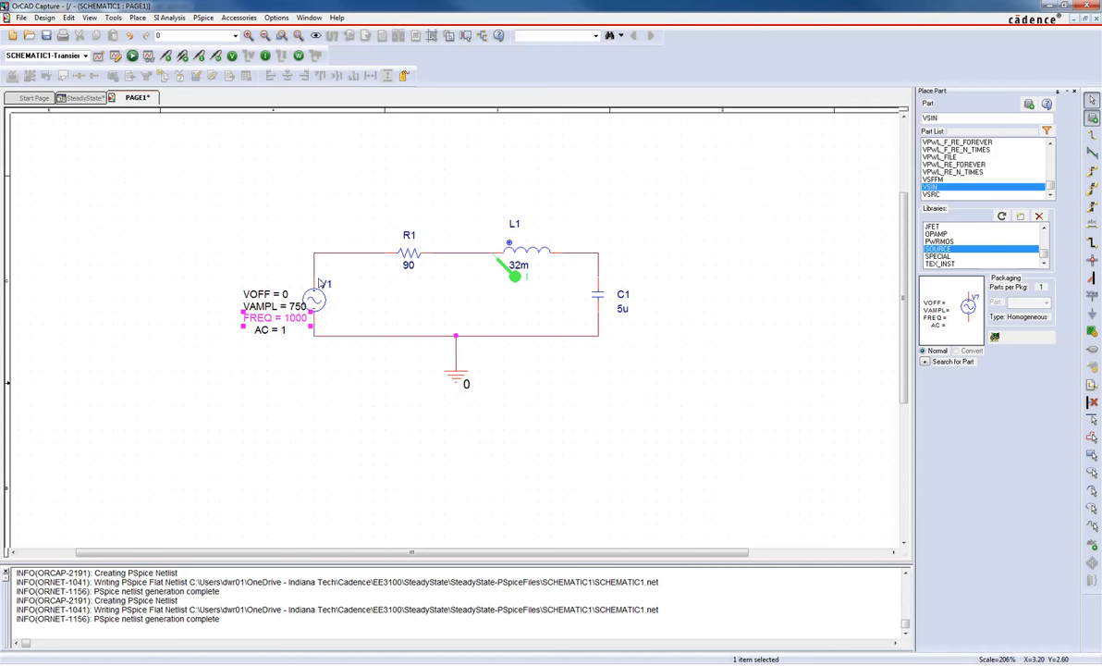
pyautogui.click(115, 56)
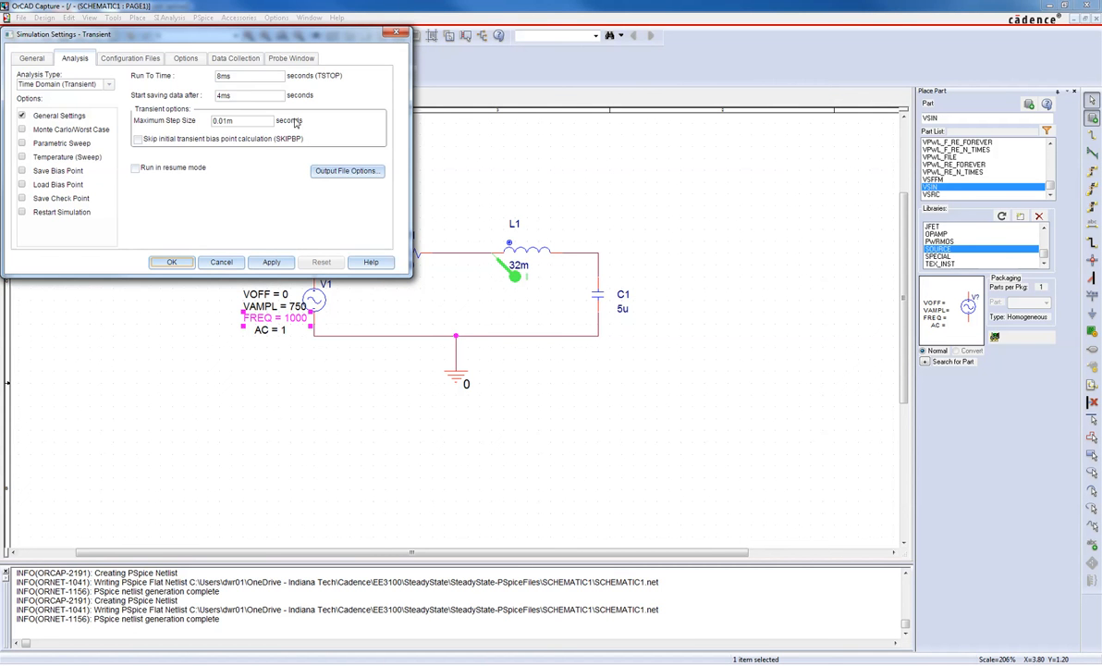